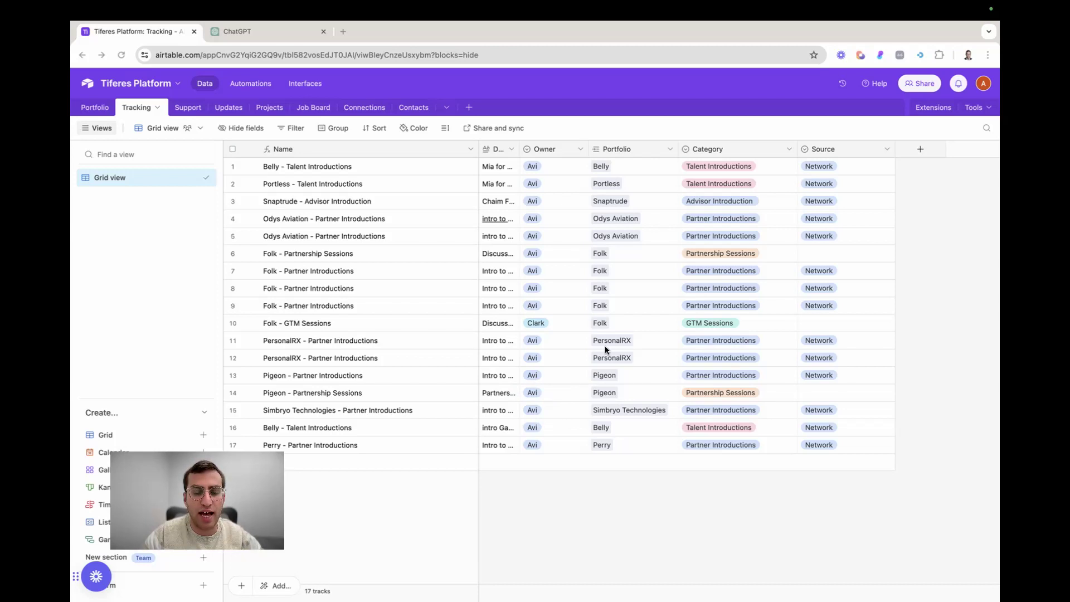
Review the company records in the Portfolio table and return to the Tracking table
{"action": "left_click", "coordinate": [92, 110]}
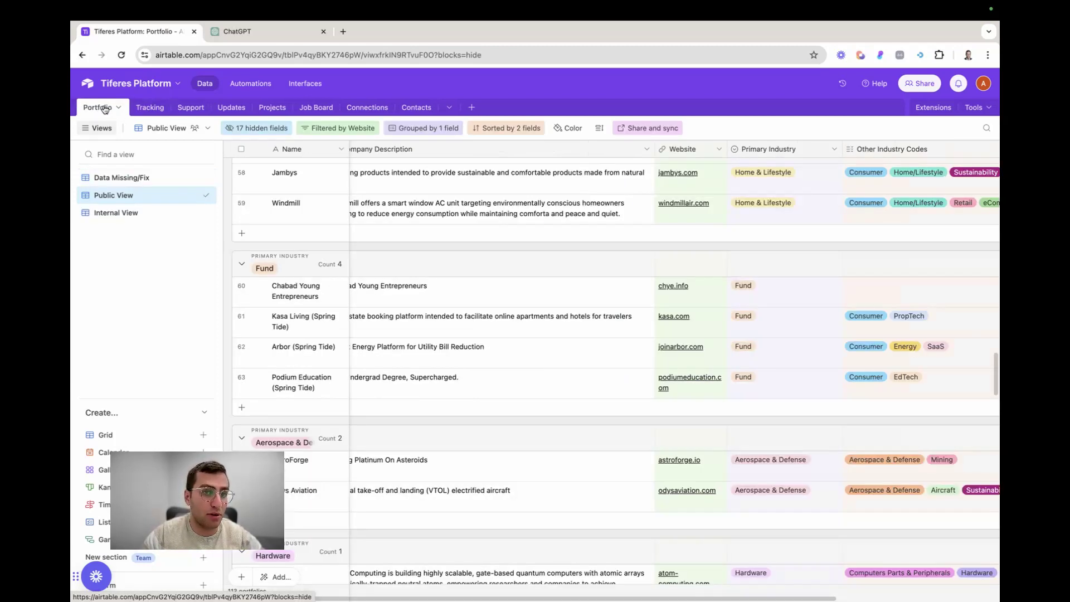
{"action": "scroll", "coordinate": [573, 274], "scroll_direction": "up", "scroll_amount": 10}
{"action": "scroll", "coordinate": [569, 273], "scroll_direction": "down", "scroll_amount": 5}
{"action": "left_click", "coordinate": [141, 107]}
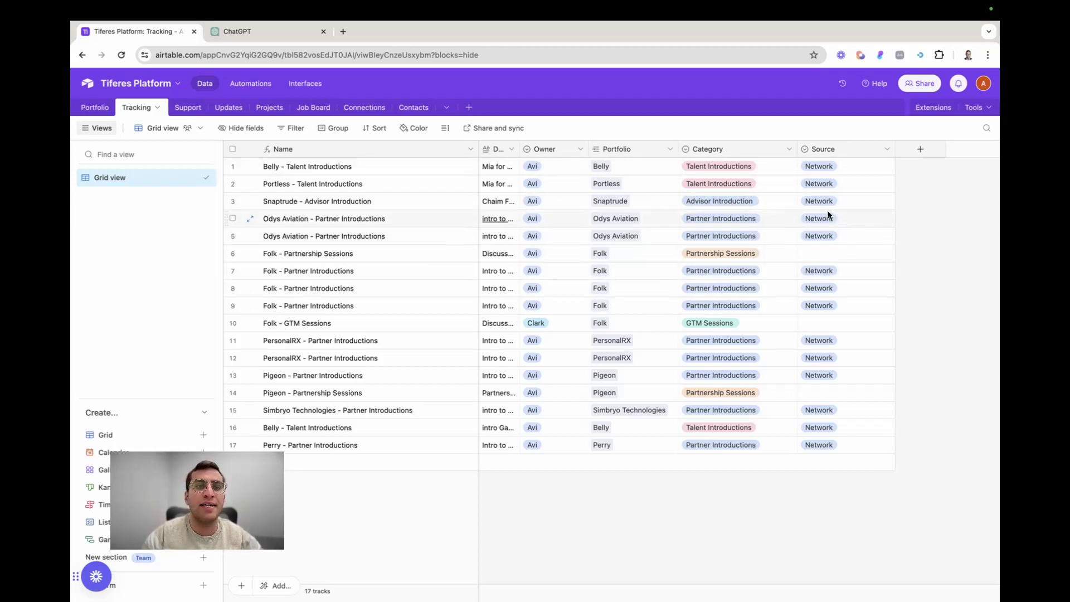
Inspect the formula behind the Tracking table's Name field and close its settings
{"action": "double_click", "coordinate": [278, 148]}
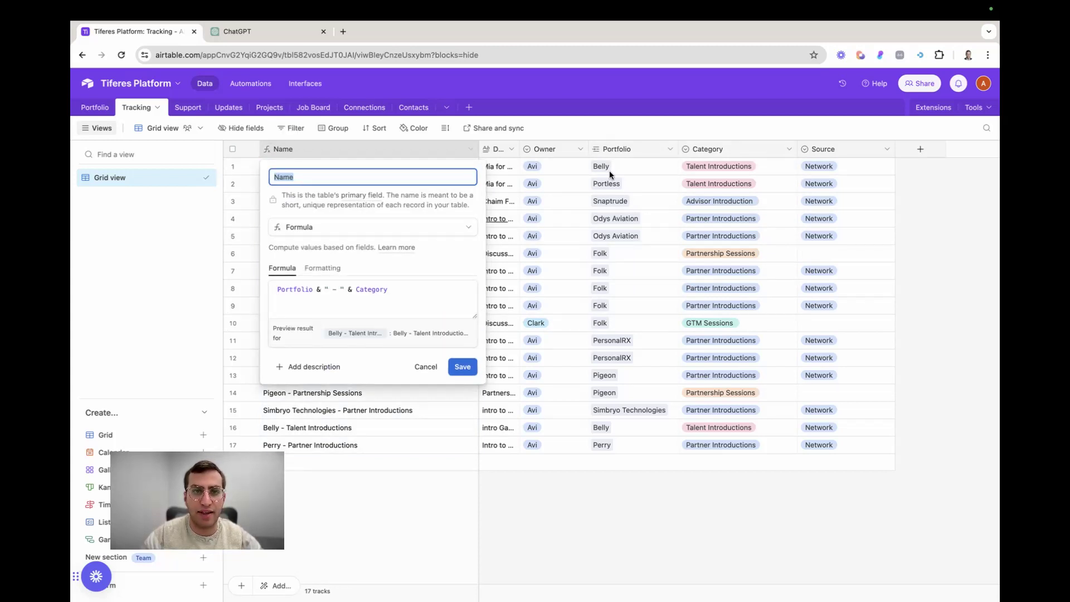
{"action": "left_click", "coordinate": [462, 366]}
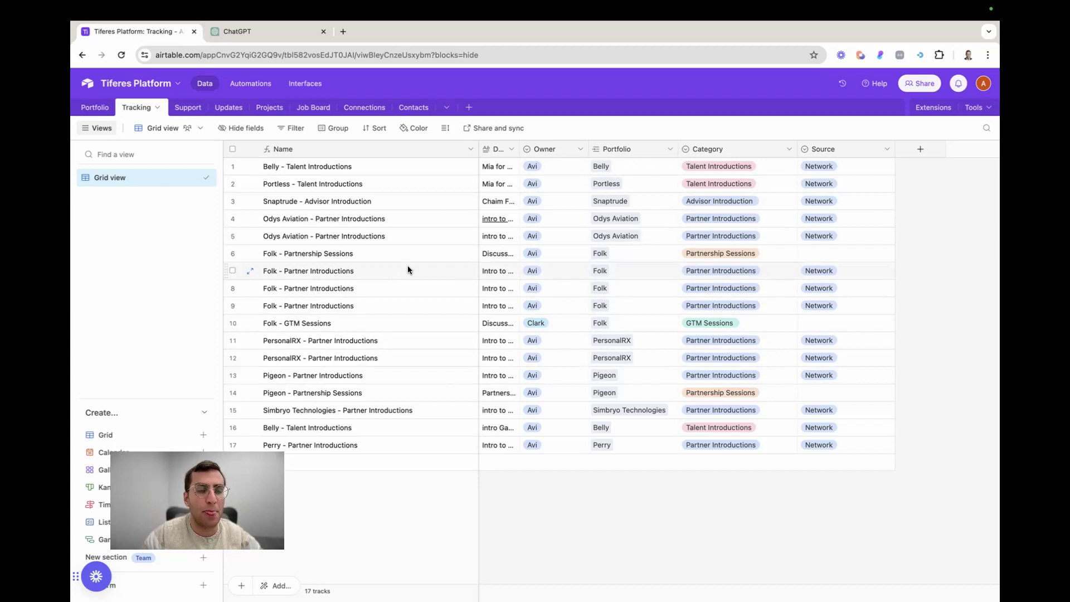
{"action": "mouse_move", "coordinate": [125, 569]}
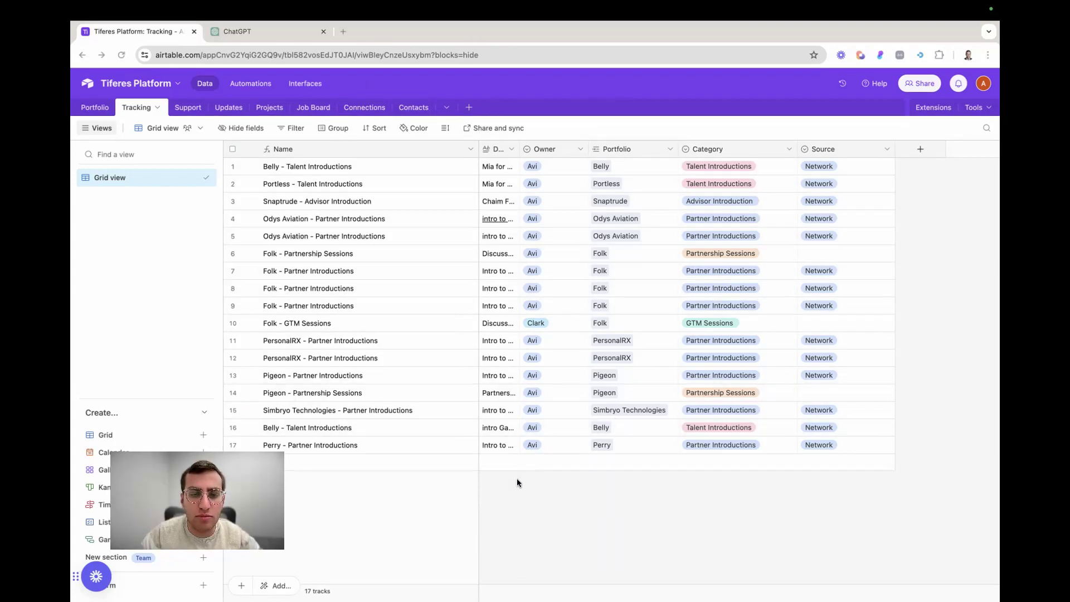
Open the Ply web app in a new browser tab from its browser extension
{"action": "left_click", "coordinate": [881, 54]}
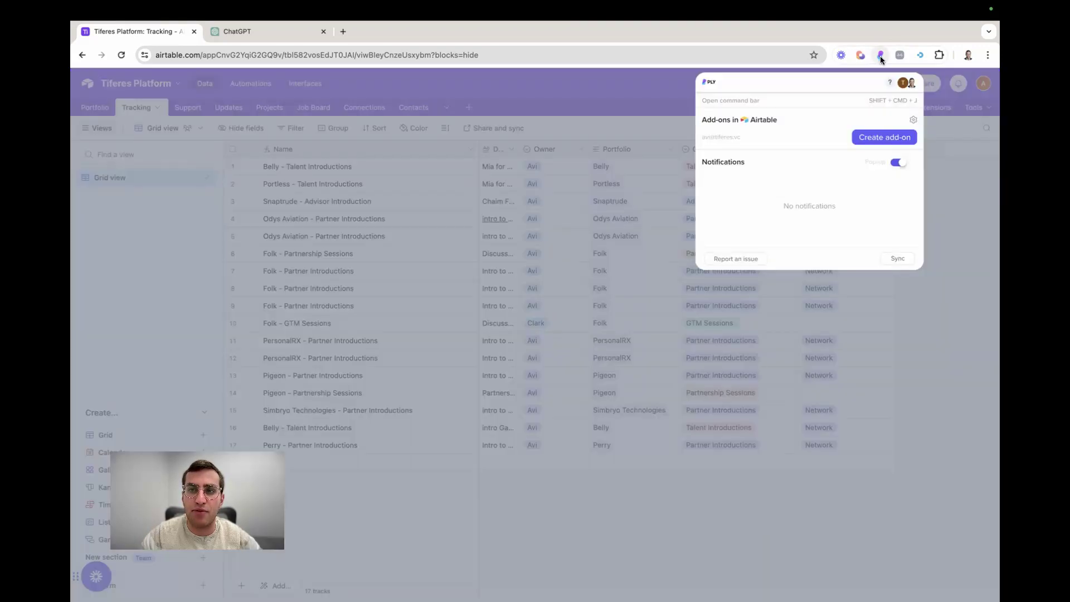
{"action": "left_click", "coordinate": [707, 82]}
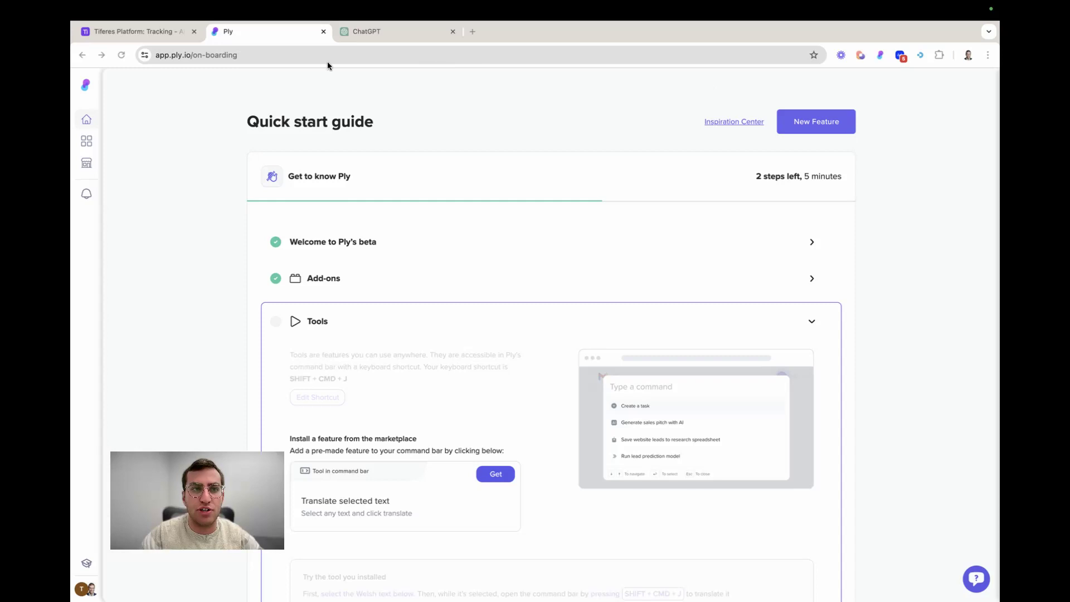
Switch to the ChatGPT page and bring up the Ply command bar there to view its available commands
{"action": "left_click", "coordinate": [393, 31]}
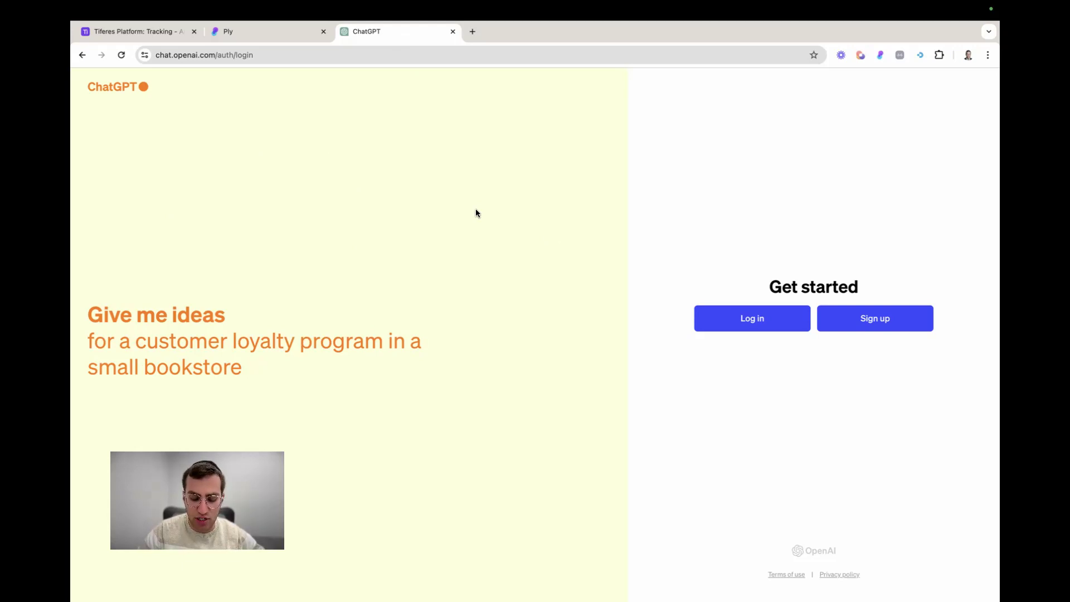
{"action": "key", "text": "super+k"}
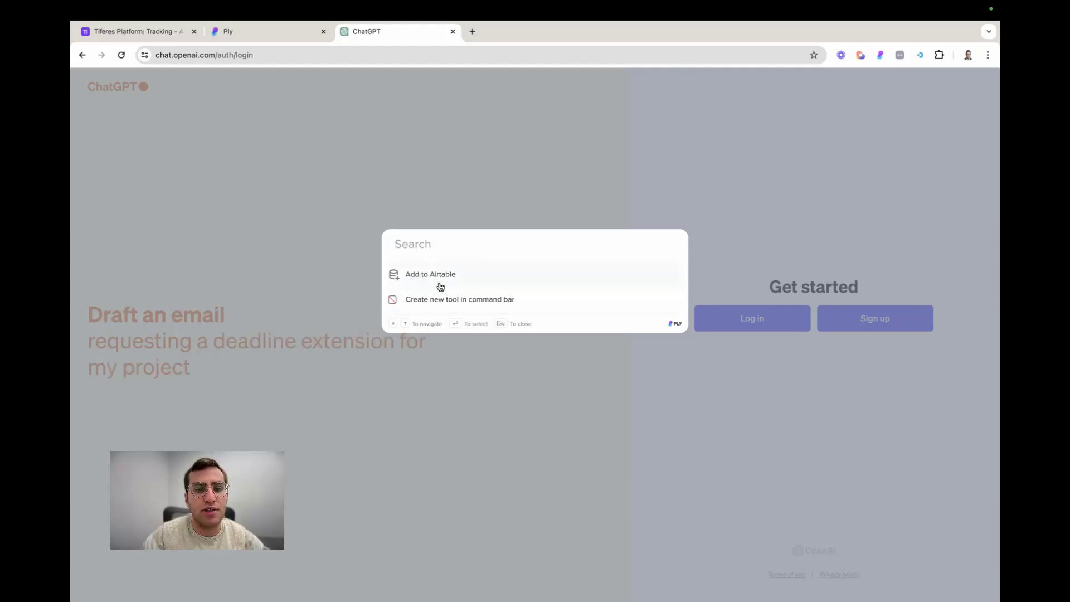
{"action": "left_click", "coordinate": [258, 32]}
{"action": "left_click", "coordinate": [362, 37]}
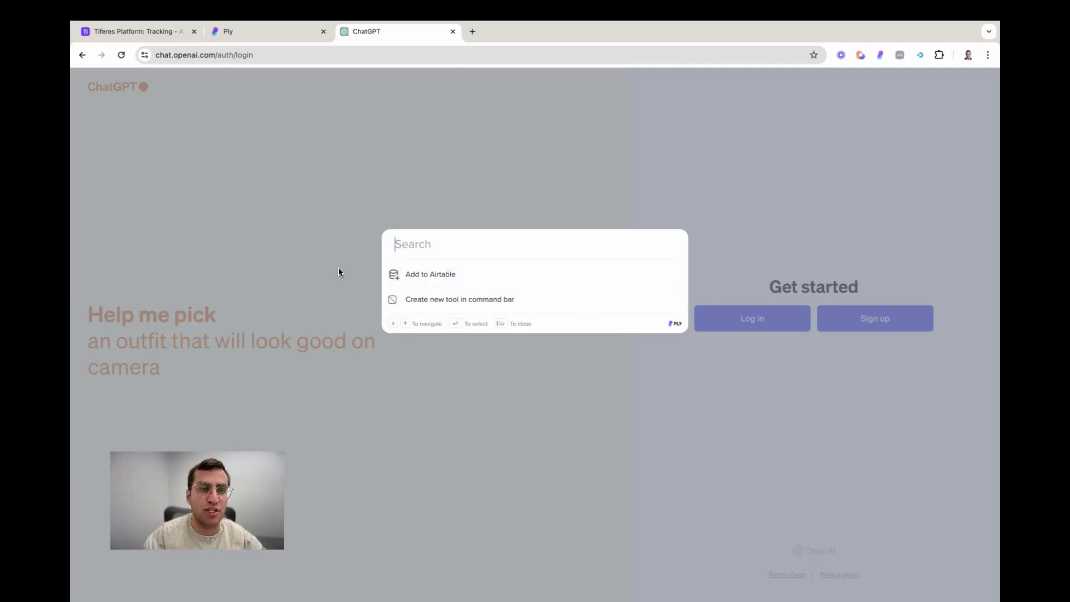
Switch to Ply and start a new tool feature that is triggered from the command bar
{"action": "left_click", "coordinate": [224, 35]}
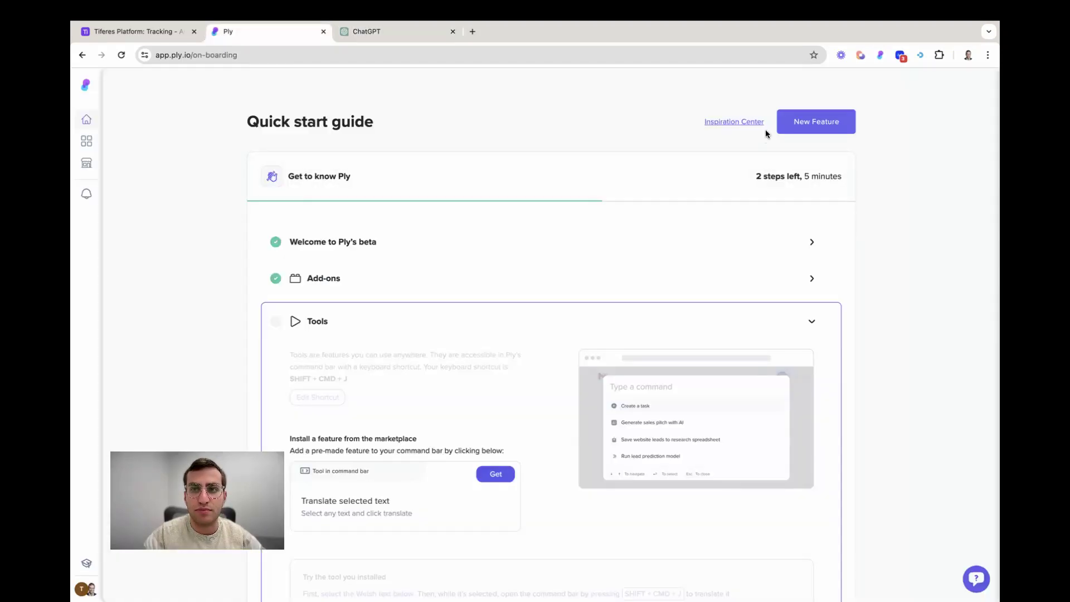
{"action": "left_click", "coordinate": [802, 125]}
{"action": "left_click", "coordinate": [522, 377]}
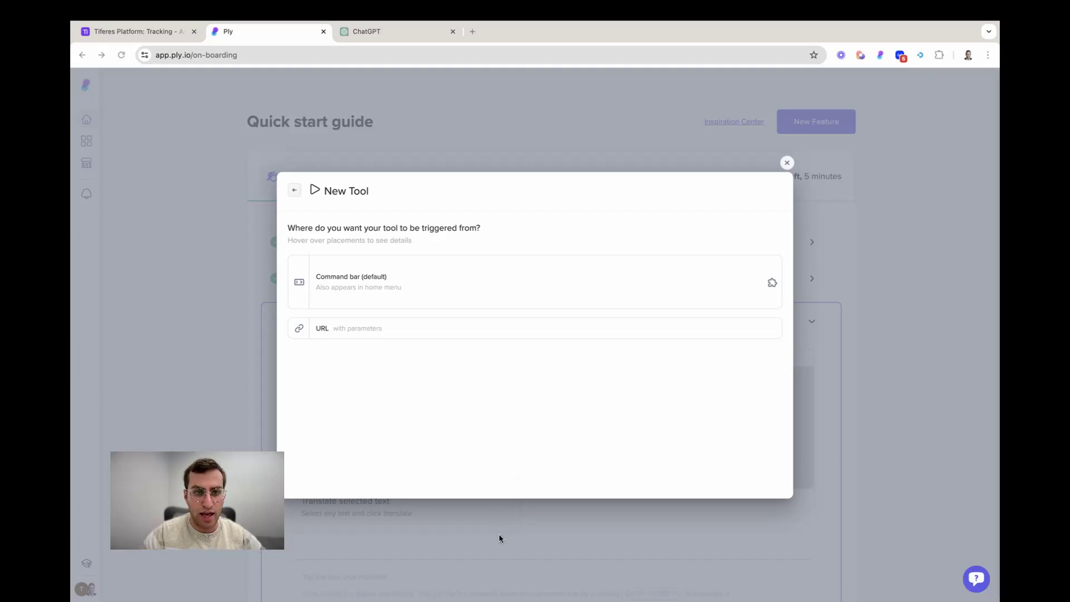
{"action": "left_click", "coordinate": [431, 287]}
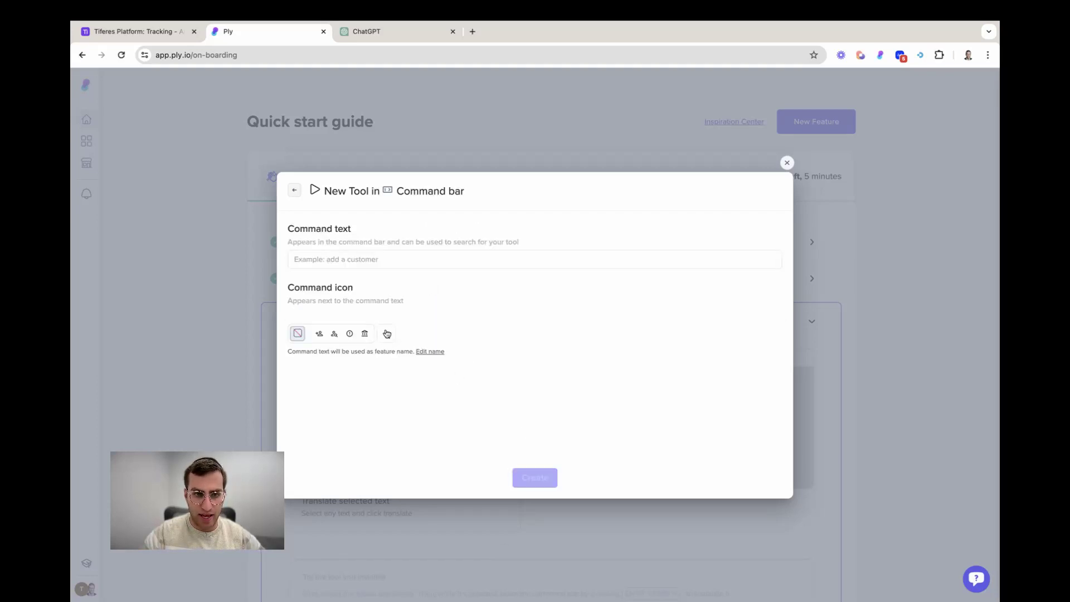
Give the new tool the gear icon and the command text "Tracking", and create it
{"action": "left_click", "coordinate": [366, 334]}
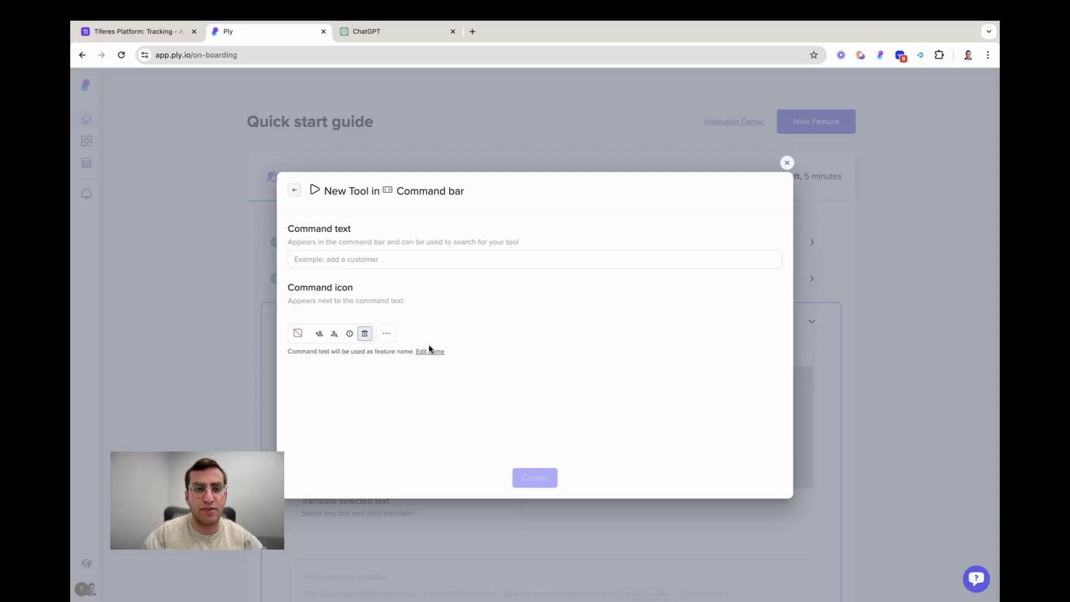
{"action": "left_click", "coordinate": [386, 333]}
{"action": "left_click", "coordinate": [457, 425]}
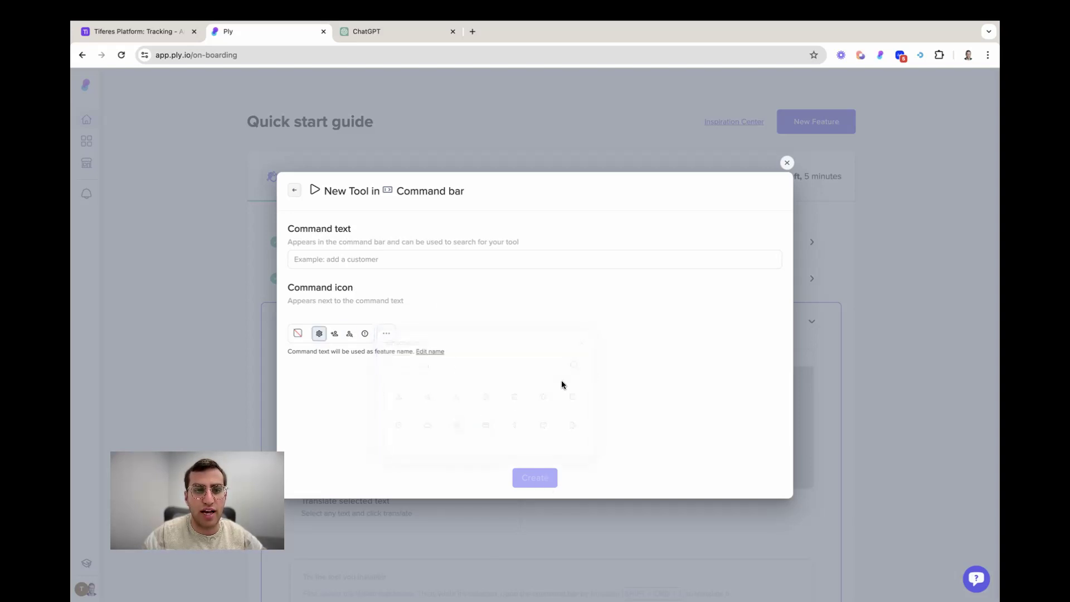
{"action": "left_click", "coordinate": [403, 253]}
{"action": "type", "text": "Tracking"}
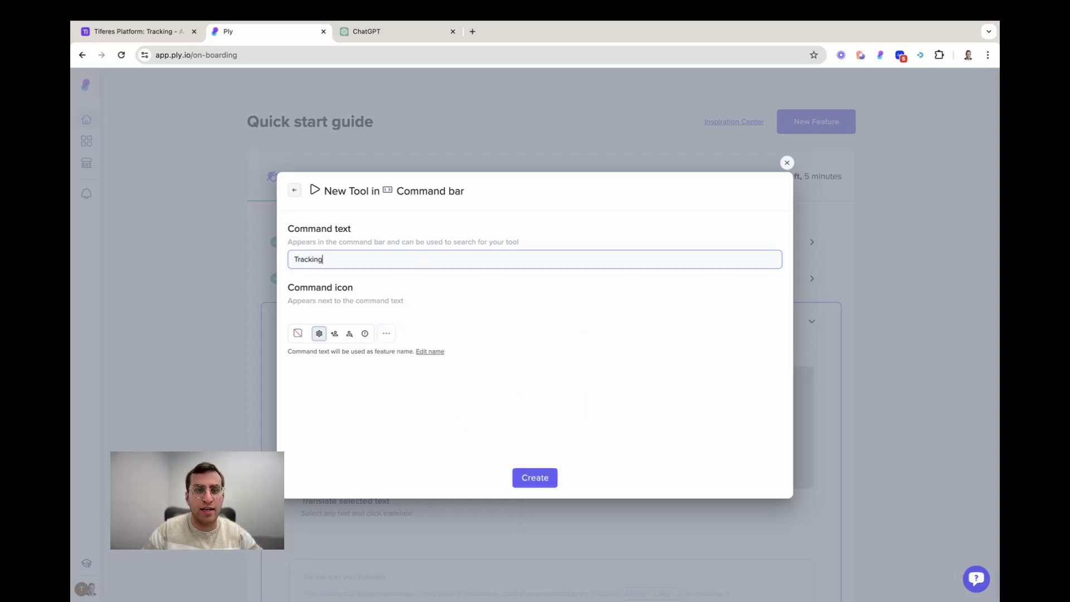
{"action": "left_click", "coordinate": [526, 481]}
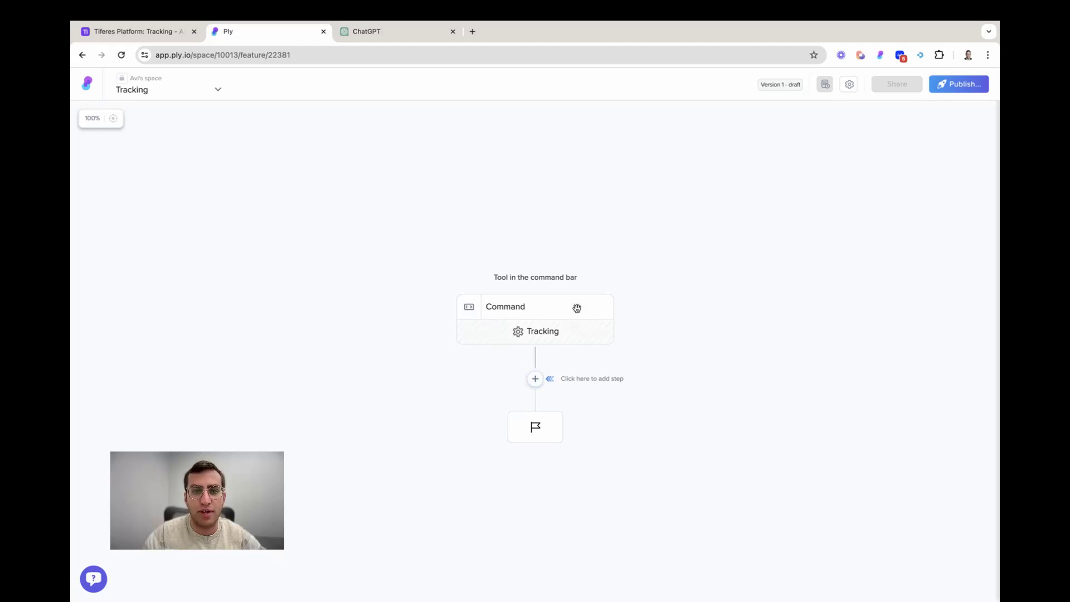
Add an Airtable step with the action "Get a table's fields" below the Tracking command
{"action": "left_click", "coordinate": [535, 380]}
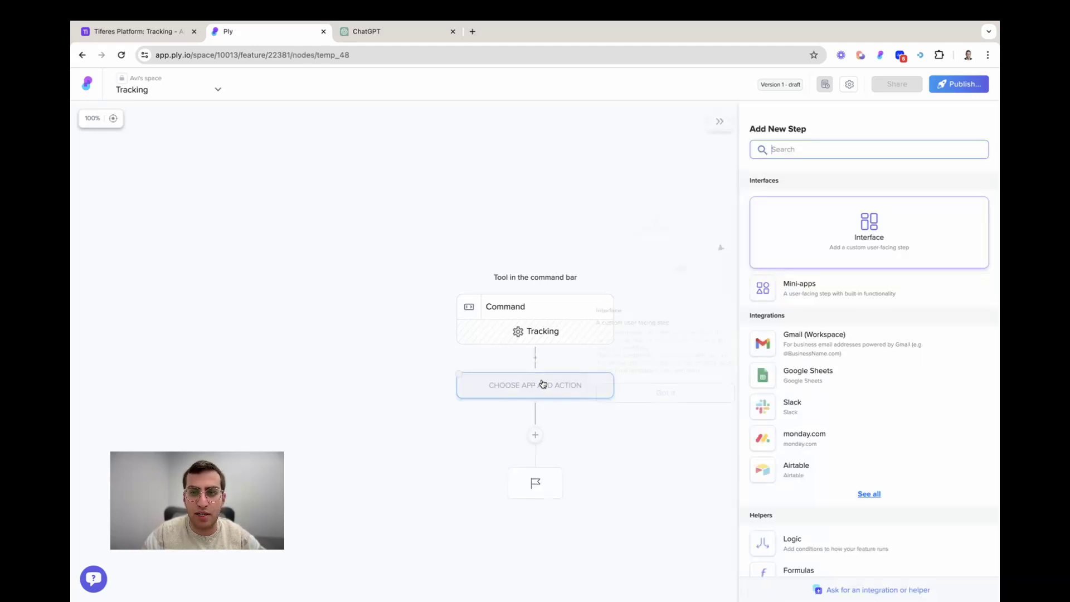
{"action": "left_click", "coordinate": [797, 470]}
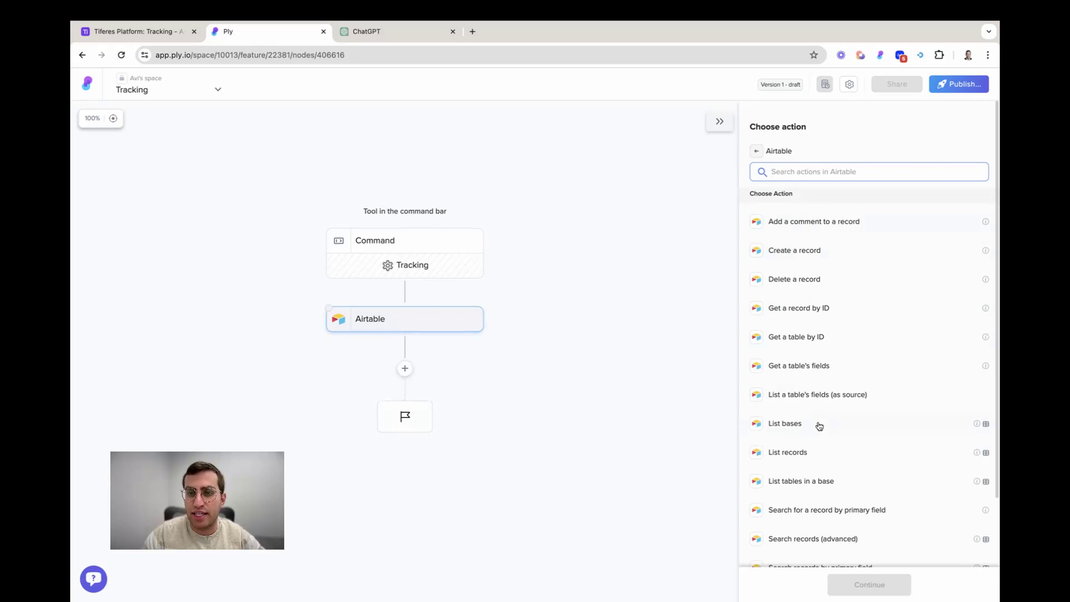
{"action": "scroll", "coordinate": [800, 370], "scroll_direction": "down", "scroll_amount": 1}
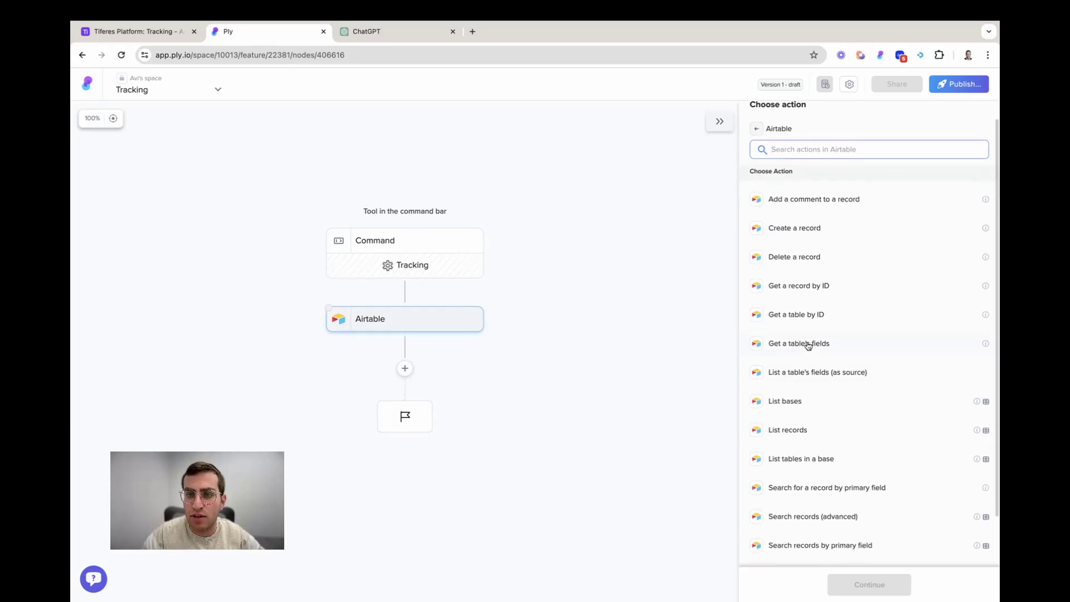
{"action": "left_click", "coordinate": [807, 344]}
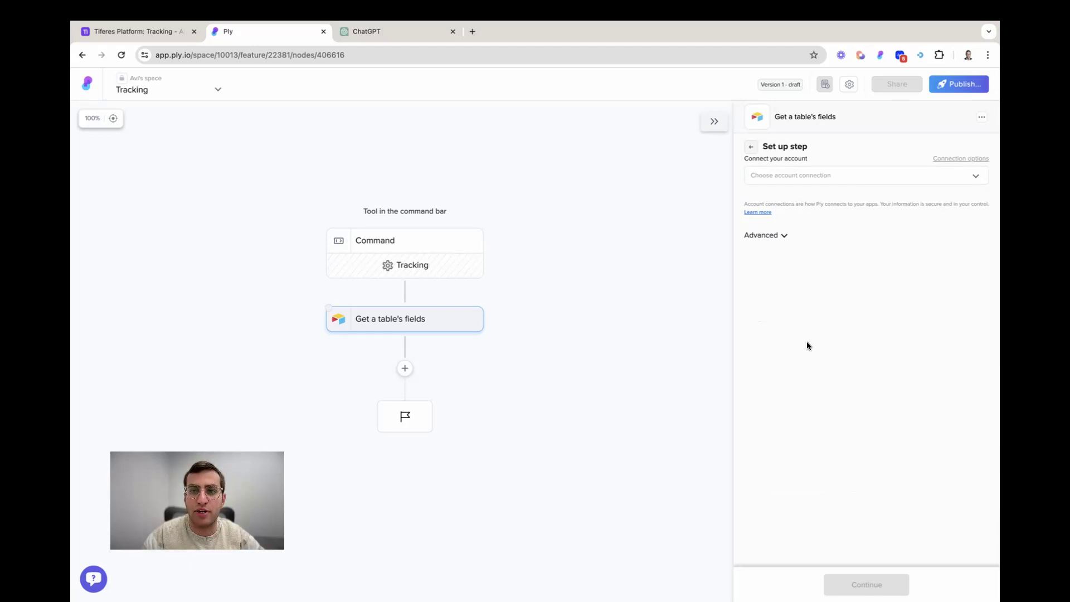
Check the Tiferes Platform base in Airtable, dismissing the Ply popup over it, and return to Ply
{"action": "left_click", "coordinate": [132, 33]}
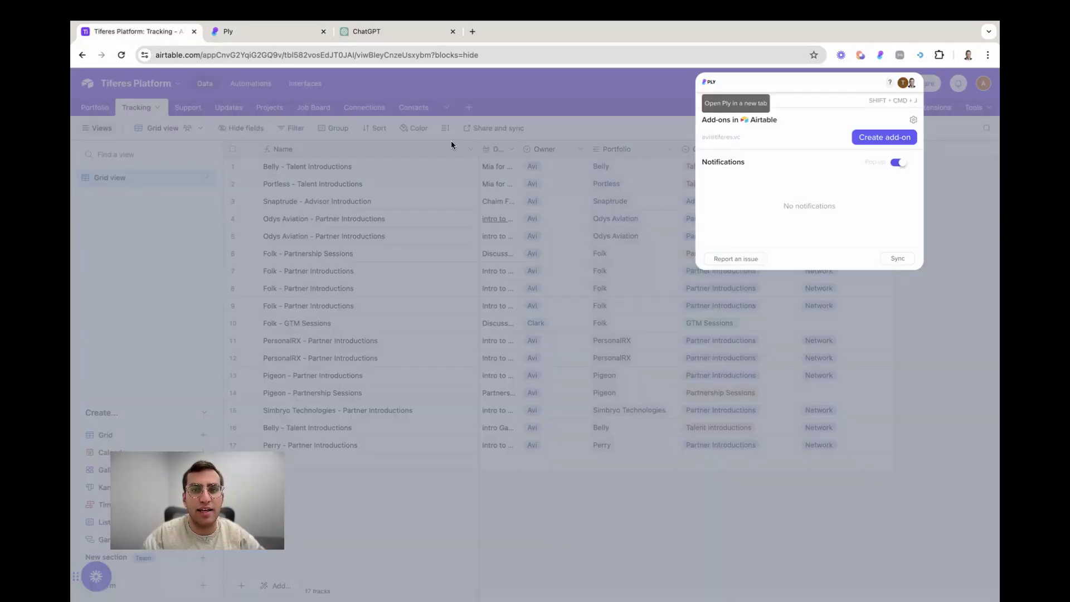
{"action": "left_click", "coordinate": [599, 272]}
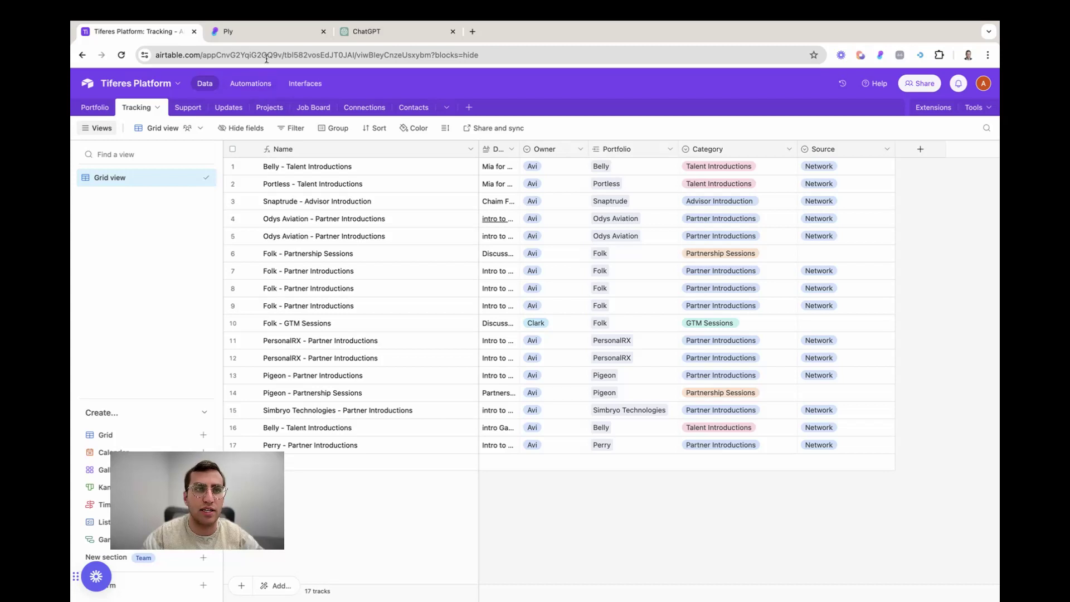
{"action": "left_click", "coordinate": [262, 33]}
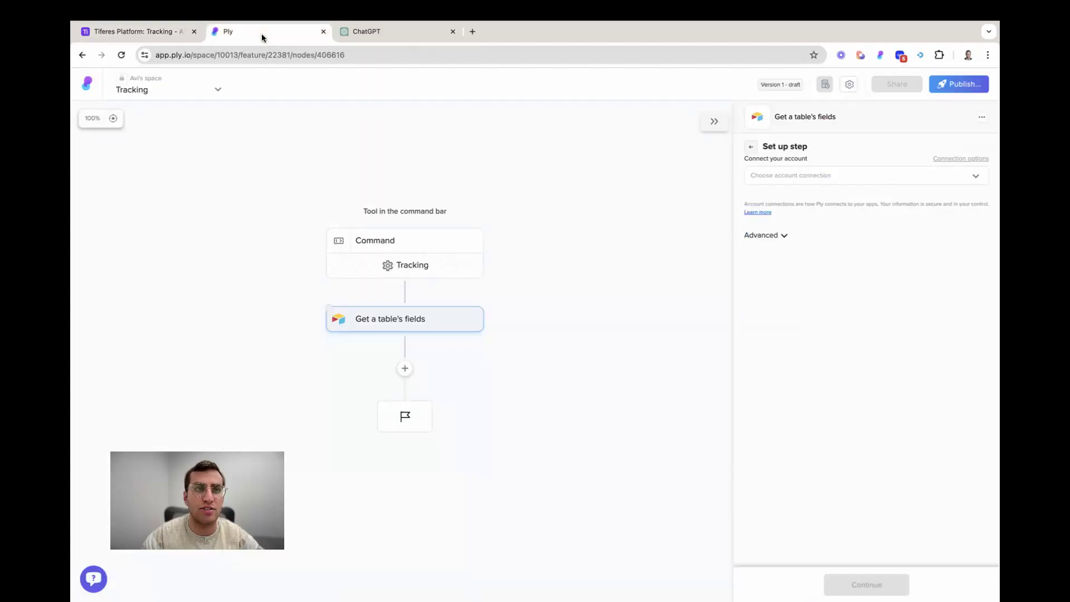
Connect the "Get a table's fields" step to the "Airtable - Tiferes Platform" account and continue to its settings
{"action": "left_click", "coordinate": [803, 174]}
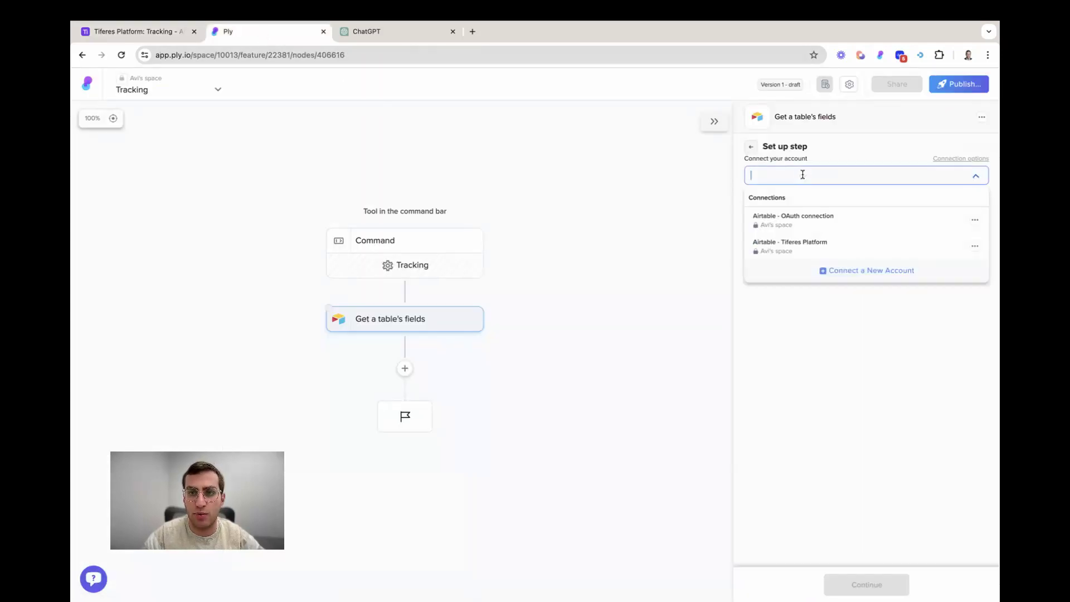
{"action": "left_click", "coordinate": [777, 247]}
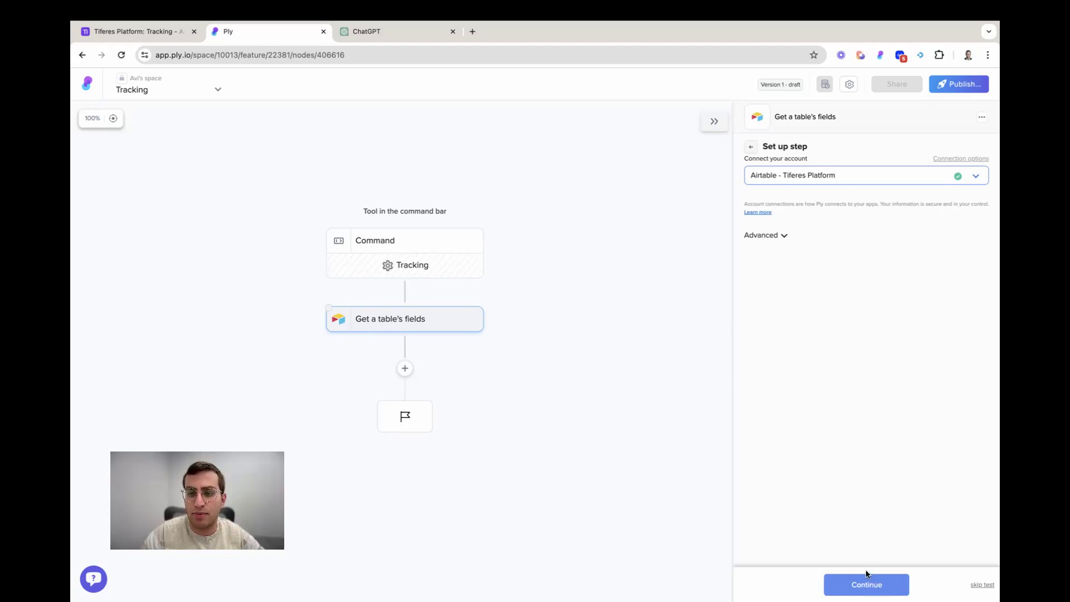
{"action": "left_click", "coordinate": [864, 584]}
Set the step's base to Tiferes Platform and its table to Tracking, and test the step
{"action": "left_click", "coordinate": [793, 191]}
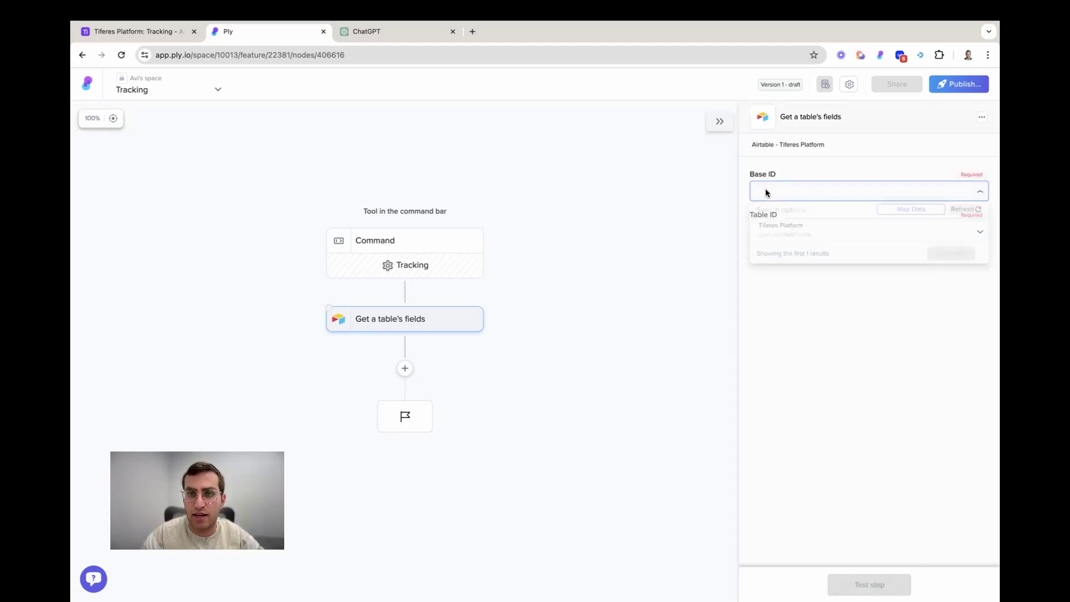
{"action": "left_click", "coordinate": [783, 228]}
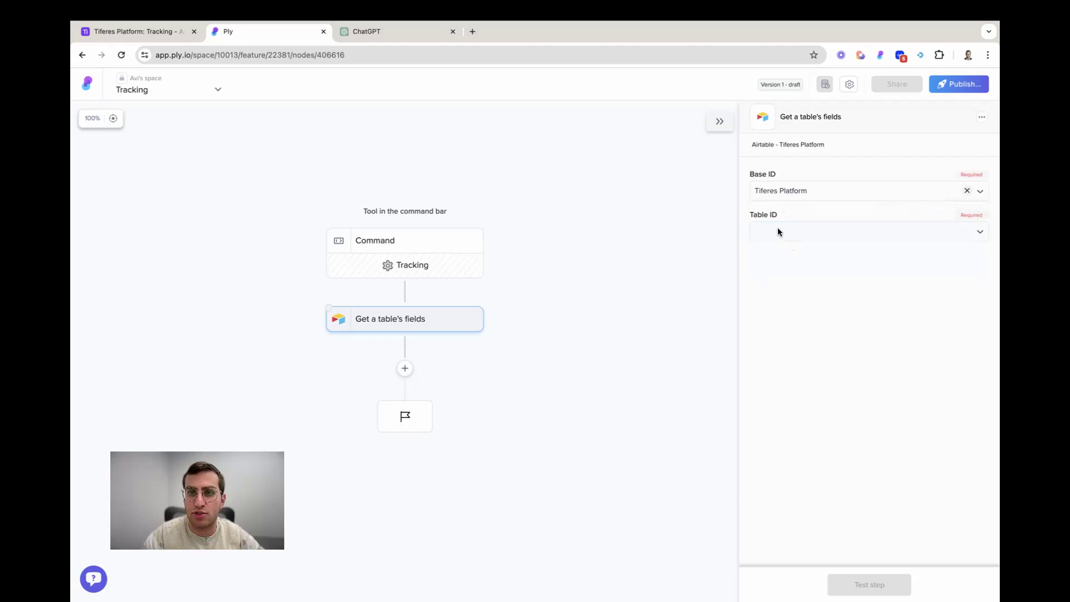
{"action": "left_click", "coordinate": [777, 228]}
{"action": "left_click", "coordinate": [795, 290]}
{"action": "left_click", "coordinate": [151, 33]}
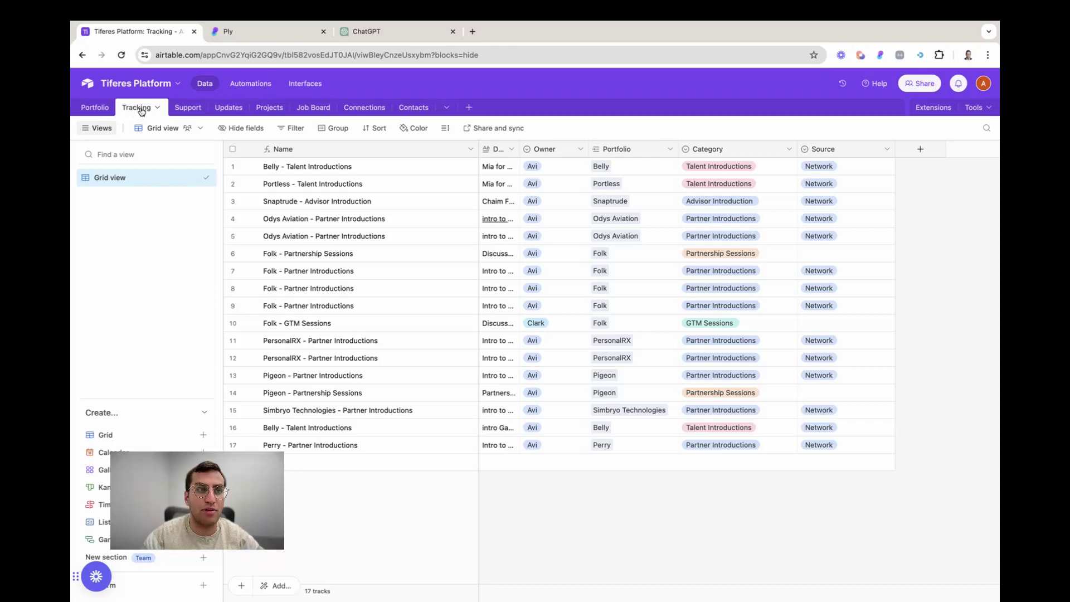
{"action": "left_click", "coordinate": [243, 34]}
{"action": "left_click", "coordinate": [874, 589]}
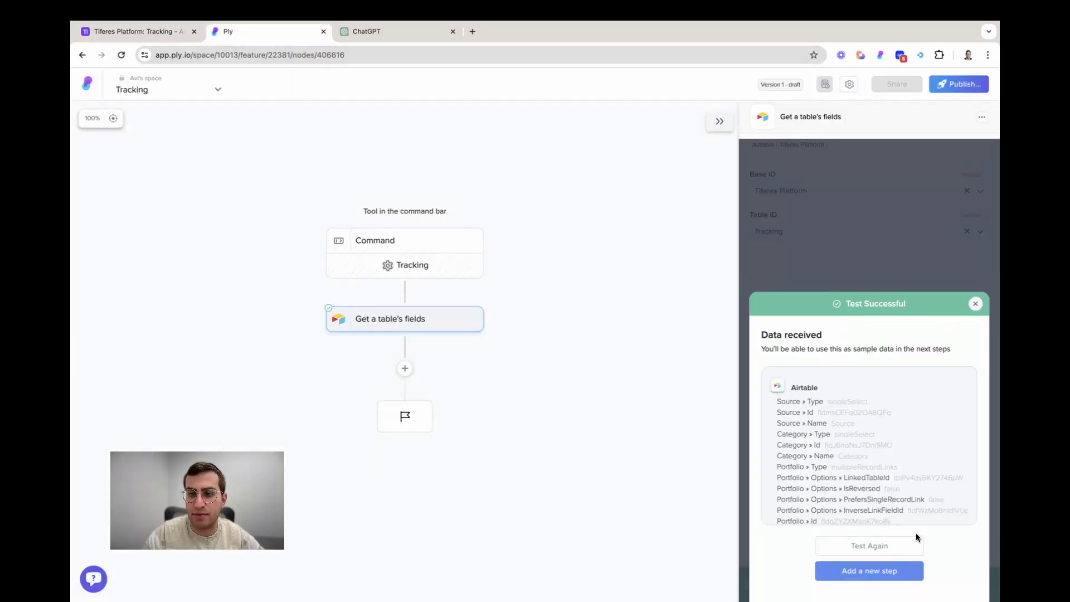
Add a custom Interface step after "Get a table's fields"
{"action": "left_click", "coordinate": [868, 572]}
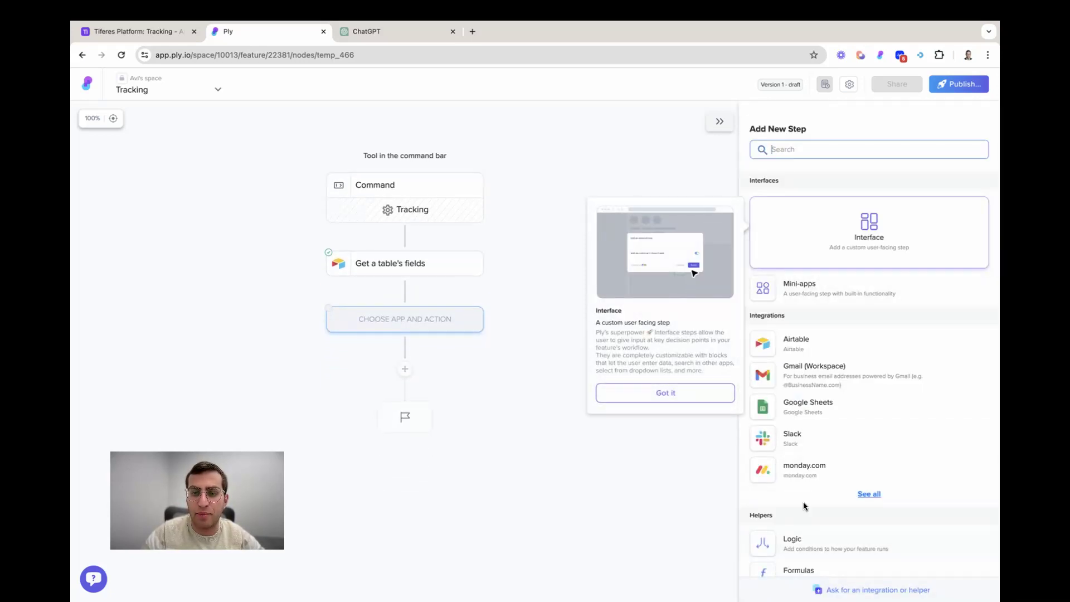
{"action": "scroll", "coordinate": [814, 422], "scroll_direction": "down", "scroll_amount": 3}
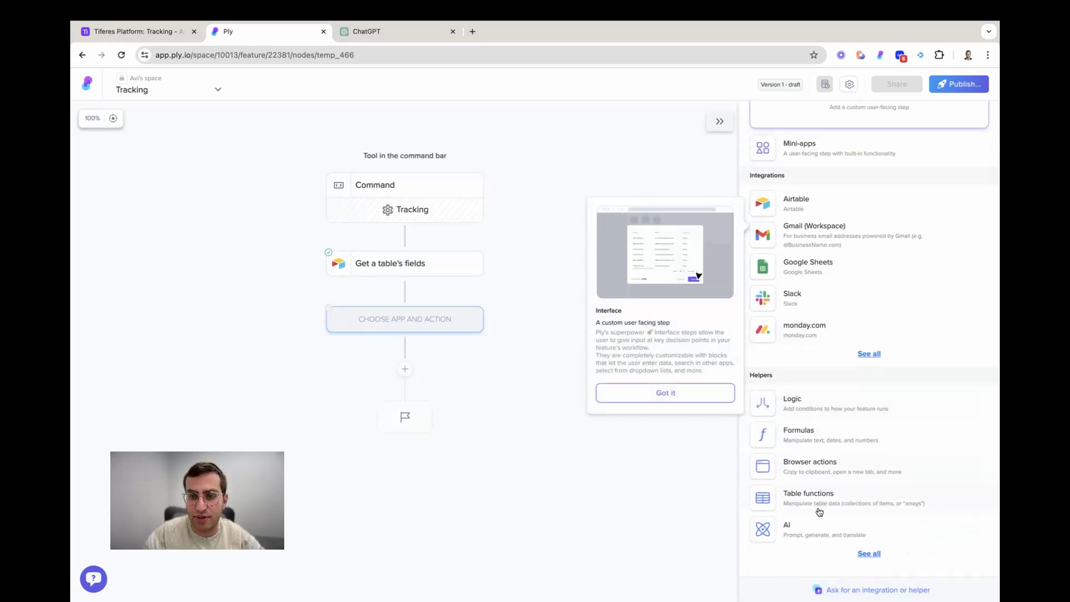
{"action": "scroll", "coordinate": [810, 419], "scroll_direction": "up", "scroll_amount": 4}
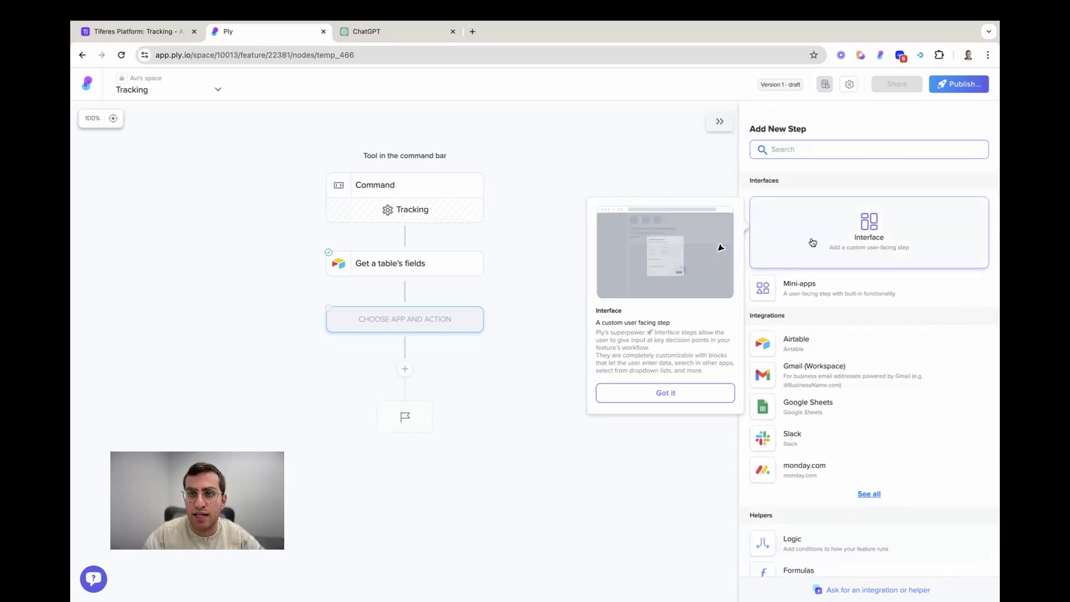
{"action": "left_click", "coordinate": [866, 234]}
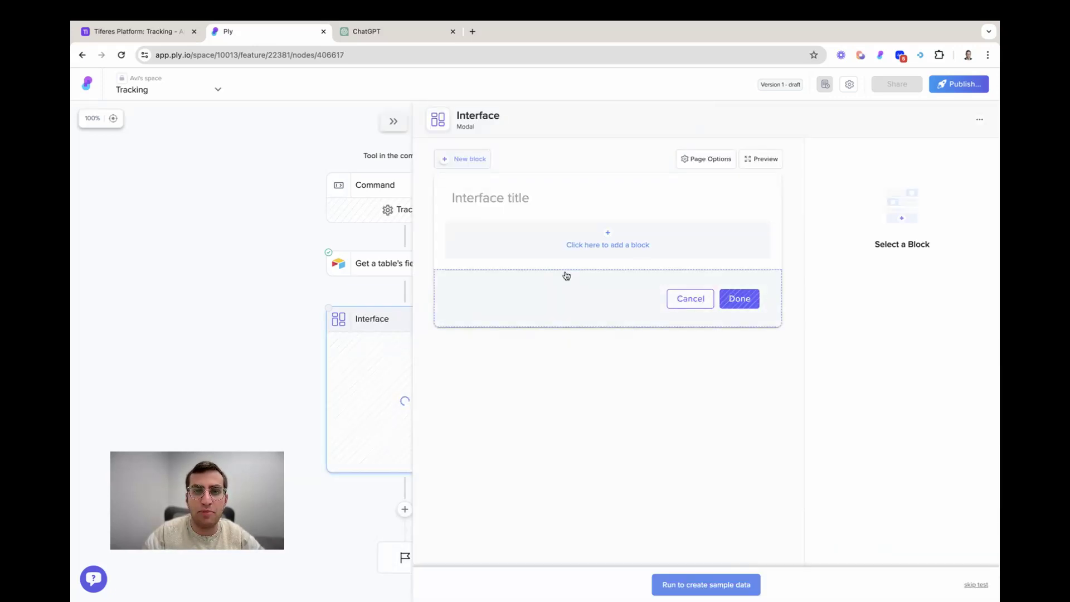
Add a Dropdown block to the interface, label it Source and make it required
{"action": "left_click", "coordinate": [620, 240]}
{"action": "scroll", "coordinate": [479, 440], "scroll_direction": "down", "scroll_amount": 3}
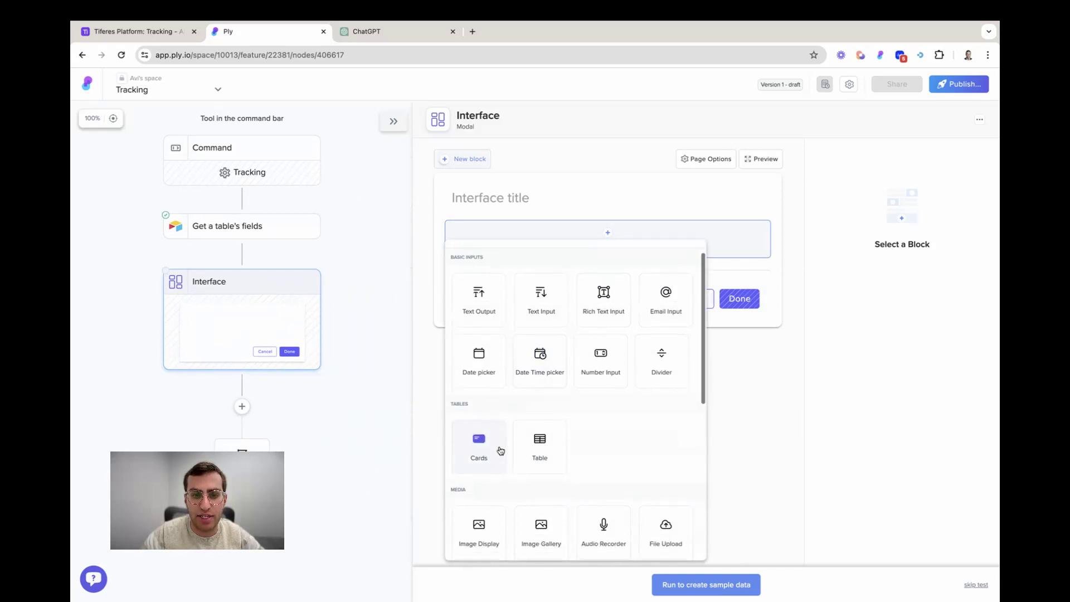
{"action": "scroll", "coordinate": [479, 508], "scroll_direction": "down", "scroll_amount": 5}
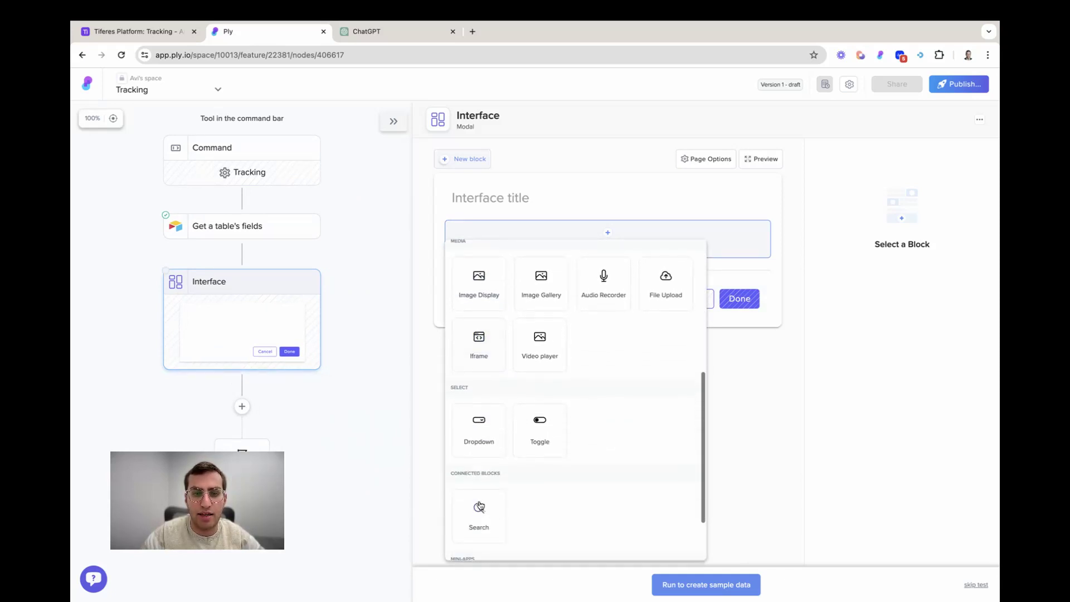
{"action": "left_click", "coordinate": [479, 421]}
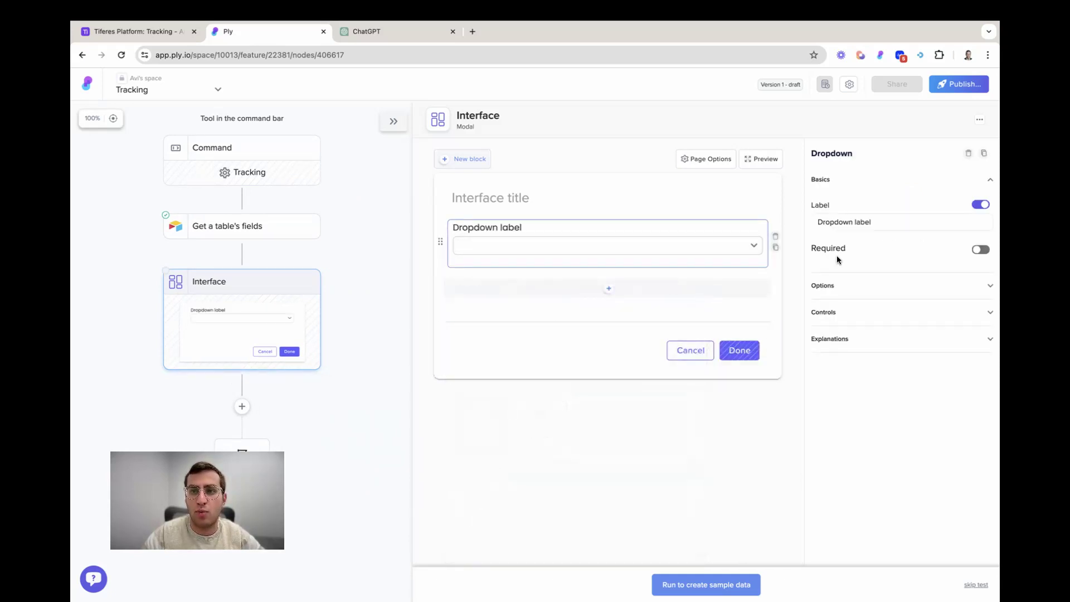
{"action": "triple_click", "coordinate": [869, 220]}
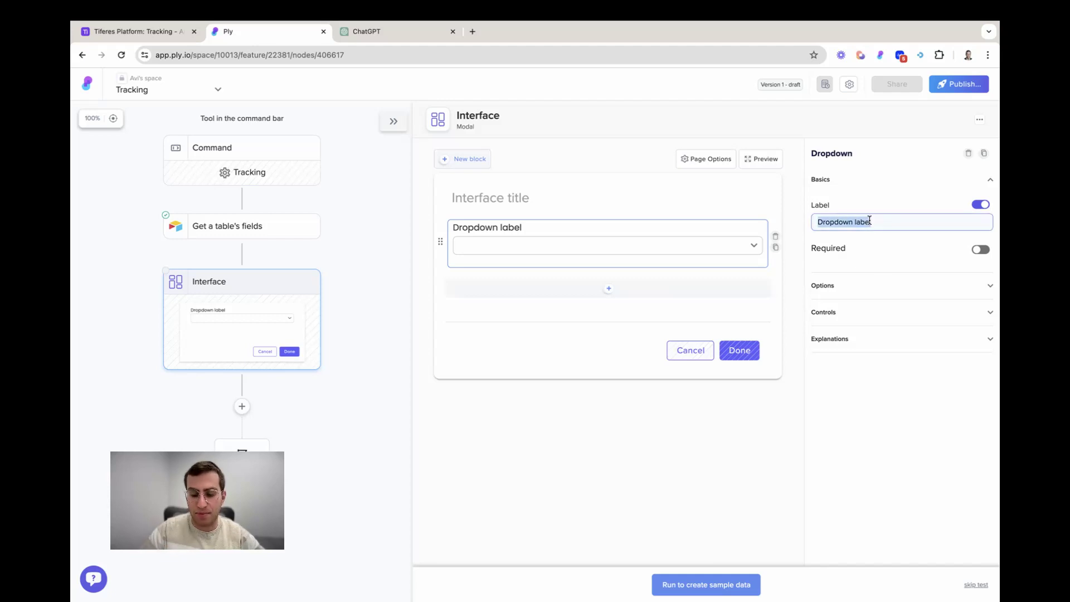
{"action": "type", "text": "Source"}
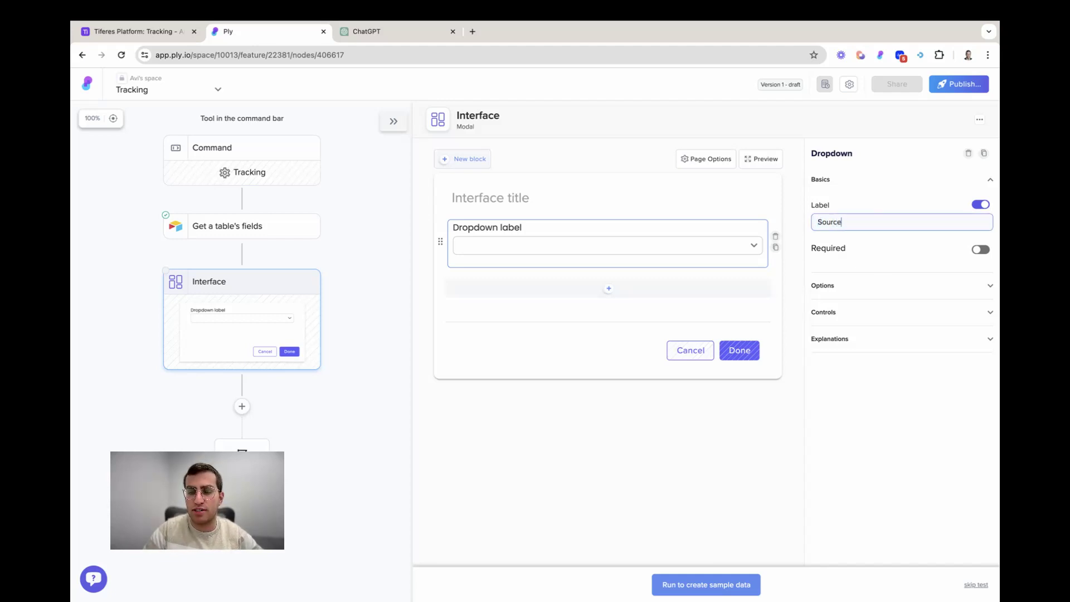
{"action": "left_click", "coordinate": [980, 250]}
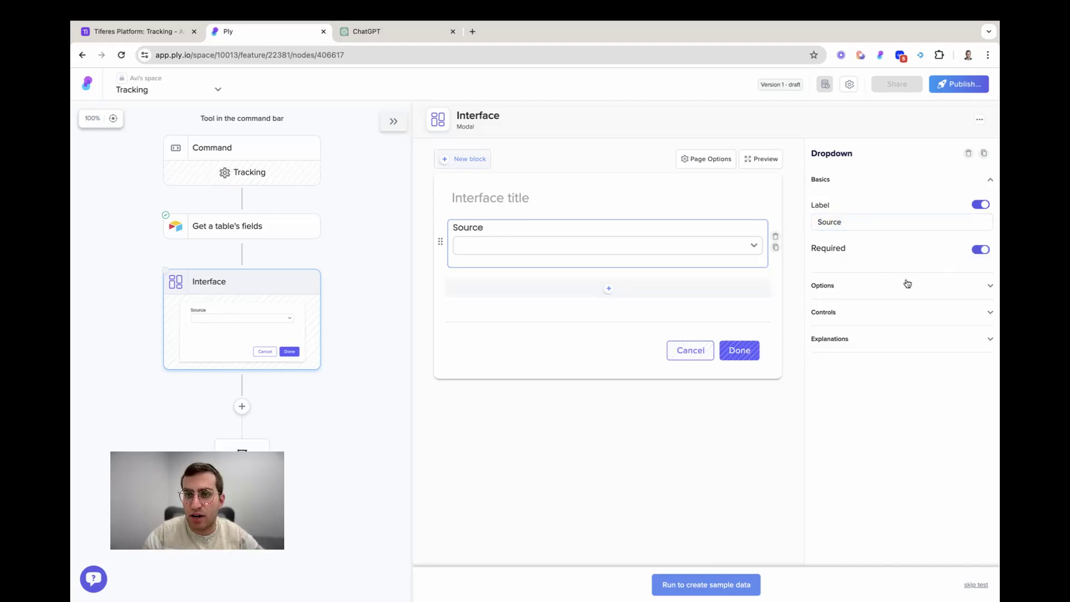
Fill the Source dropdown's options from the Source choices of "Get a table's fields", using the name column
{"action": "left_click", "coordinate": [905, 285]}
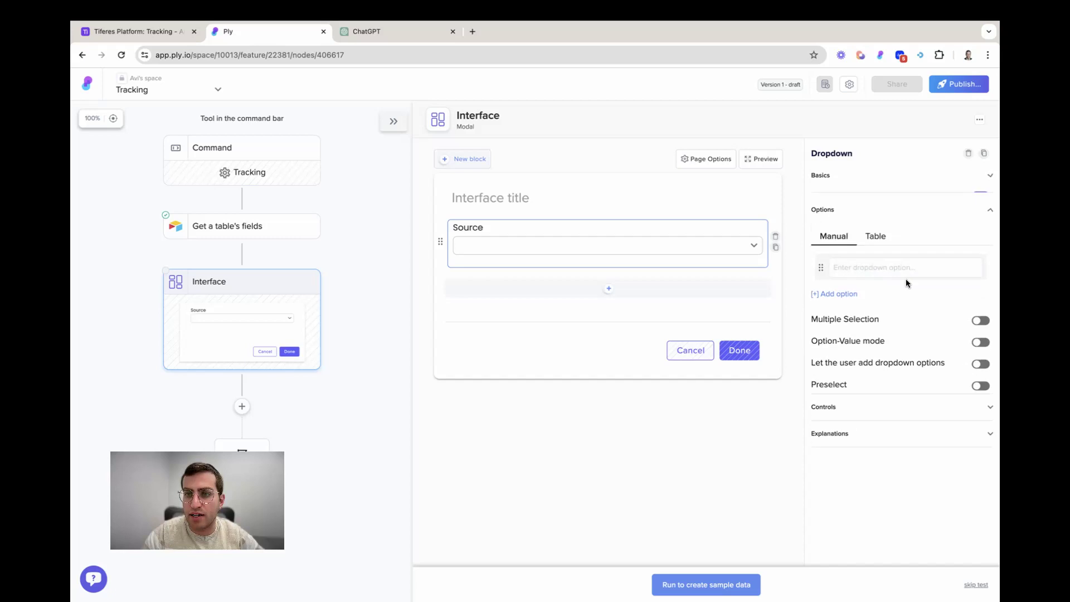
{"action": "left_click", "coordinate": [874, 232]}
{"action": "left_click", "coordinate": [851, 266]}
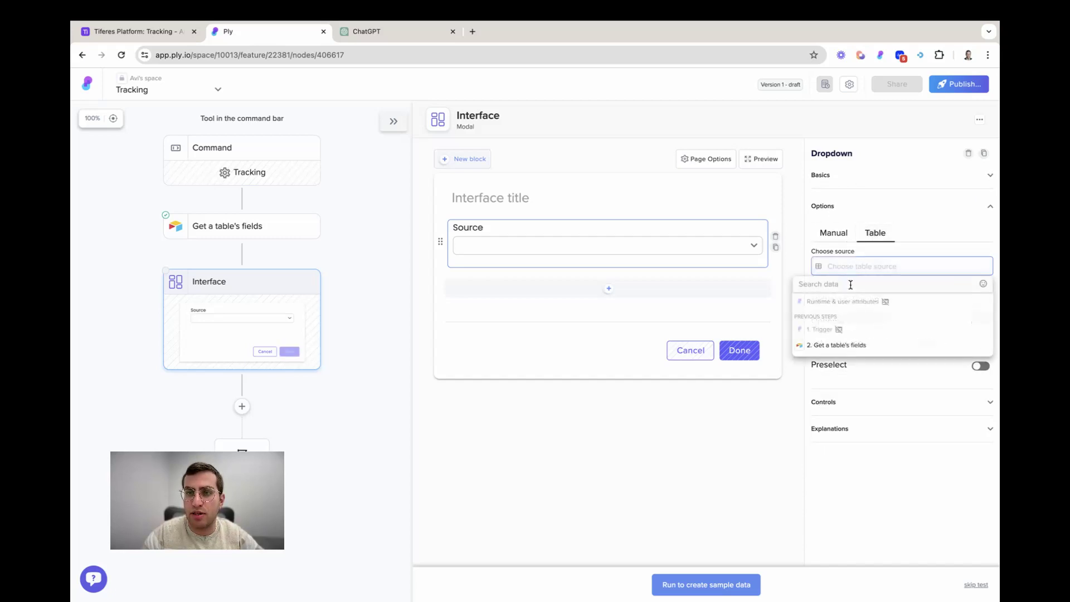
{"action": "left_click", "coordinate": [846, 346]}
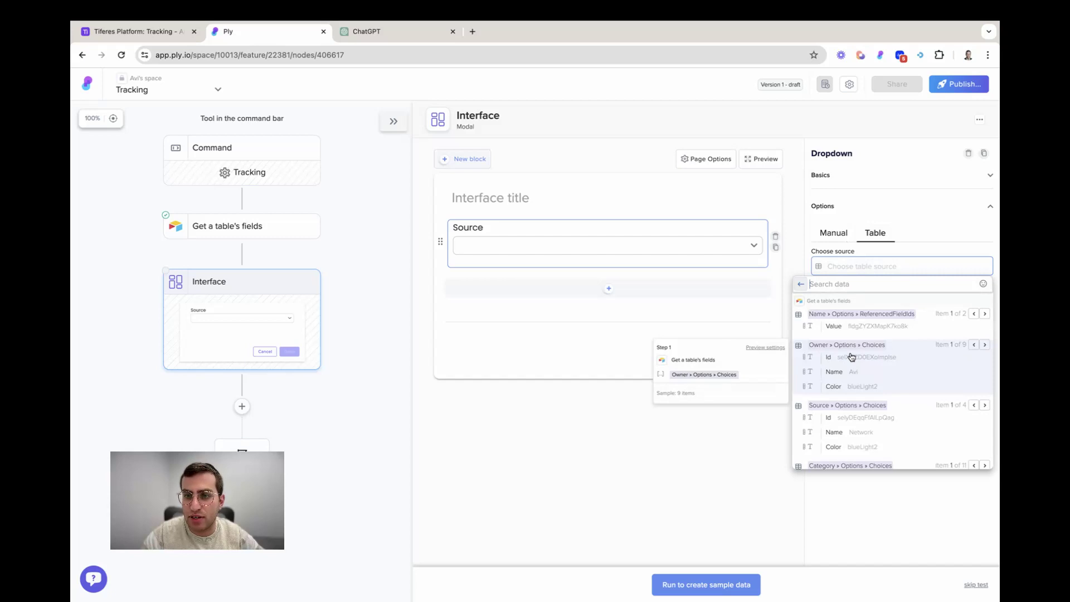
{"action": "left_click", "coordinate": [843, 417]}
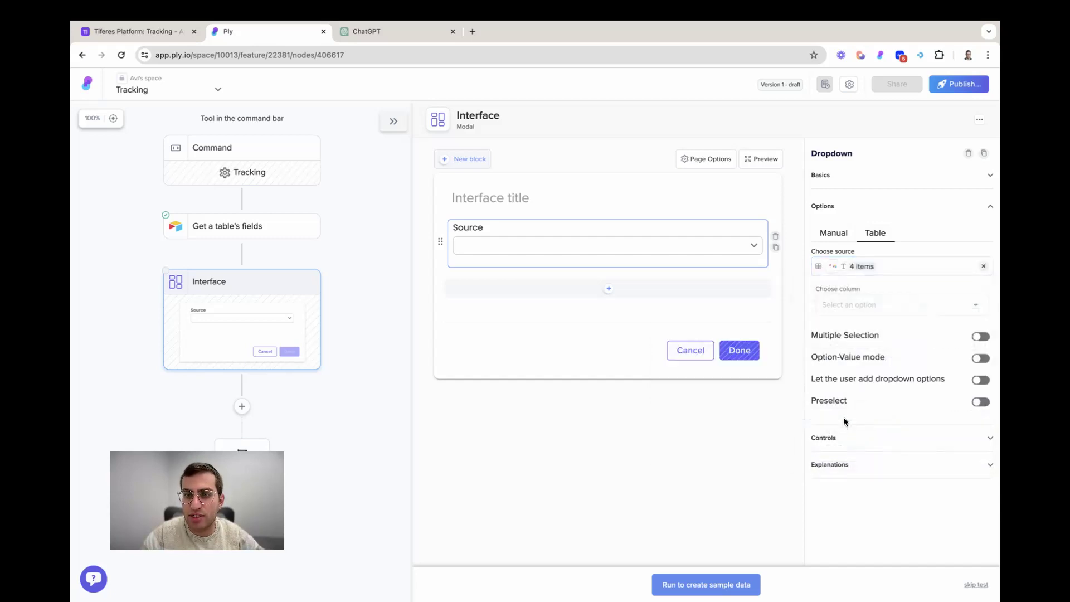
{"action": "left_click", "coordinate": [843, 299]}
{"action": "left_click", "coordinate": [864, 345]}
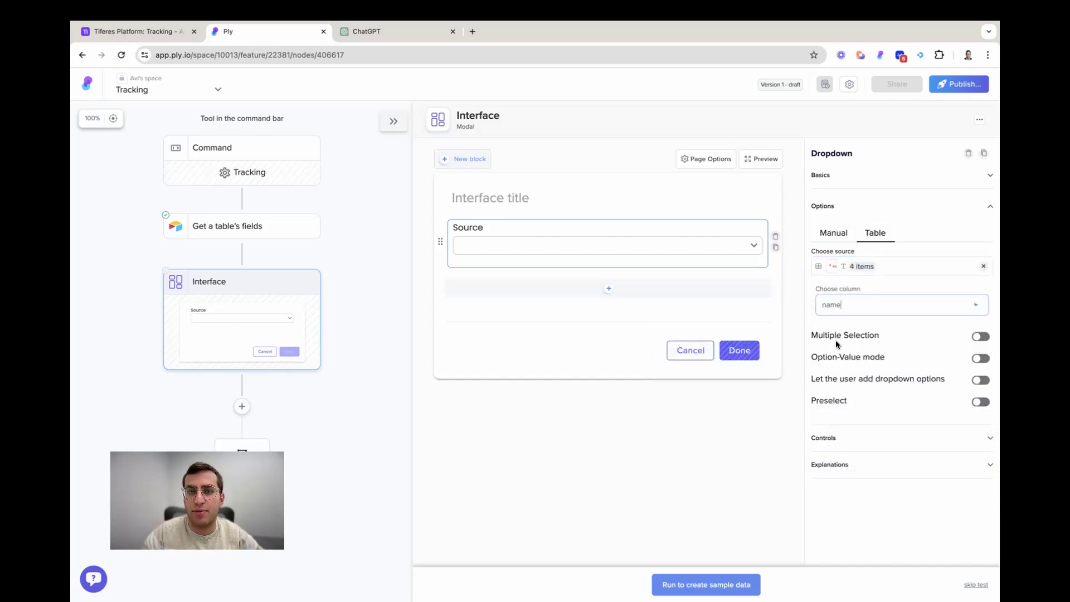
Compare the Source dropdown's options with the Source column choices in the Airtable Tracking table, and return to Ply
{"action": "left_click", "coordinate": [600, 247]}
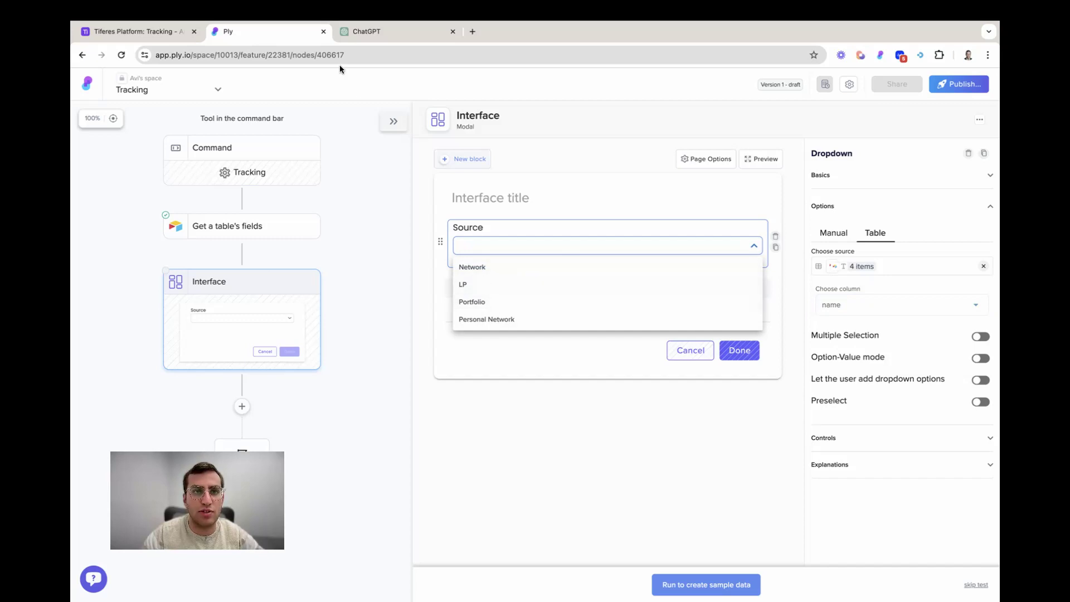
{"action": "left_click", "coordinate": [170, 37]}
{"action": "left_click", "coordinate": [846, 253]}
{"action": "left_click", "coordinate": [835, 257]}
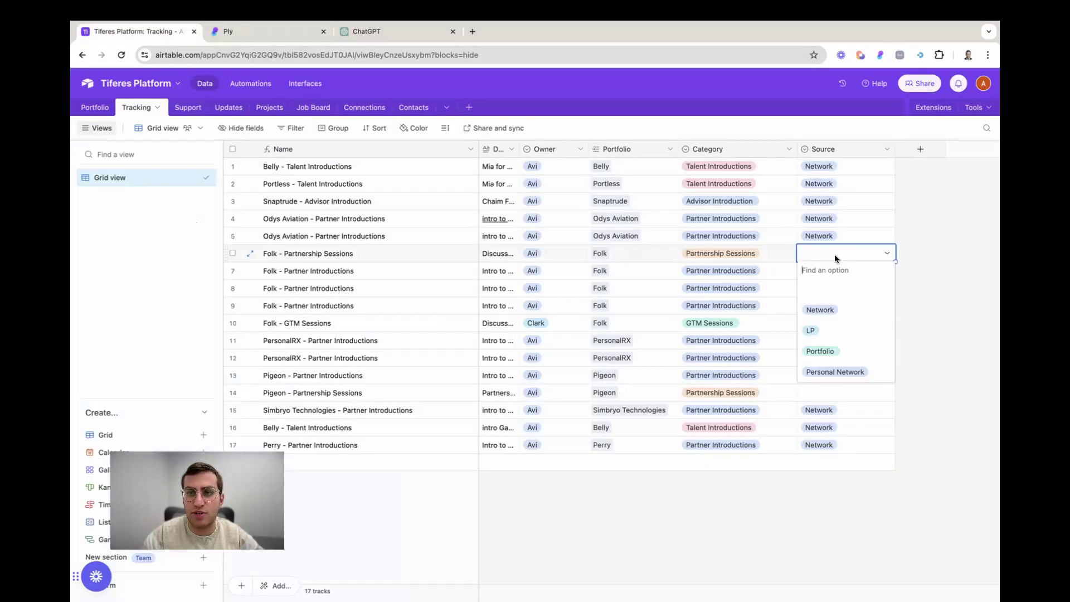
{"action": "left_click", "coordinate": [955, 287]}
{"action": "left_click", "coordinate": [273, 31]}
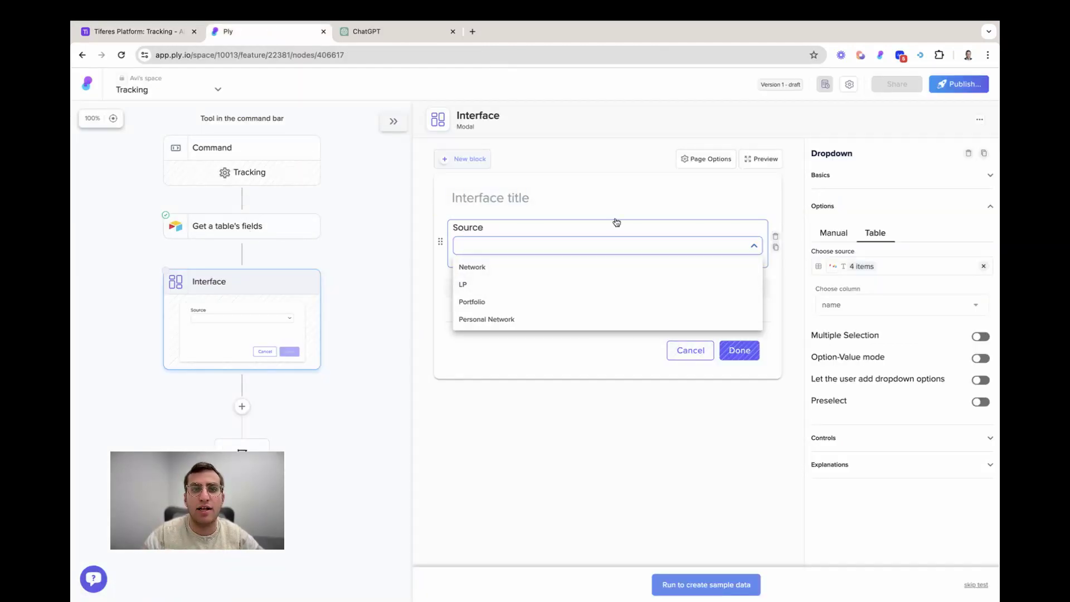
Make the Source dropdown optional, let the user add dropdown options and turn on autocomplete mode
{"action": "left_click", "coordinate": [590, 210]}
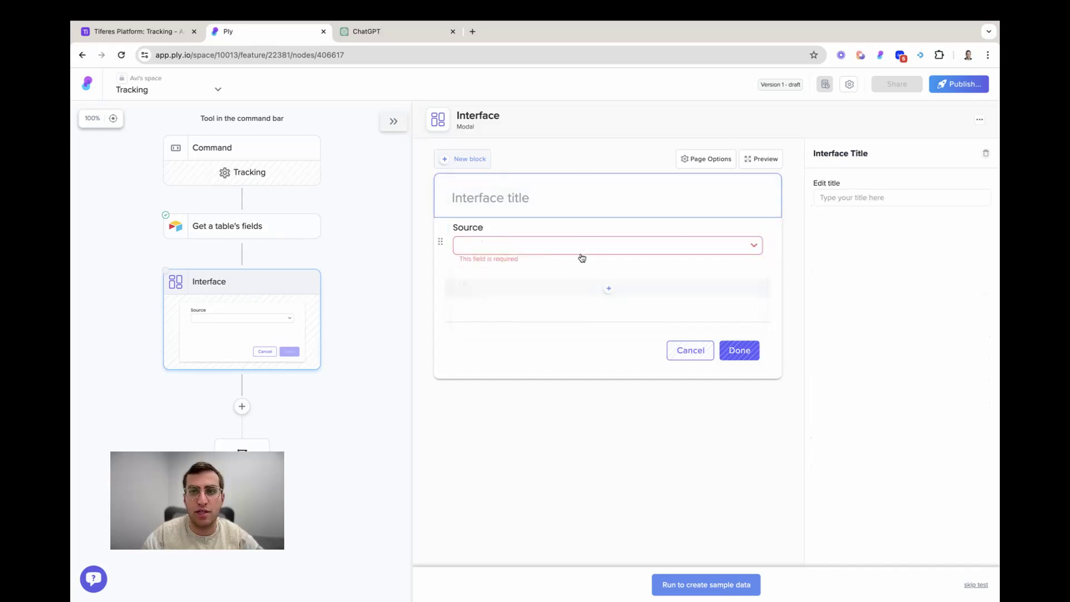
{"action": "left_click", "coordinate": [604, 241]}
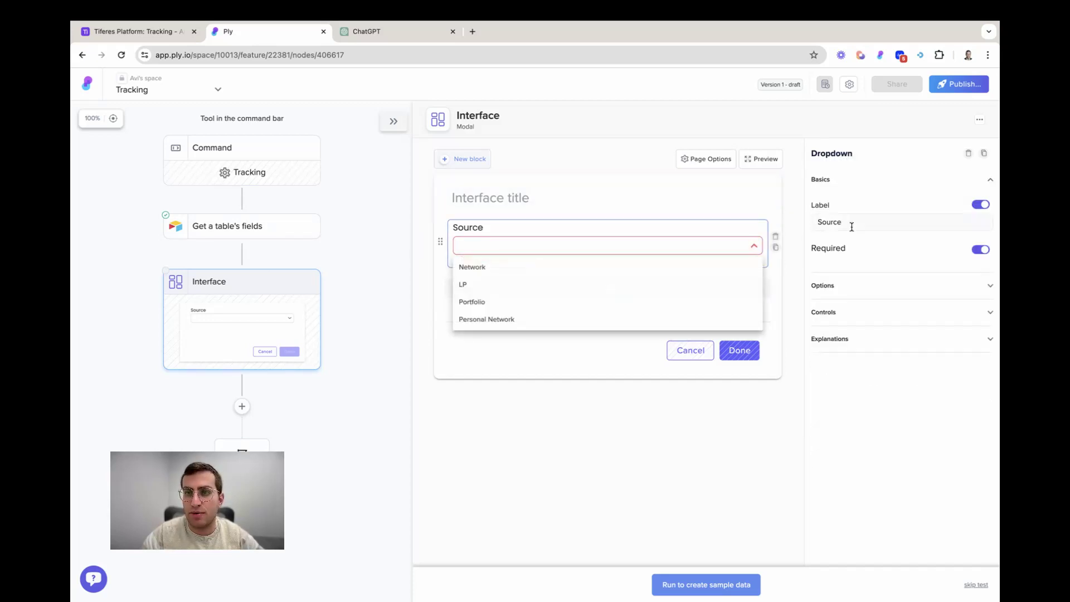
{"action": "left_click", "coordinate": [981, 251]}
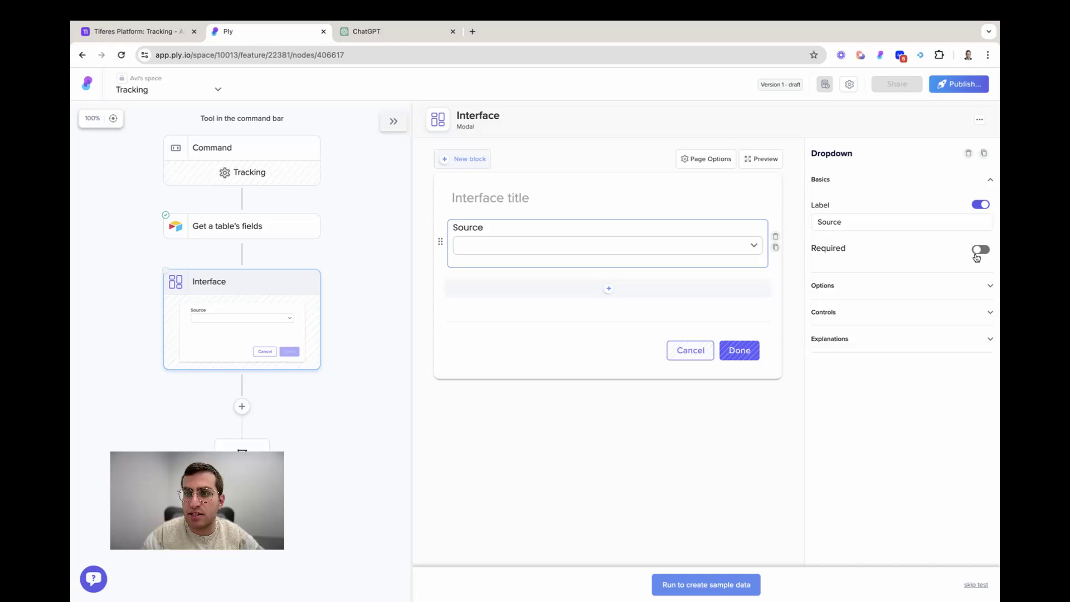
{"action": "left_click", "coordinate": [867, 285]}
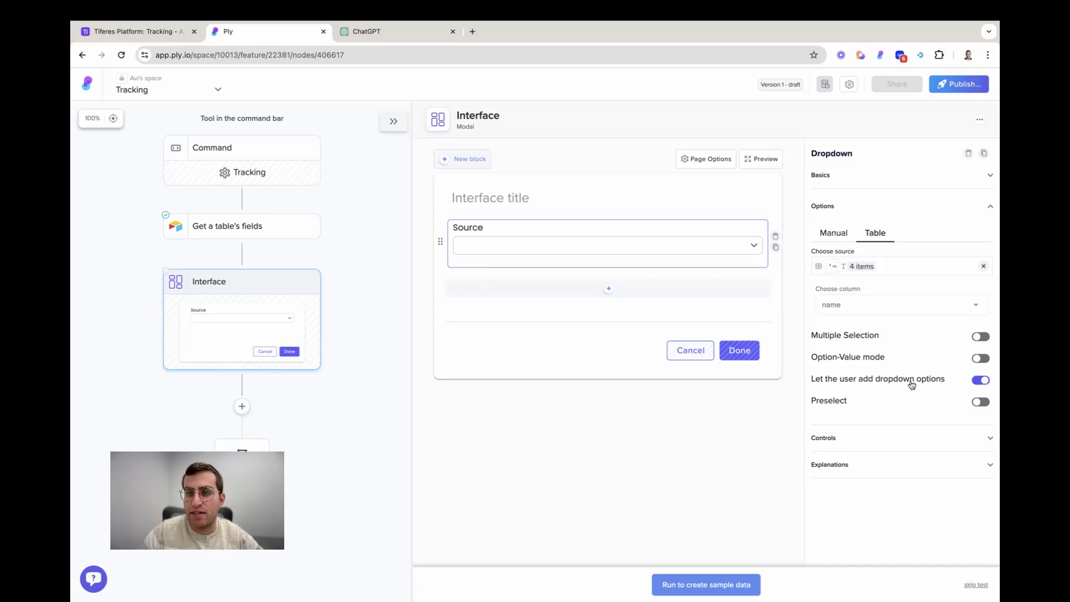
{"action": "left_click", "coordinate": [867, 440]}
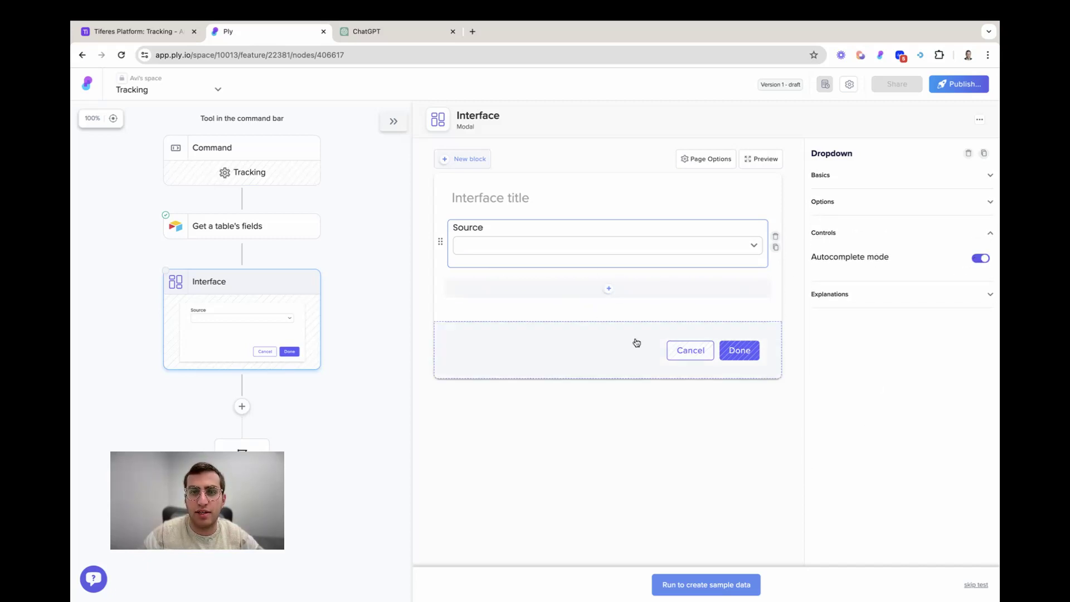
Add a second Dropdown block below Source, label it Category and make it required
{"action": "left_click", "coordinate": [606, 288]}
{"action": "scroll", "coordinate": [573, 376], "scroll_direction": "down", "scroll_amount": 5}
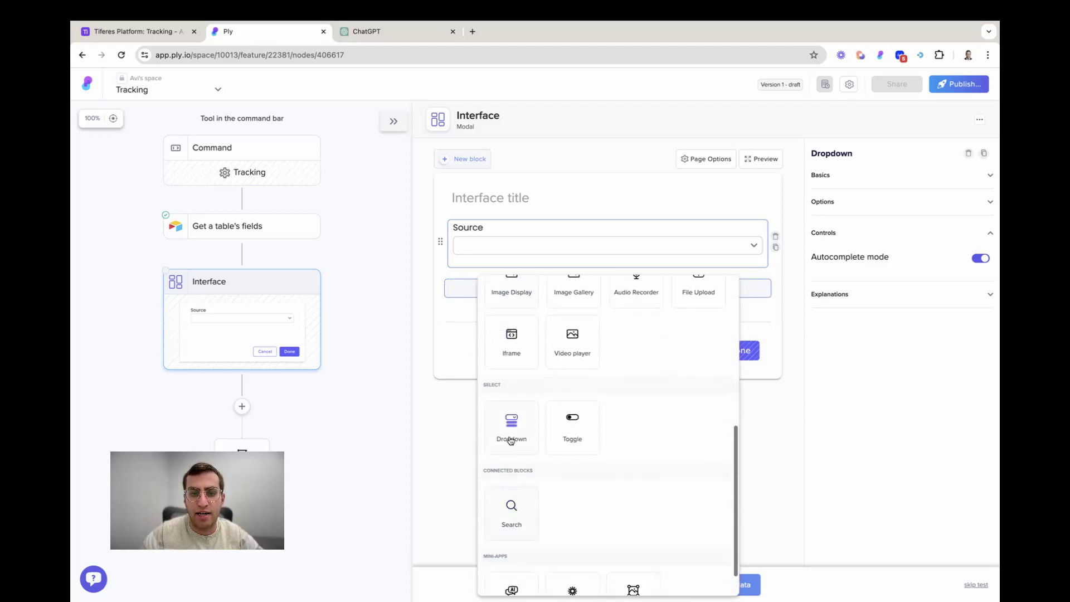
{"action": "left_click", "coordinate": [509, 440]}
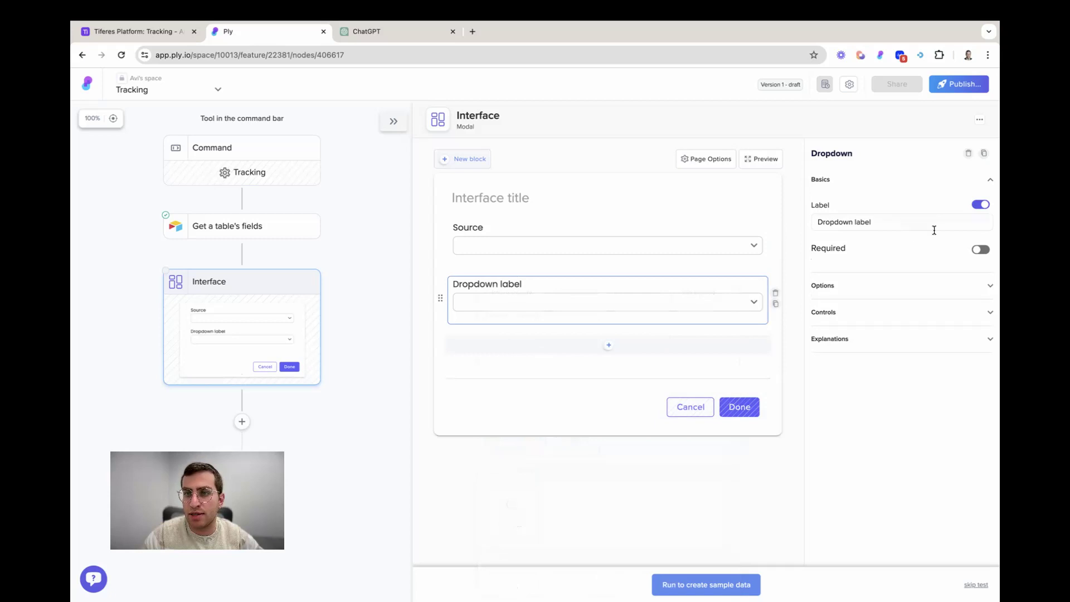
{"action": "triple_click", "coordinate": [853, 223]}
{"action": "type", "text": "Category"}
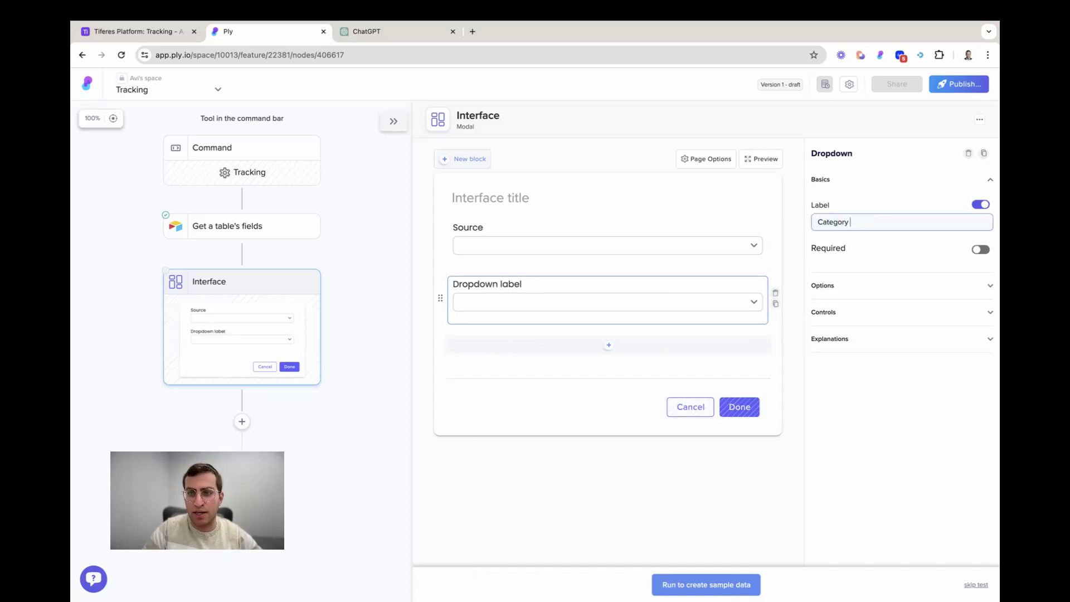
{"action": "left_click", "coordinate": [980, 250]}
Source the Category dropdown's options from the Category choices of "Get a table's fields" and let the user add dropdown options
{"action": "left_click", "coordinate": [902, 285]}
{"action": "left_click", "coordinate": [868, 239]}
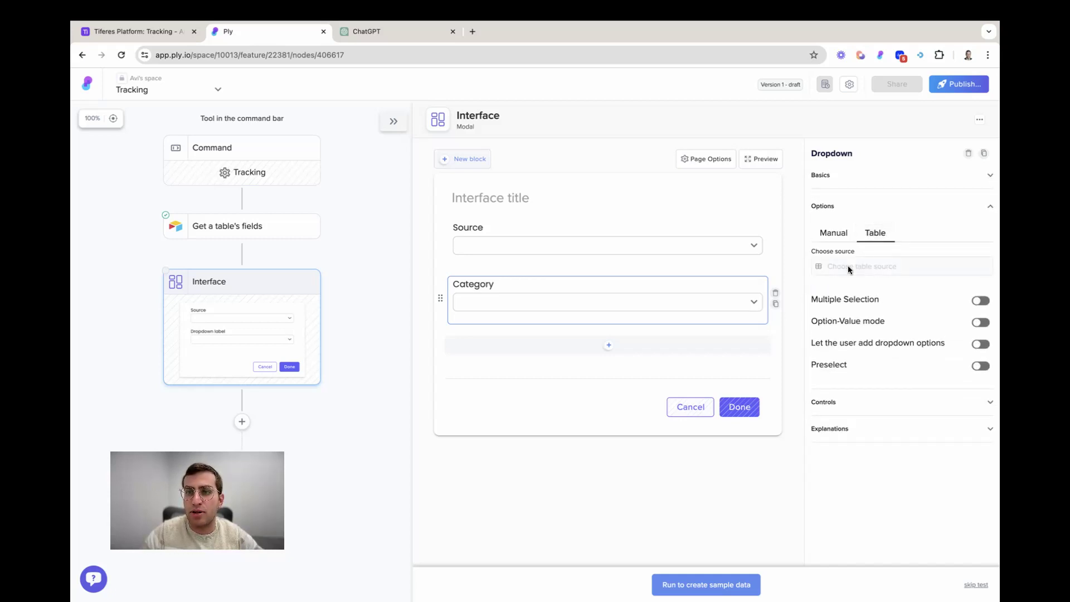
{"action": "left_click", "coordinate": [848, 265]}
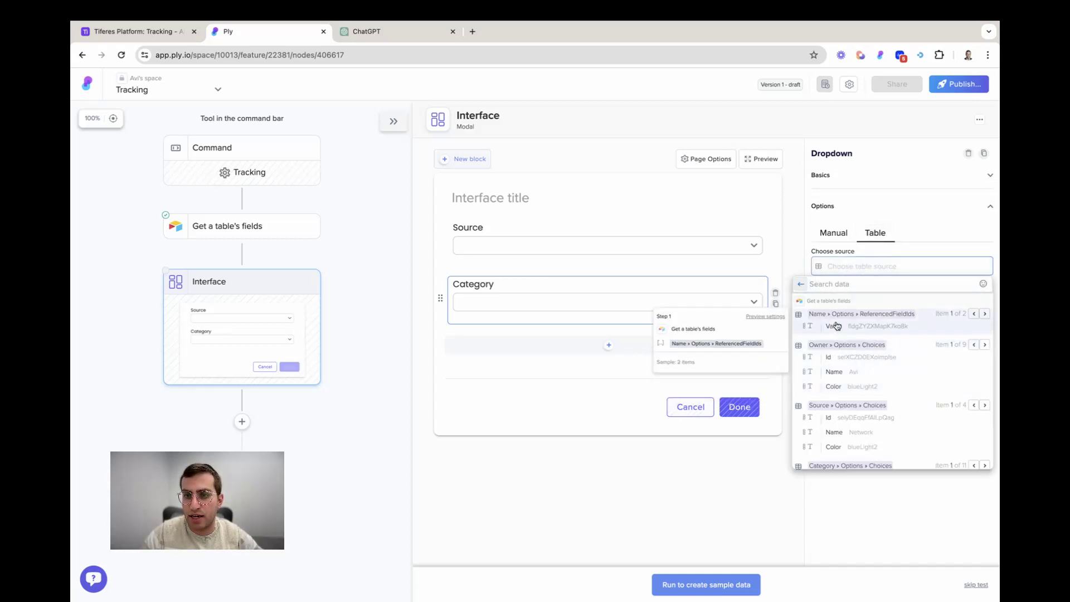
{"action": "scroll", "coordinate": [847, 435], "scroll_direction": "down", "scroll_amount": 2}
{"action": "left_click", "coordinate": [847, 434]}
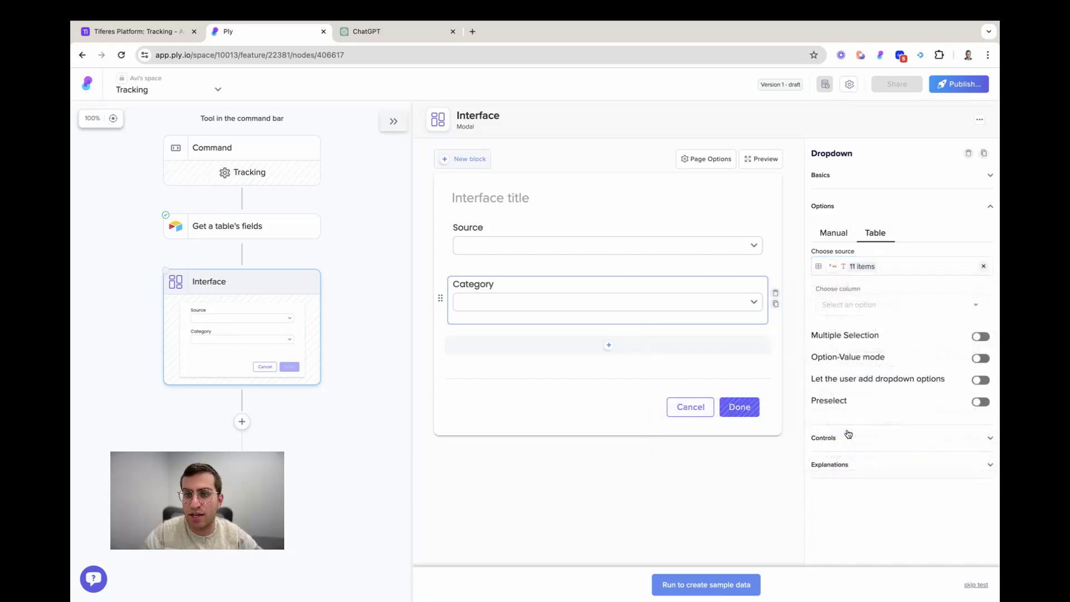
{"action": "left_click", "coordinate": [976, 381]}
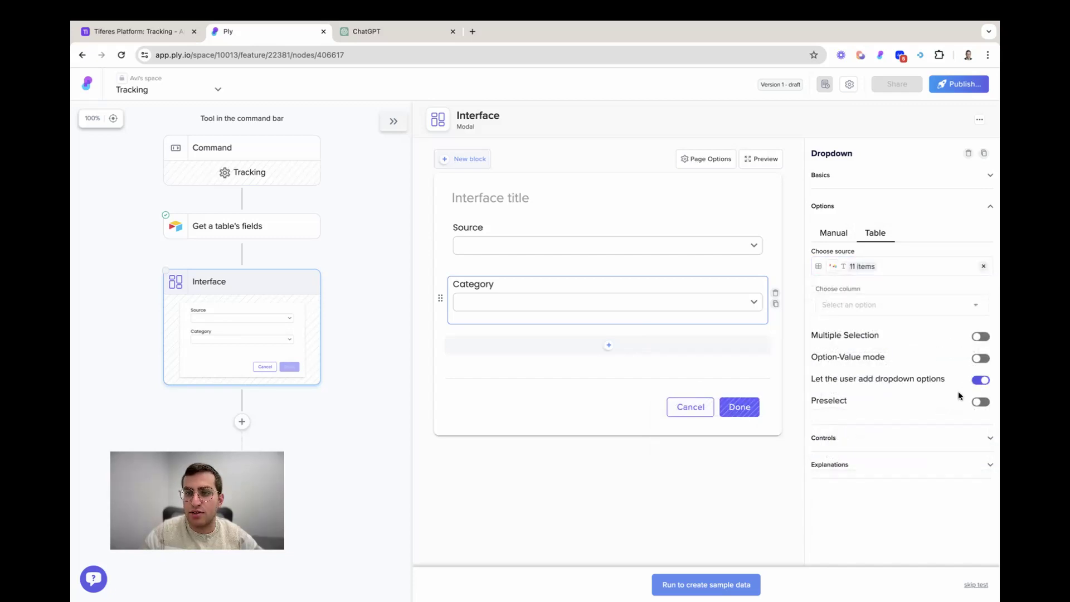
{"action": "left_click", "coordinate": [906, 440]}
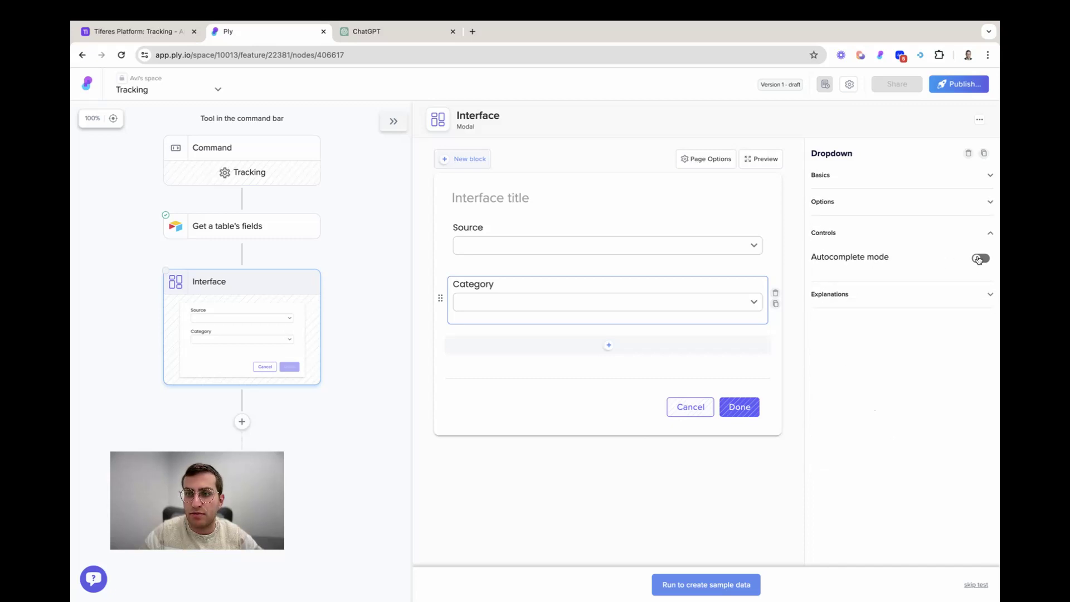
{"action": "left_click", "coordinate": [876, 202]}
{"action": "left_click", "coordinate": [868, 177]}
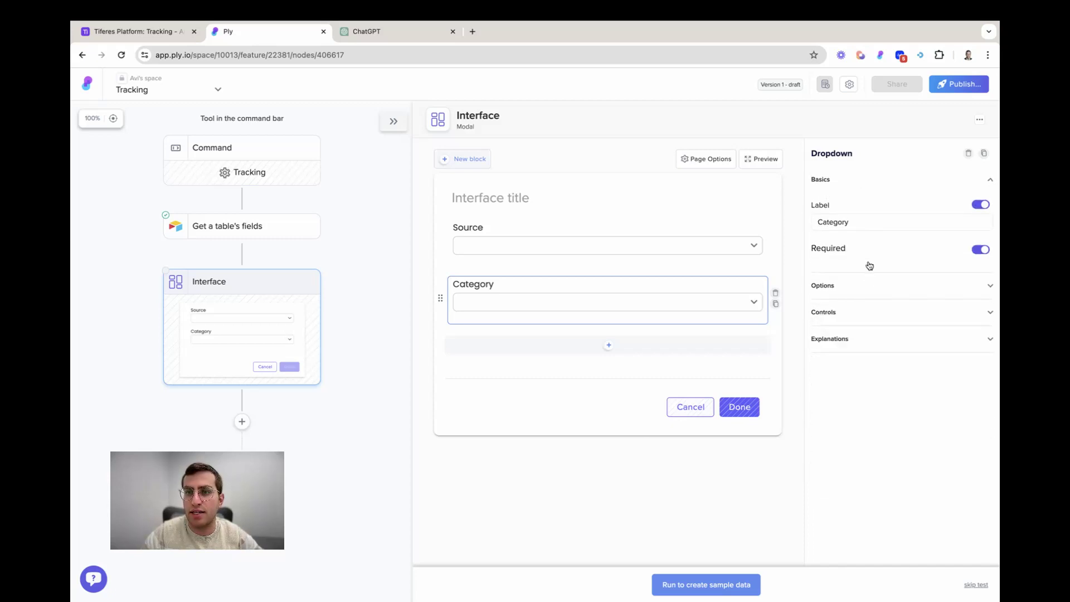
Add a third Dropdown block below Category, make it required and label it Owner
{"action": "left_click", "coordinate": [609, 348]}
{"action": "scroll", "coordinate": [552, 463], "scroll_direction": "down", "scroll_amount": 5}
{"action": "scroll", "coordinate": [547, 472], "scroll_direction": "down", "scroll_amount": 5}
{"action": "left_click", "coordinate": [504, 420]}
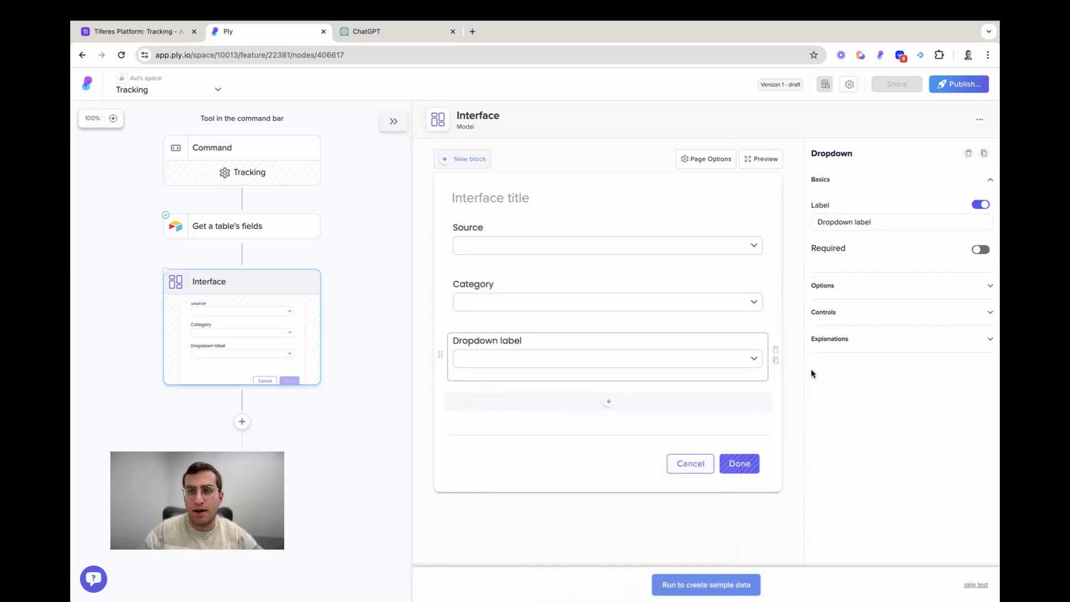
{"action": "left_click", "coordinate": [981, 250]}
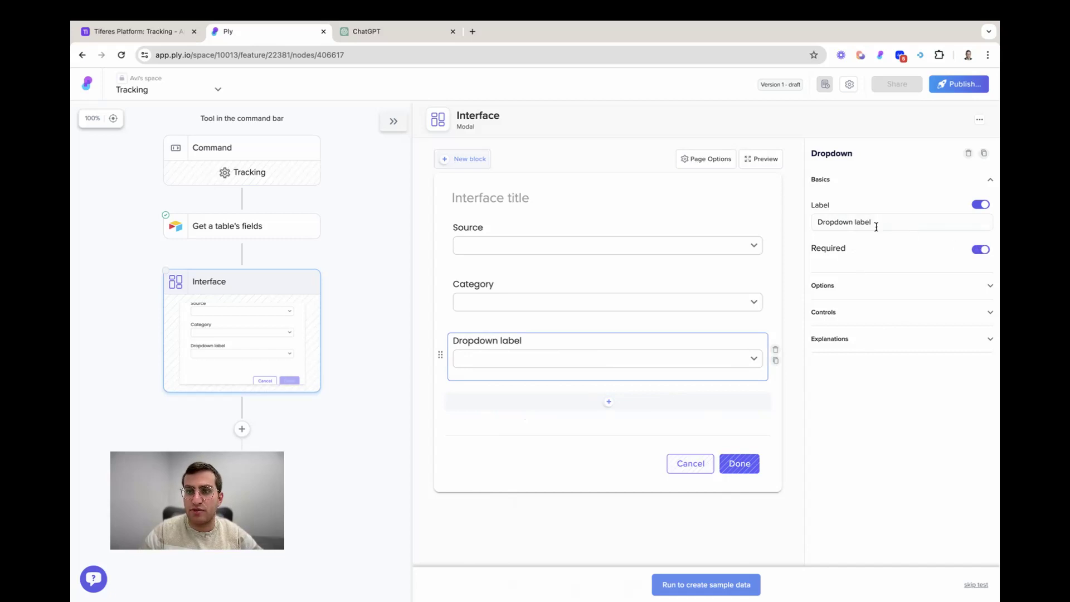
{"action": "double_click", "coordinate": [850, 220]}
{"action": "key", "text": "super+a"}
{"action": "type", "text": "Owner"}
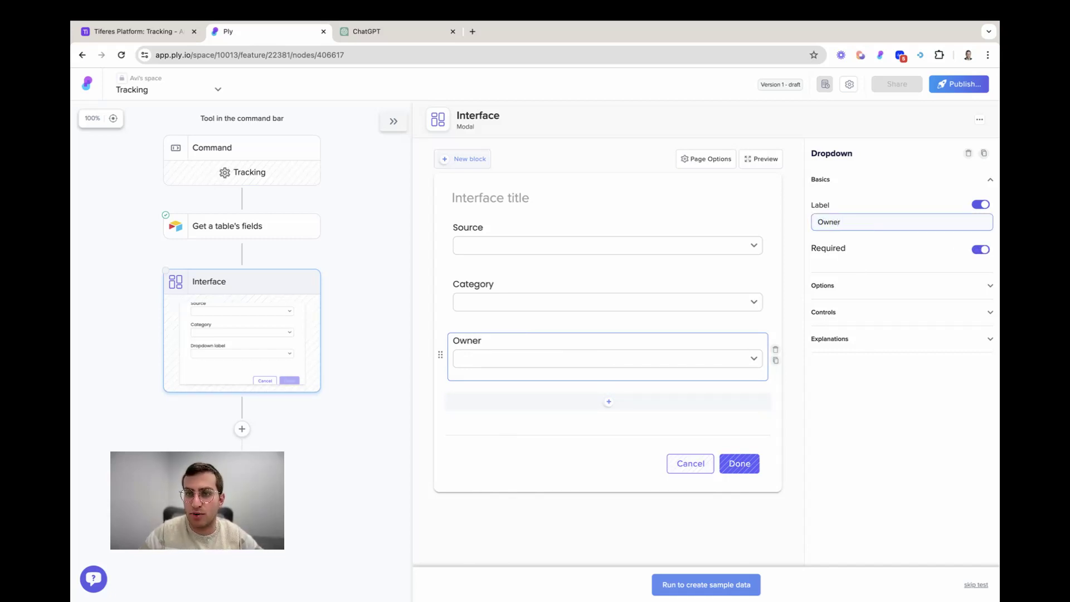
Fill the Owner dropdown's options from the Owner choices of "Get a table's fields", using the name column
{"action": "left_click", "coordinate": [888, 286]}
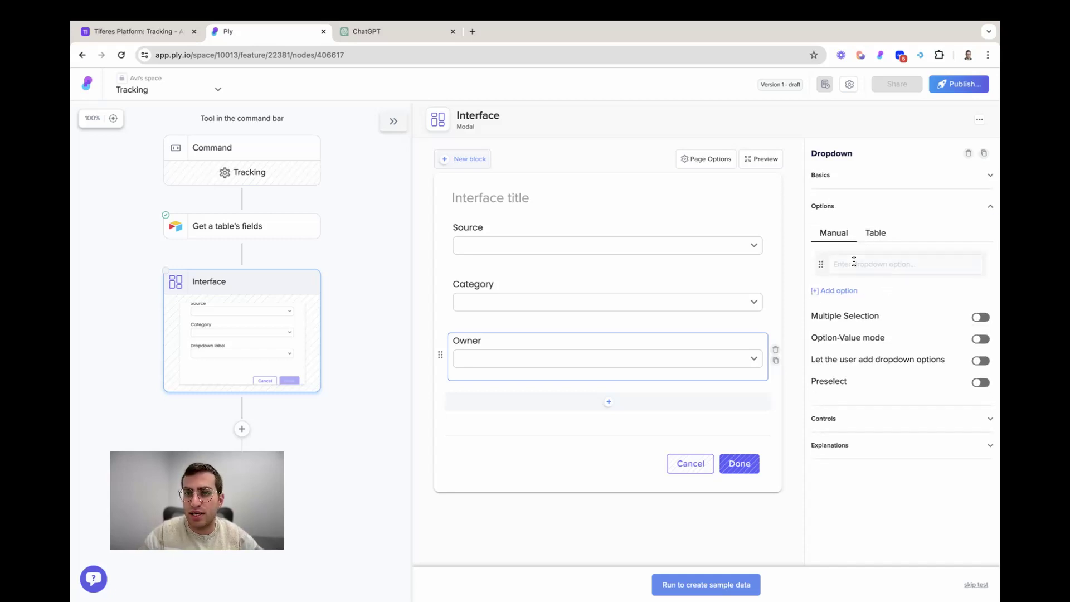
{"action": "left_click", "coordinate": [872, 234]}
{"action": "left_click", "coordinate": [861, 264]}
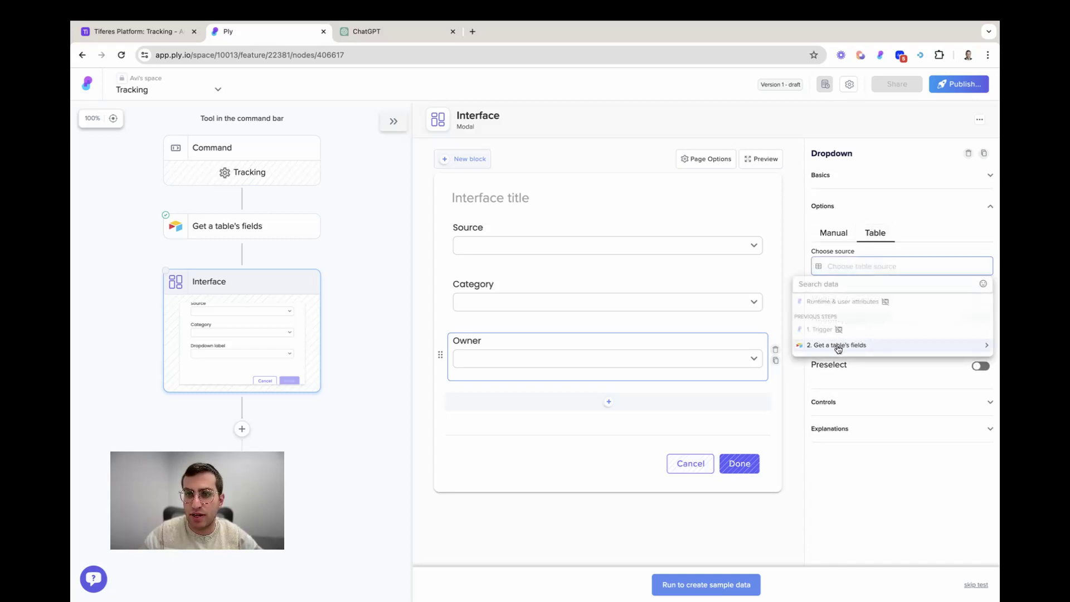
{"action": "left_click", "coordinate": [861, 365]}
{"action": "left_click", "coordinate": [861, 309]}
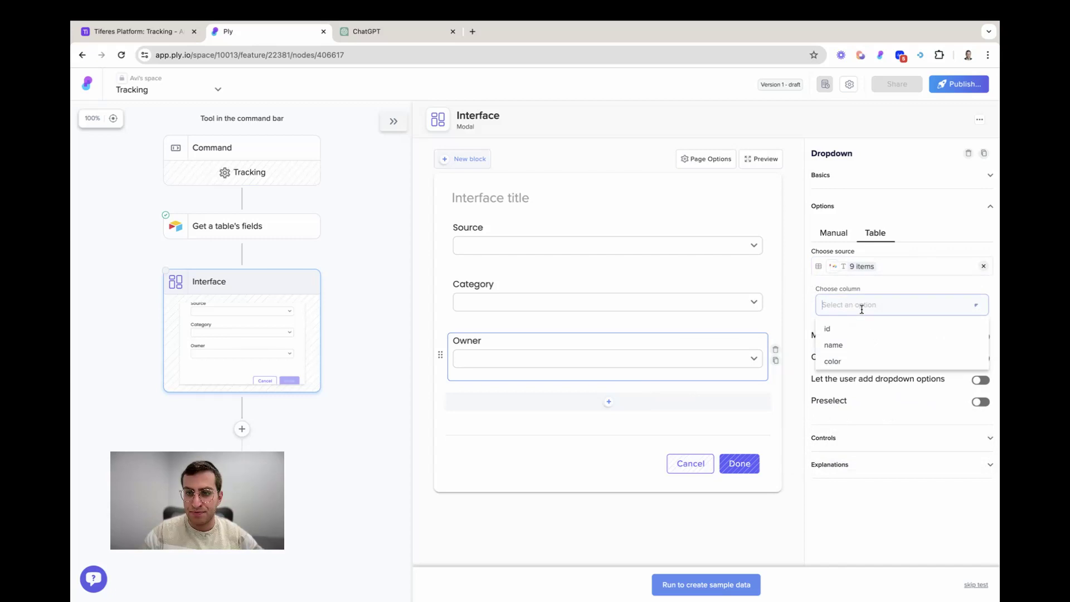
{"action": "left_click", "coordinate": [857, 345]}
Use the name column for the Category dropdown's options and check its option list
{"action": "left_click", "coordinate": [576, 303]}
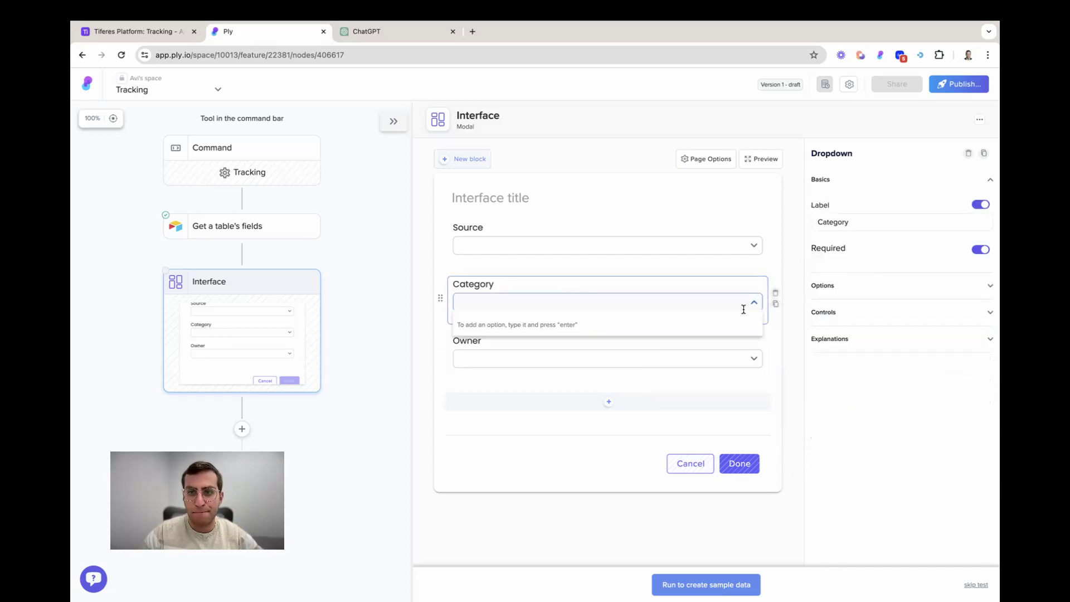
{"action": "left_click", "coordinate": [851, 288]}
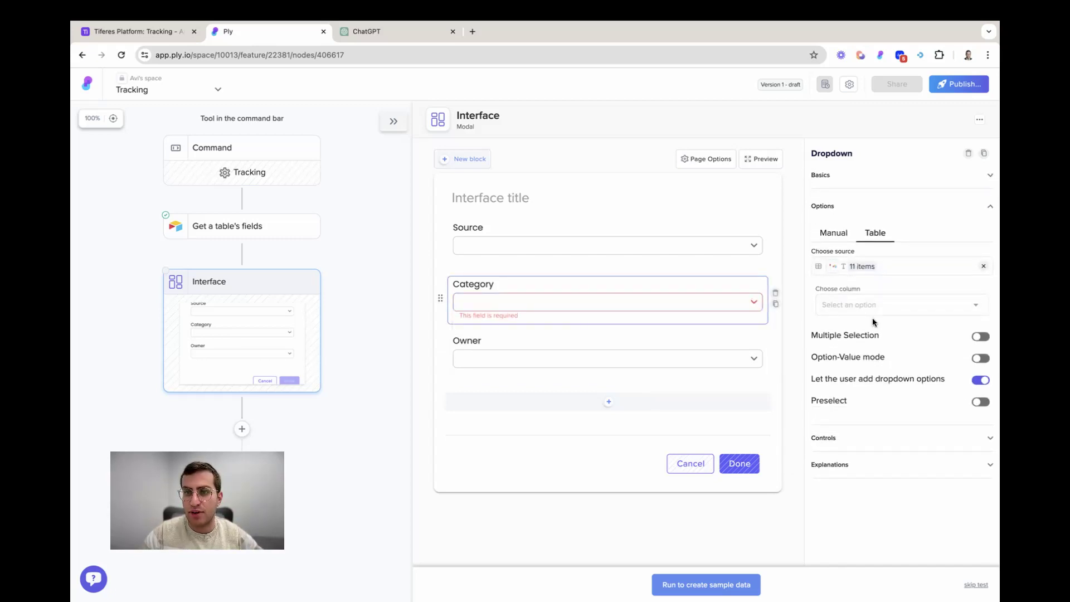
{"action": "left_click", "coordinate": [847, 304]}
{"action": "left_click", "coordinate": [855, 342]}
{"action": "left_click", "coordinate": [503, 301]}
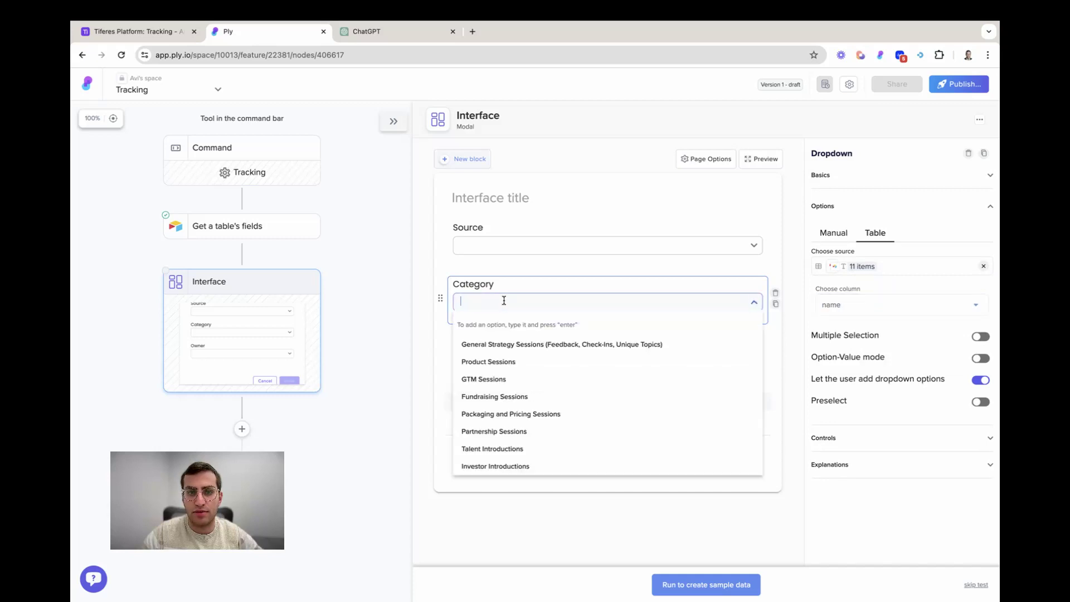
{"action": "left_click", "coordinate": [436, 362]}
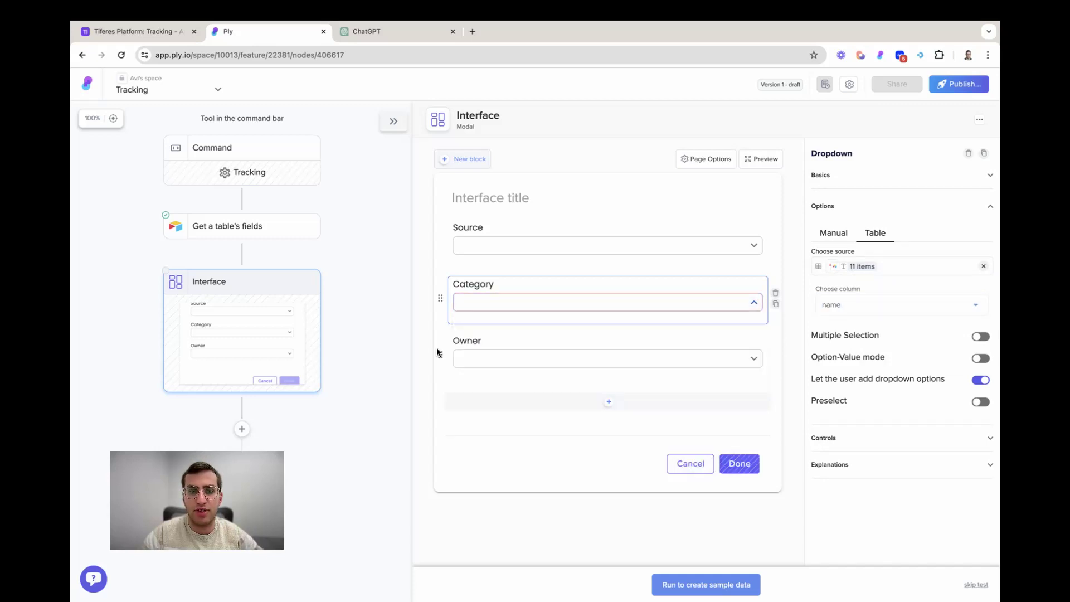
Let the user add options to the Owner dropdown and preselect the space owner's name, reviewing its autocomplete control
{"action": "left_click", "coordinate": [501, 358]}
{"action": "left_click", "coordinate": [841, 286]}
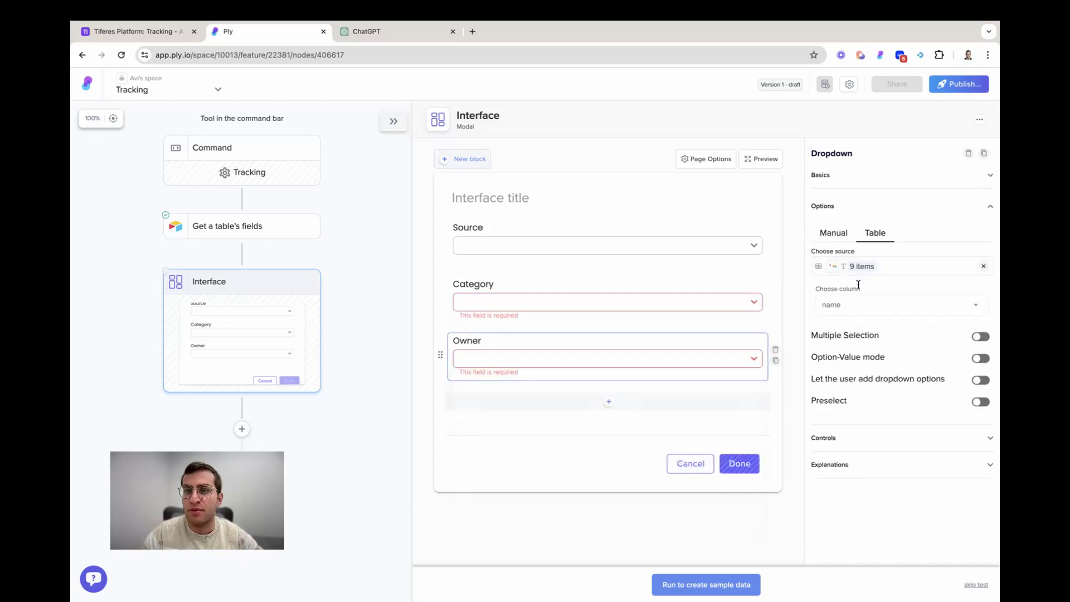
{"action": "left_click", "coordinate": [985, 381]}
{"action": "left_click", "coordinate": [982, 402]}
{"action": "left_click", "coordinate": [962, 432]}
{"action": "left_click", "coordinate": [861, 441]}
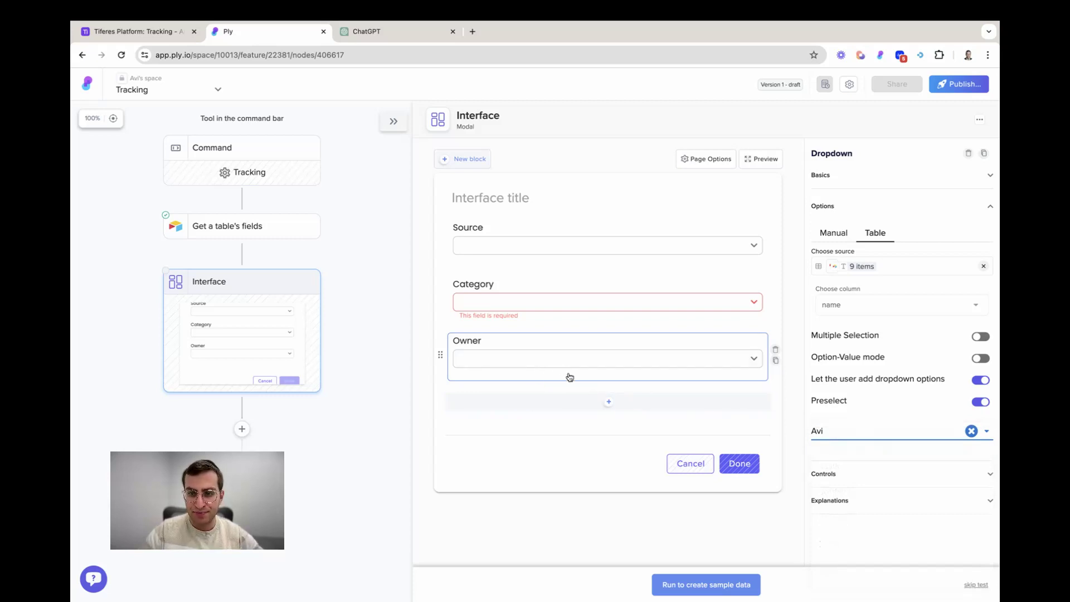
{"action": "left_click", "coordinate": [891, 477]}
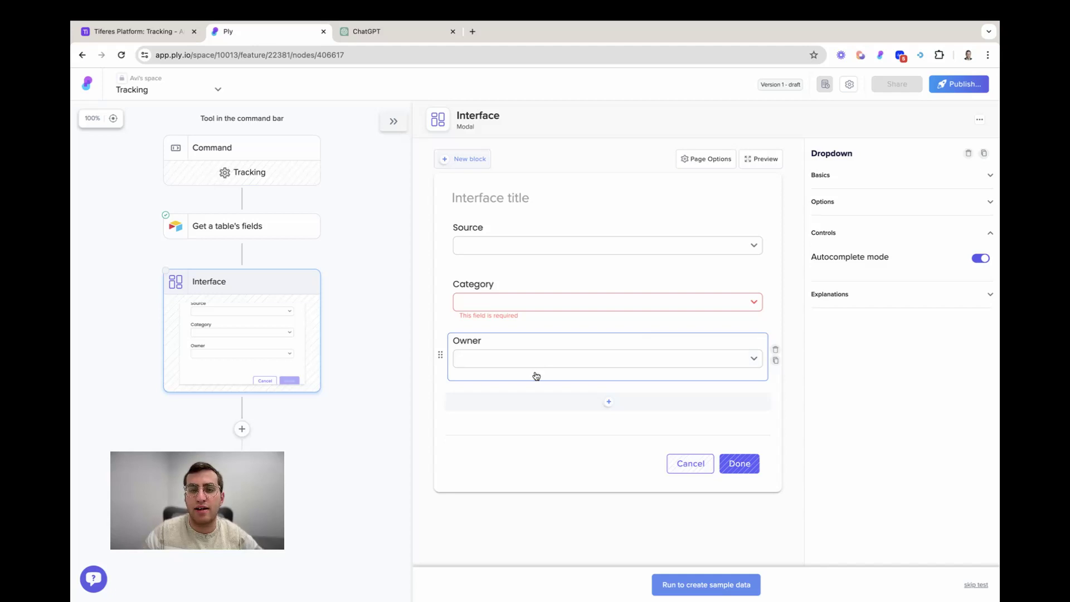
Add a Search block below Owner that searches Airtable items of type Record
{"action": "left_click", "coordinate": [608, 401]}
{"action": "scroll", "coordinate": [578, 441], "scroll_direction": "down", "scroll_amount": 5}
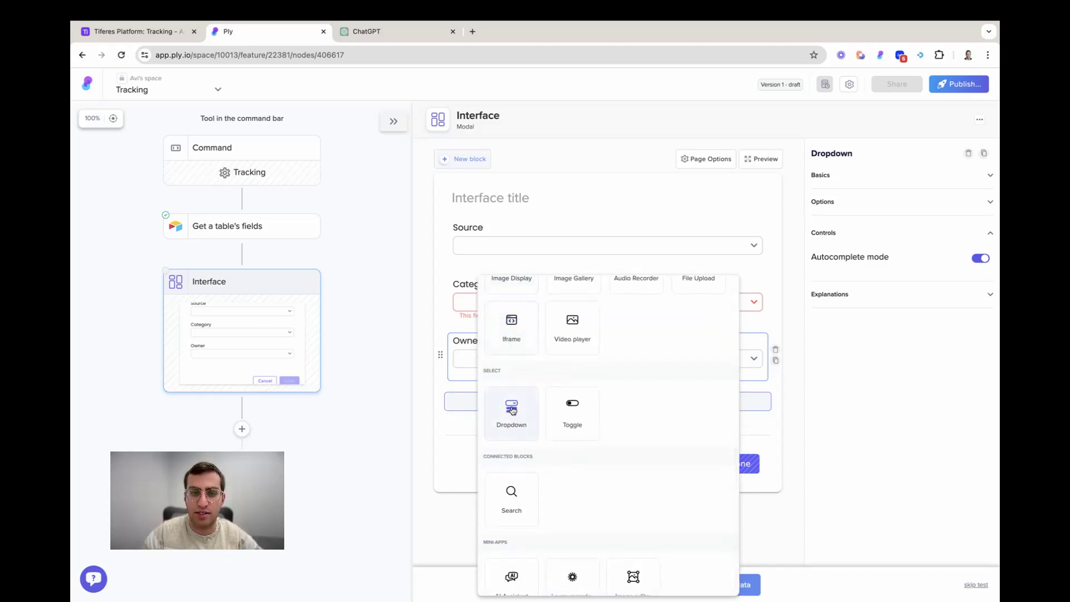
{"action": "scroll", "coordinate": [514, 411], "scroll_direction": "down", "scroll_amount": 1}
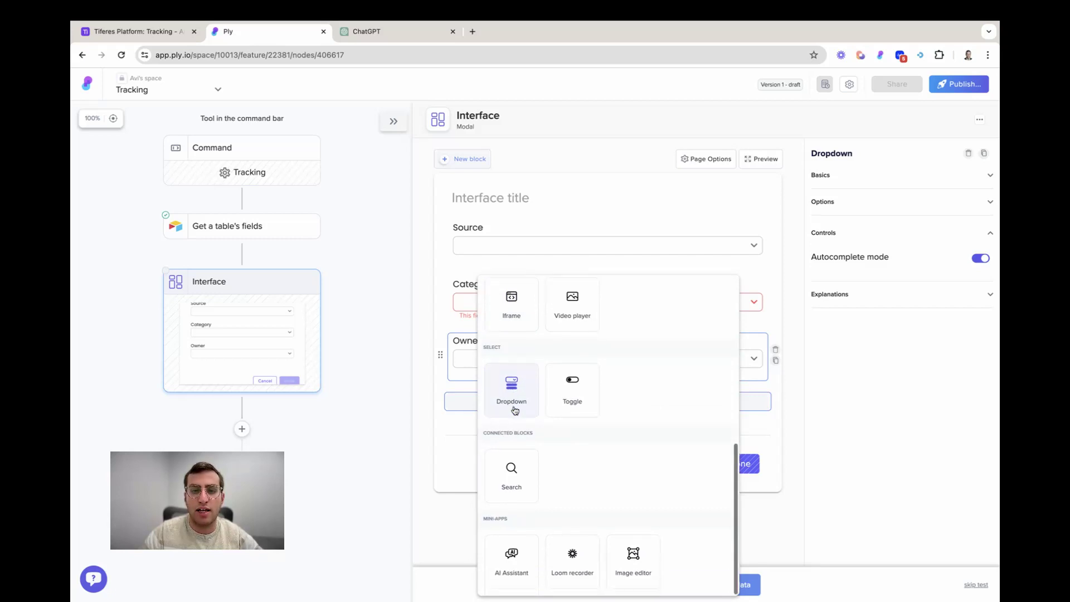
{"action": "left_click", "coordinate": [506, 471]}
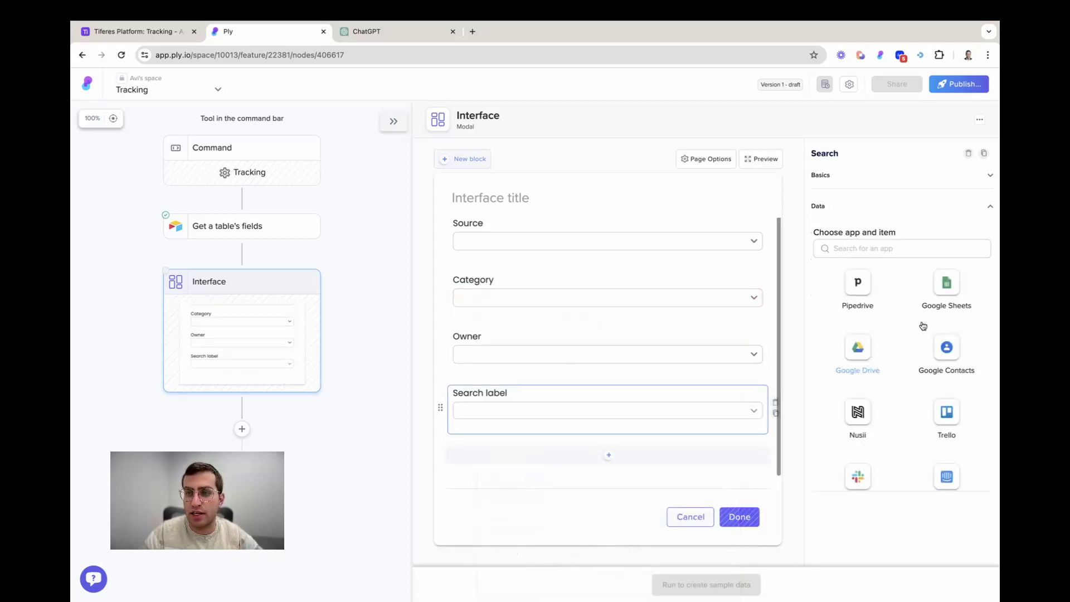
{"action": "scroll", "coordinate": [941, 345], "scroll_direction": "down", "scroll_amount": 5}
{"action": "scroll", "coordinate": [920, 398], "scroll_direction": "down", "scroll_amount": 8}
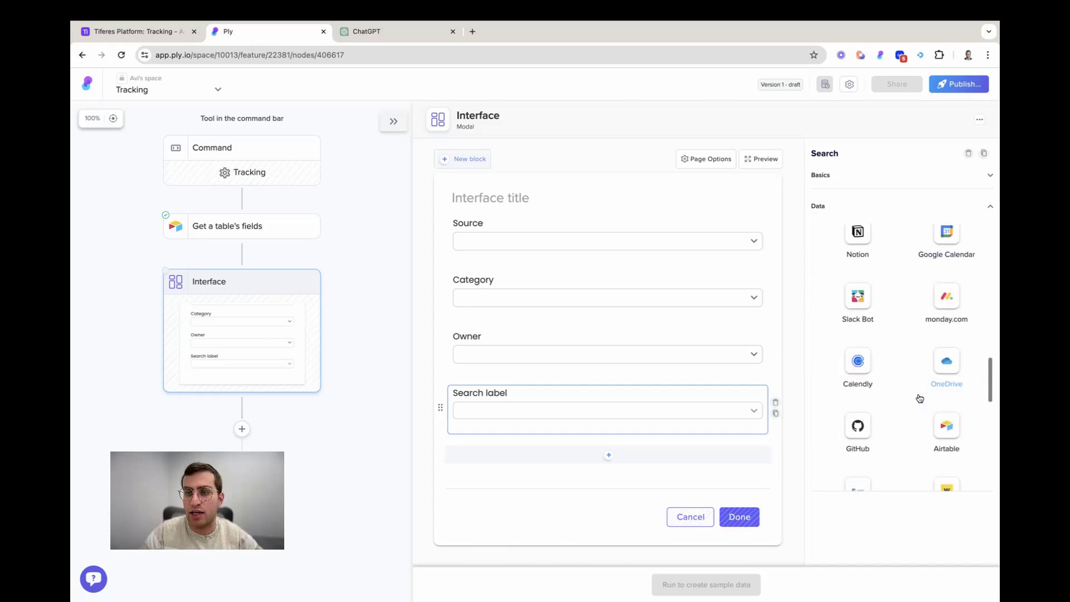
{"action": "left_click", "coordinate": [946, 429]}
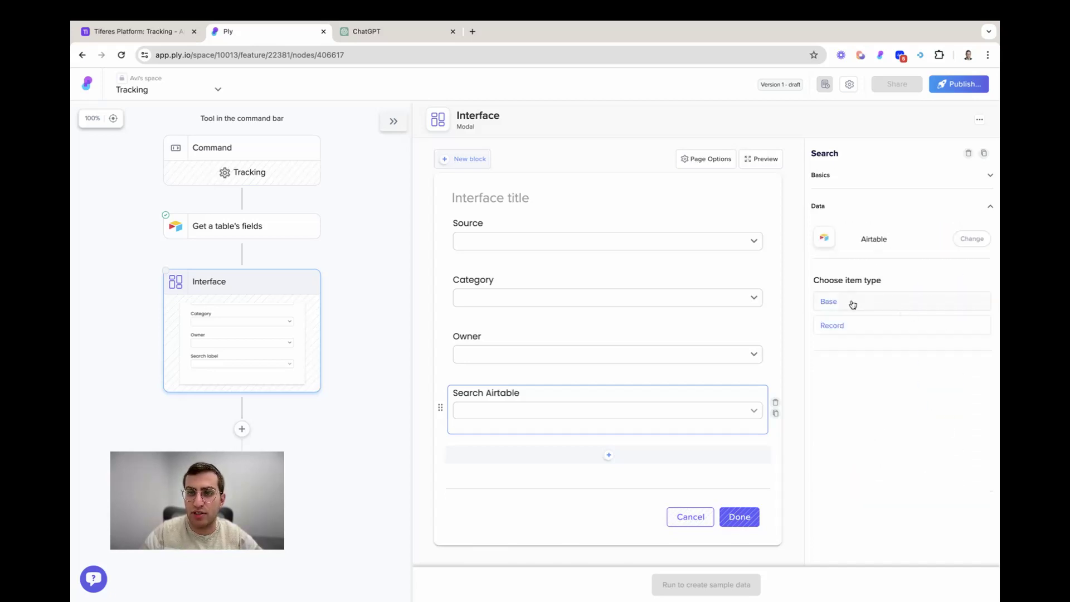
{"action": "left_click", "coordinate": [853, 330]}
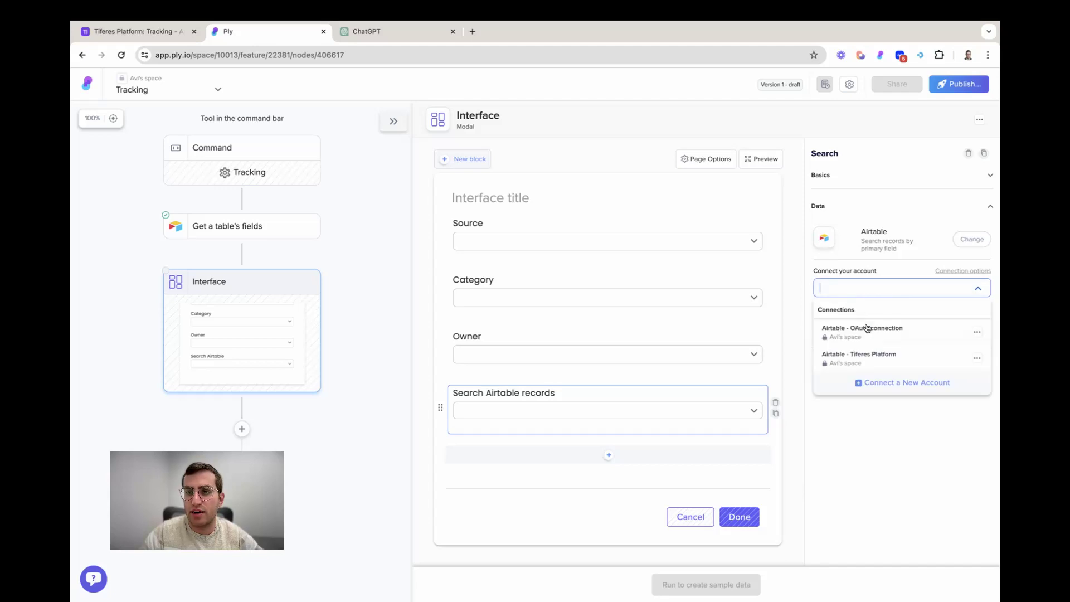
Connect the Search block to the "Airtable - Tiferes Platform" account and set its Base ID to Tiferes Platform
{"action": "left_click", "coordinate": [870, 359]}
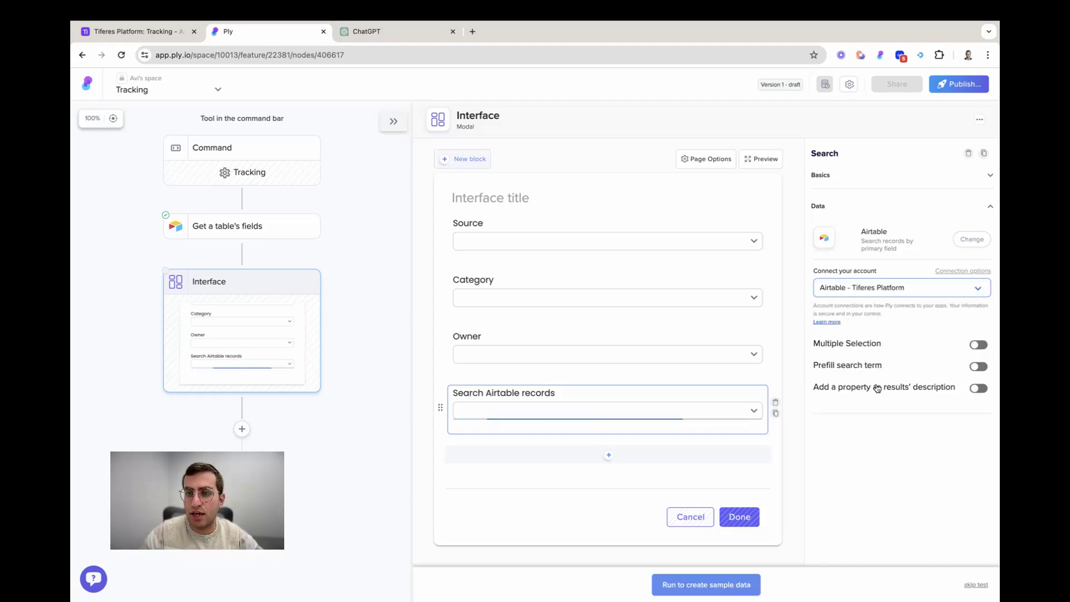
{"action": "scroll", "coordinate": [869, 343], "scroll_direction": "down", "scroll_amount": 1}
{"action": "left_click", "coordinate": [851, 333]}
{"action": "left_click", "coordinate": [841, 375]}
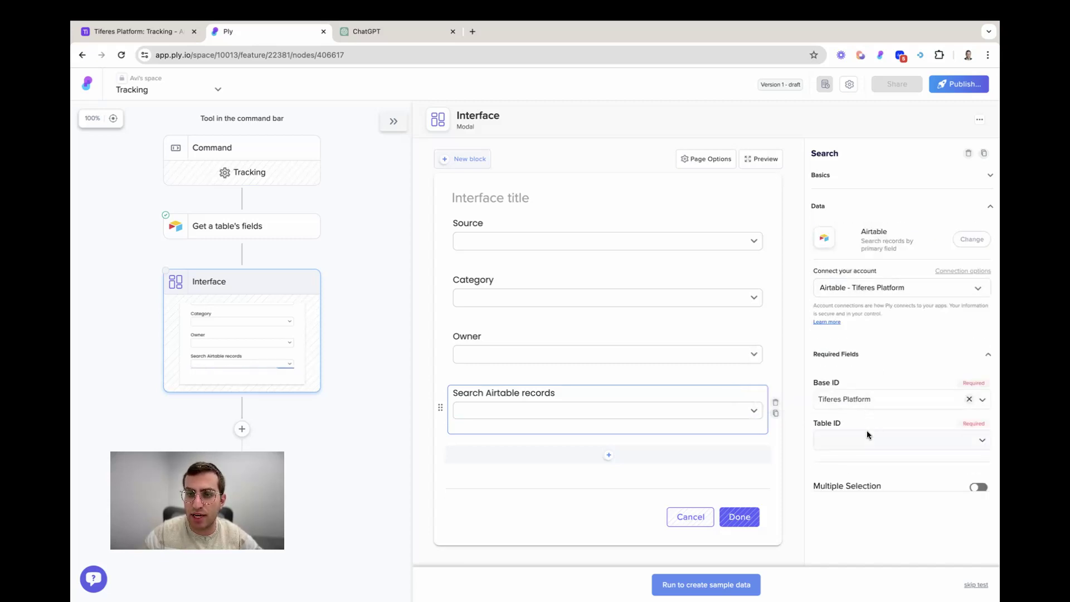
{"action": "left_click", "coordinate": [867, 434]}
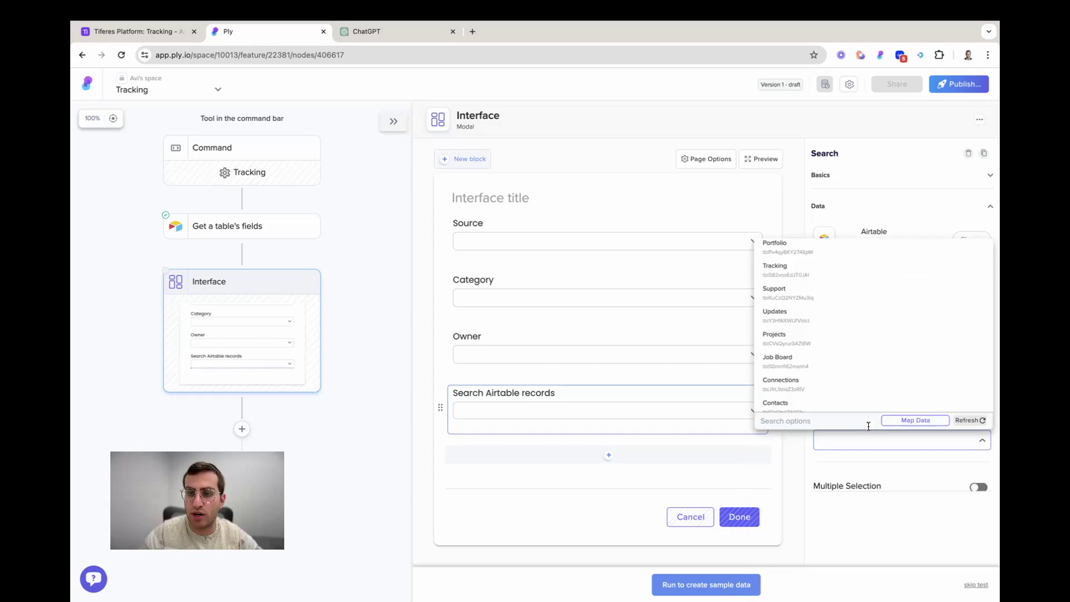
{"action": "left_click", "coordinate": [916, 421]}
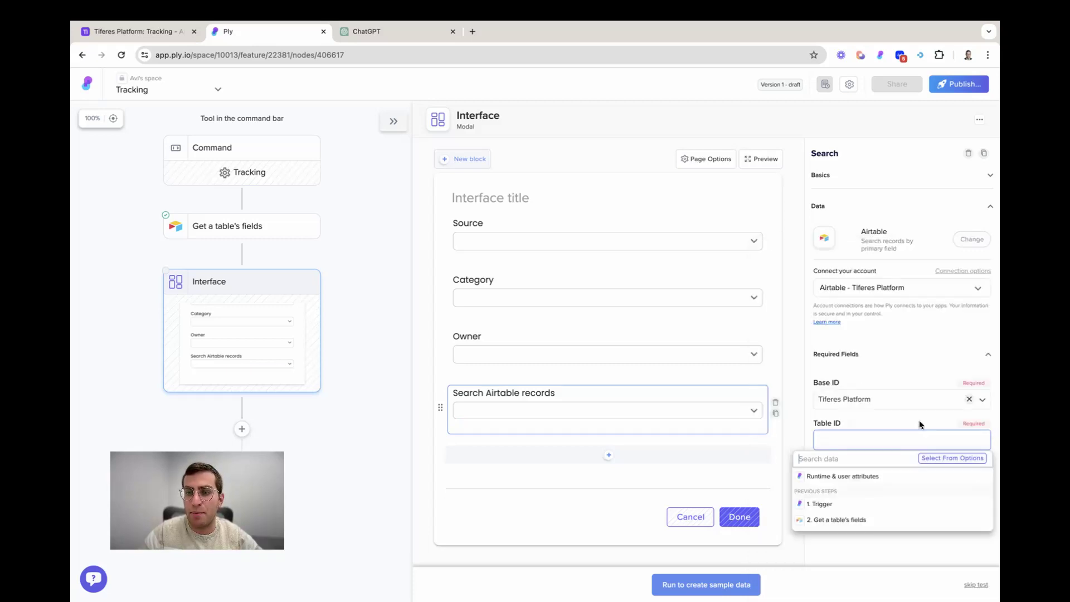
{"action": "left_click", "coordinate": [848, 521]}
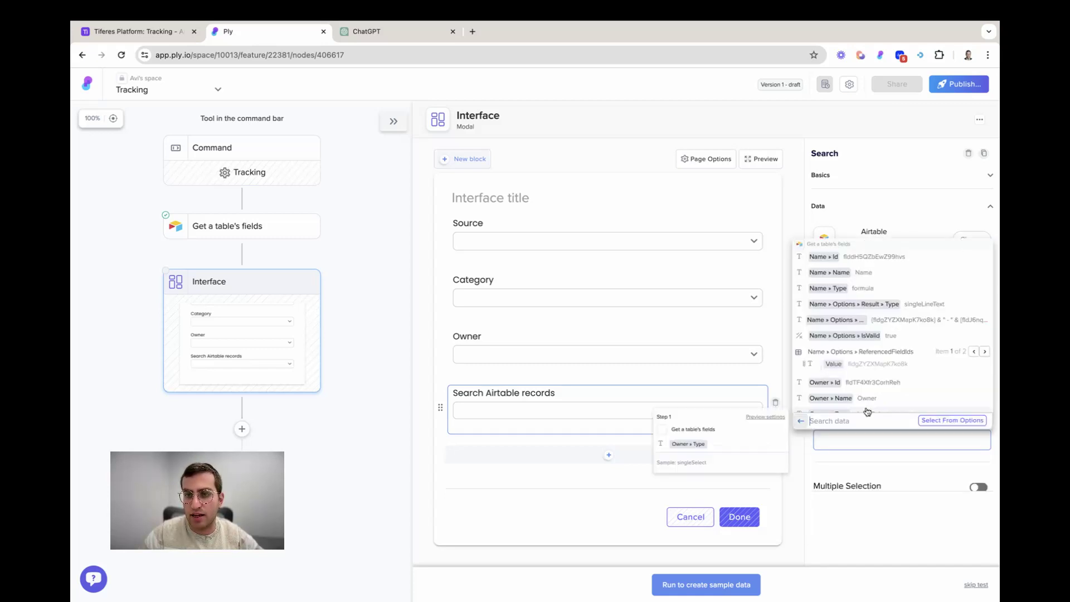
{"action": "scroll", "coordinate": [864, 371], "scroll_direction": "down", "scroll_amount": 3}
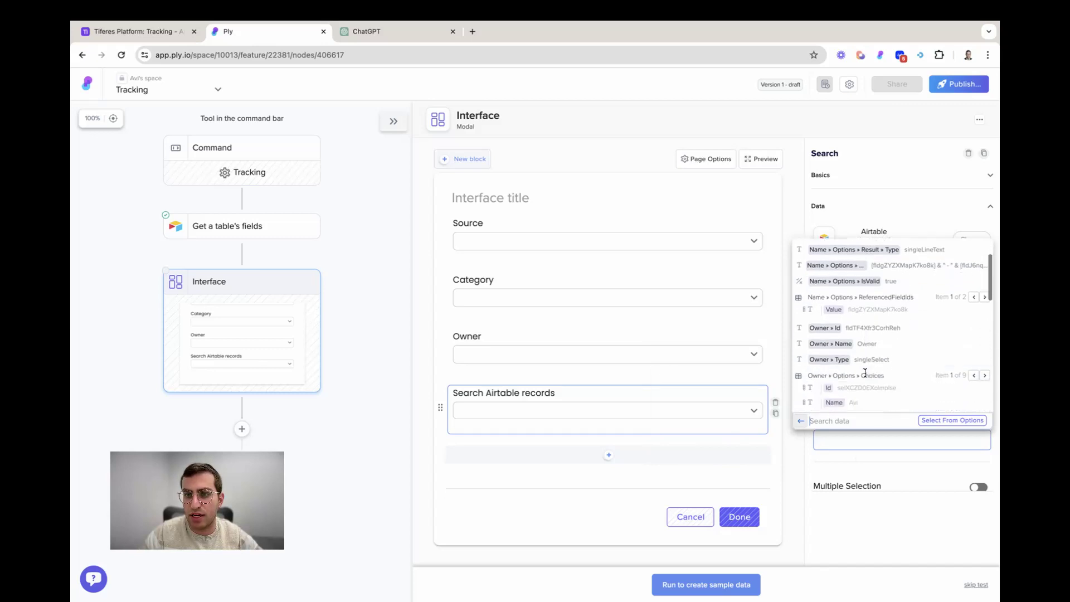
{"action": "scroll", "coordinate": [864, 371], "scroll_direction": "up", "scroll_amount": 3}
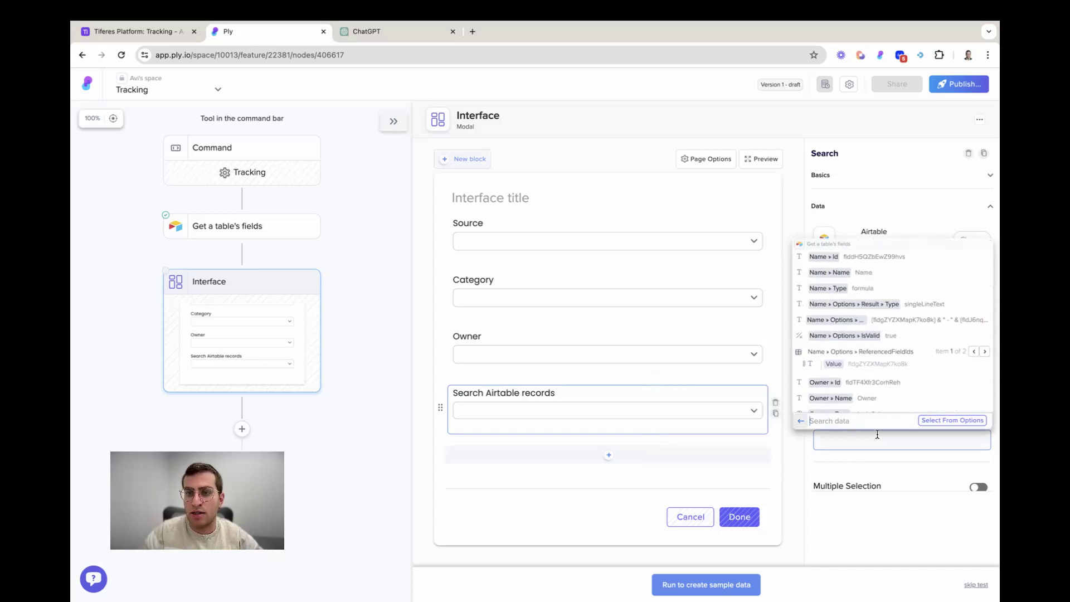
{"action": "left_click", "coordinate": [802, 421]}
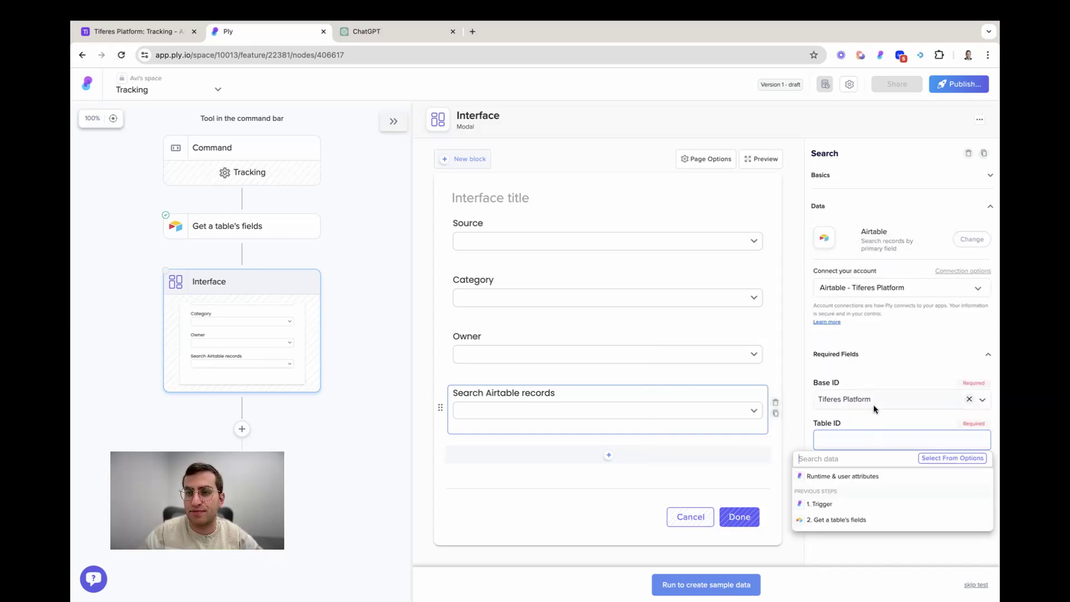
{"action": "left_click", "coordinate": [873, 405]}
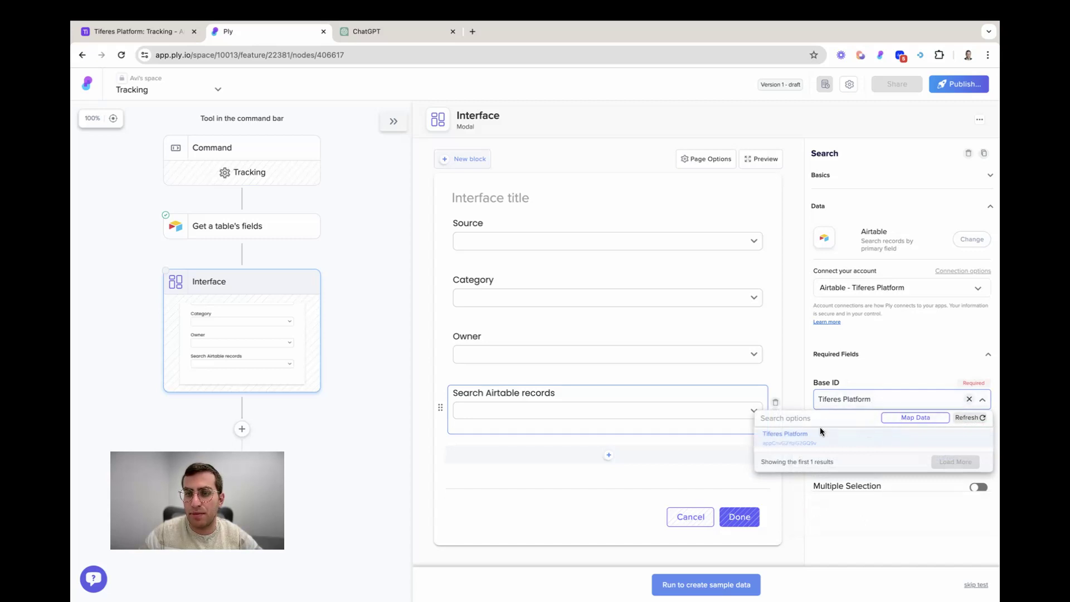
{"action": "left_click", "coordinate": [908, 385]}
{"action": "left_click", "coordinate": [864, 440]}
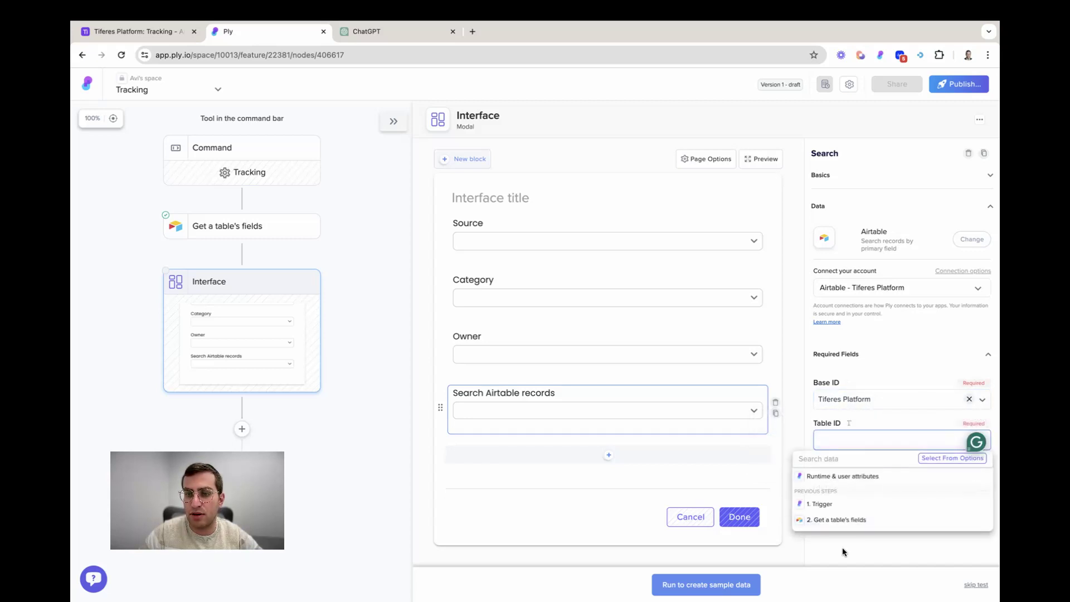
{"action": "left_click", "coordinate": [872, 416]}
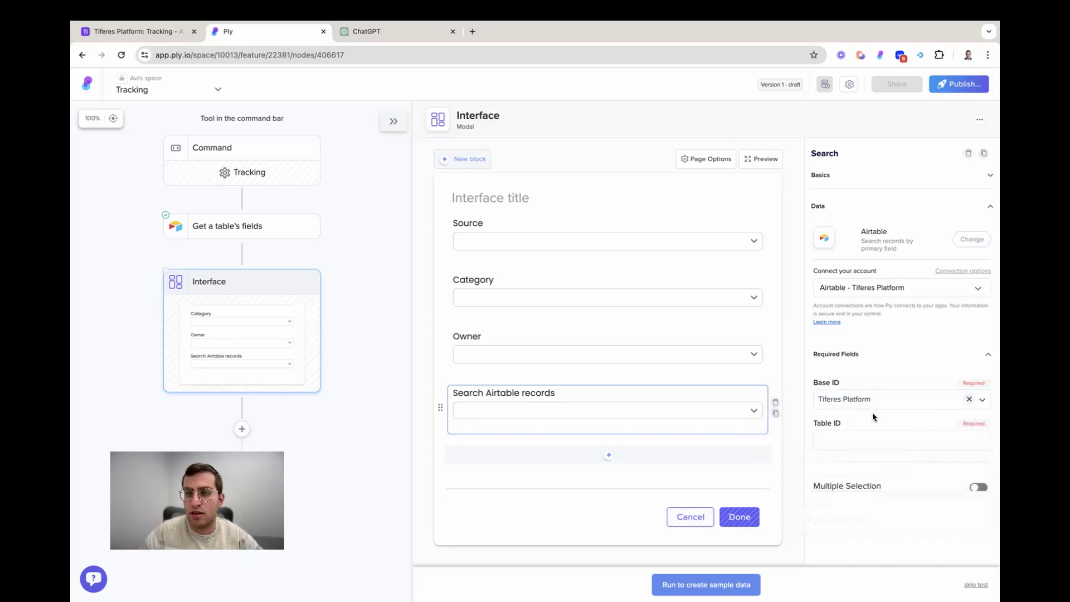
{"action": "scroll", "coordinate": [871, 412], "scroll_direction": "down", "scroll_amount": 2}
{"action": "left_click", "coordinate": [876, 375]}
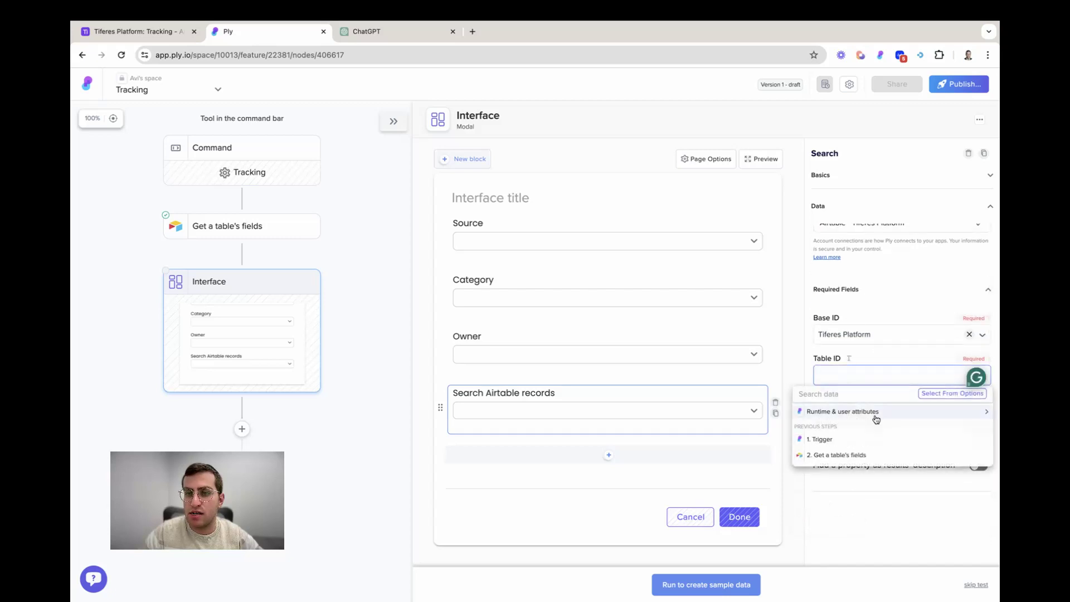
{"action": "left_click", "coordinate": [864, 452]}
{"action": "scroll", "coordinate": [858, 459], "scroll_direction": "down", "scroll_amount": 10}
{"action": "scroll", "coordinate": [861, 463], "scroll_direction": "up", "scroll_amount": 5}
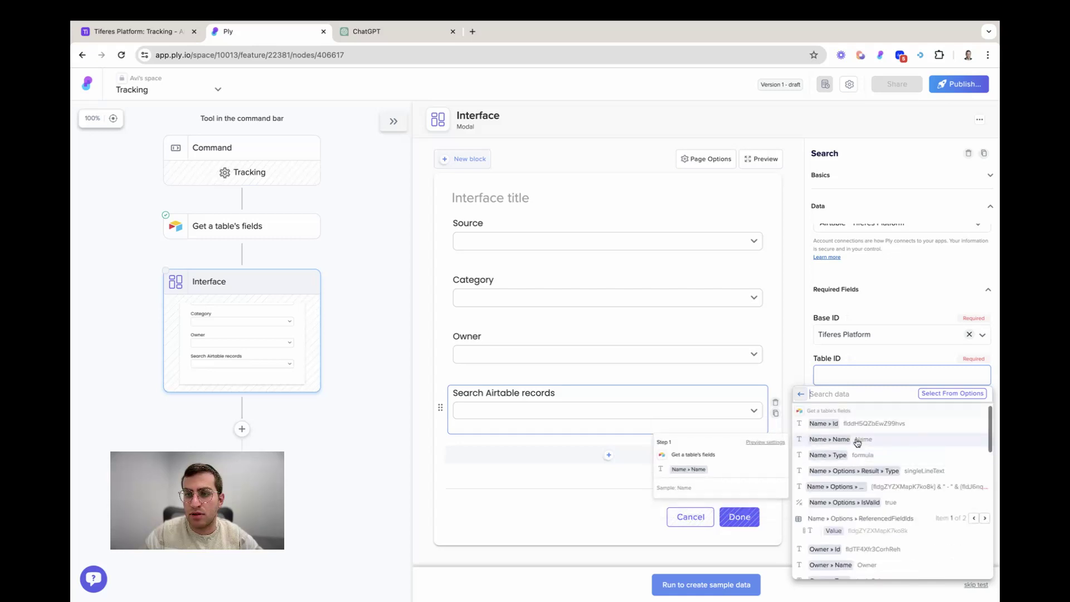
{"action": "left_click", "coordinate": [800, 393]}
{"action": "left_click", "coordinate": [854, 306]}
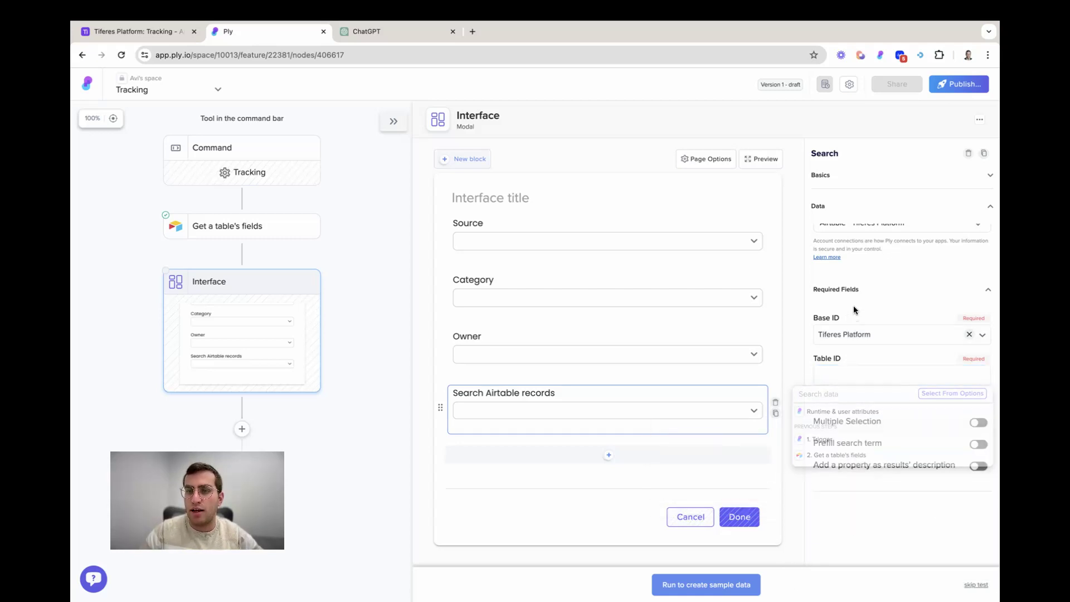
Choose Portfolio from the listed tables as the Search block's Table ID and check the Portfolio table in the Airtable base
{"action": "left_click", "coordinate": [879, 371]}
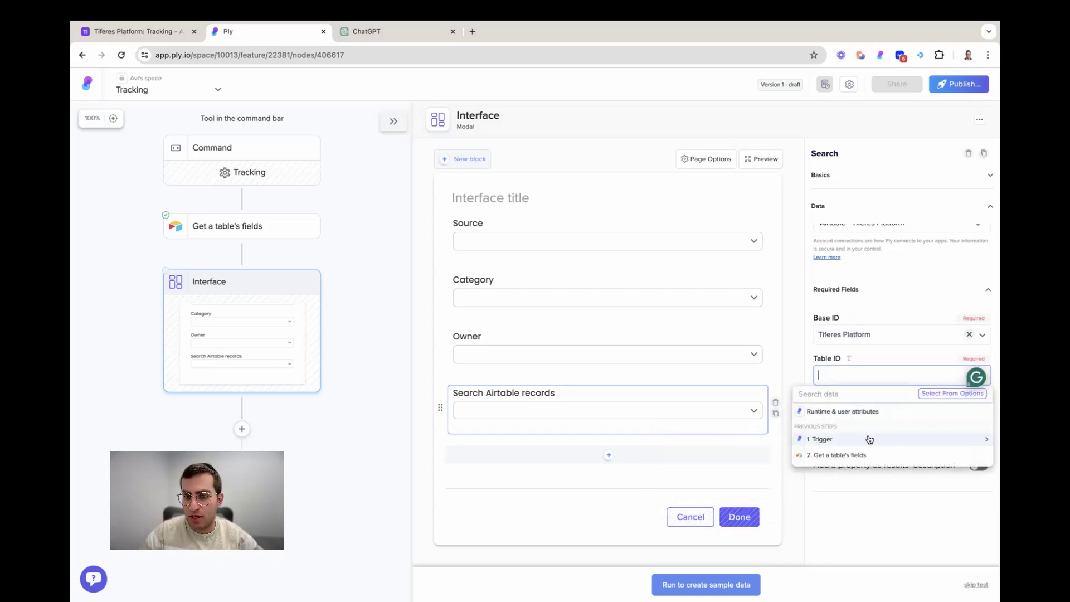
{"action": "left_click", "coordinate": [934, 394]}
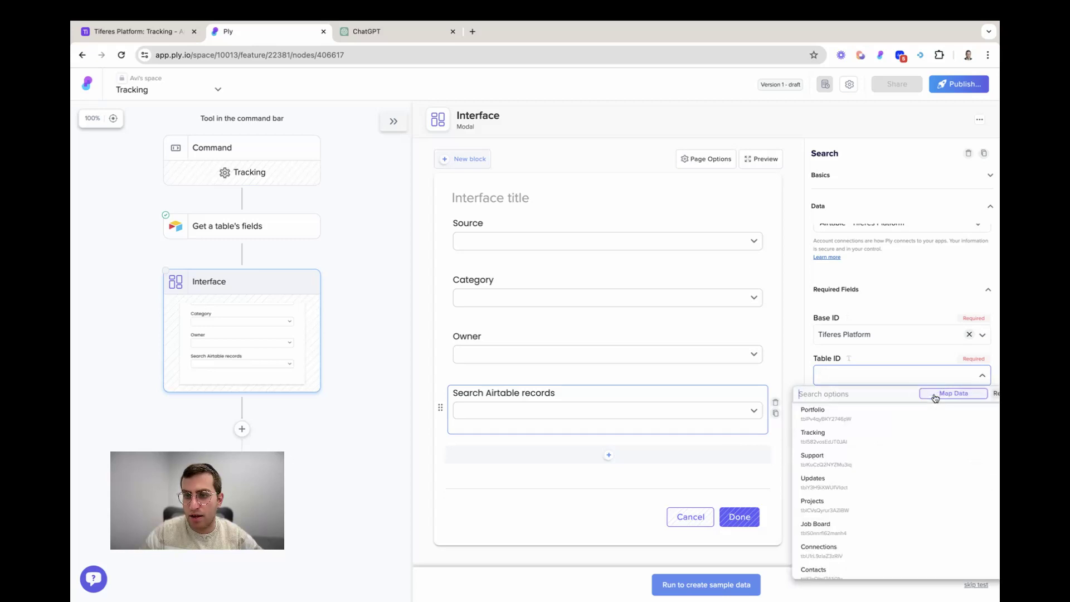
{"action": "left_click", "coordinate": [828, 413]}
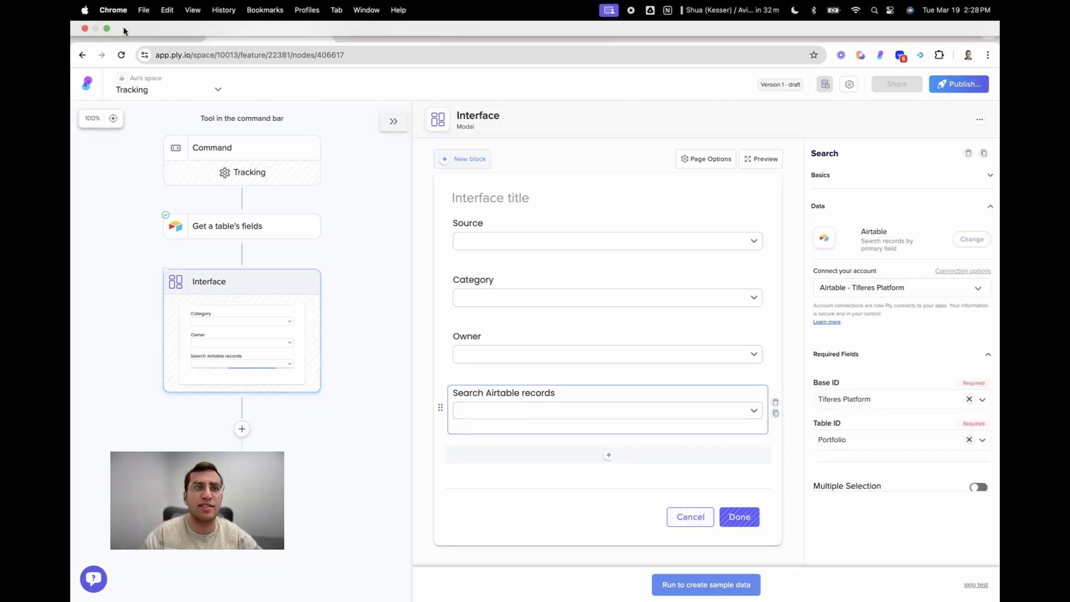
{"action": "left_click", "coordinate": [141, 36]}
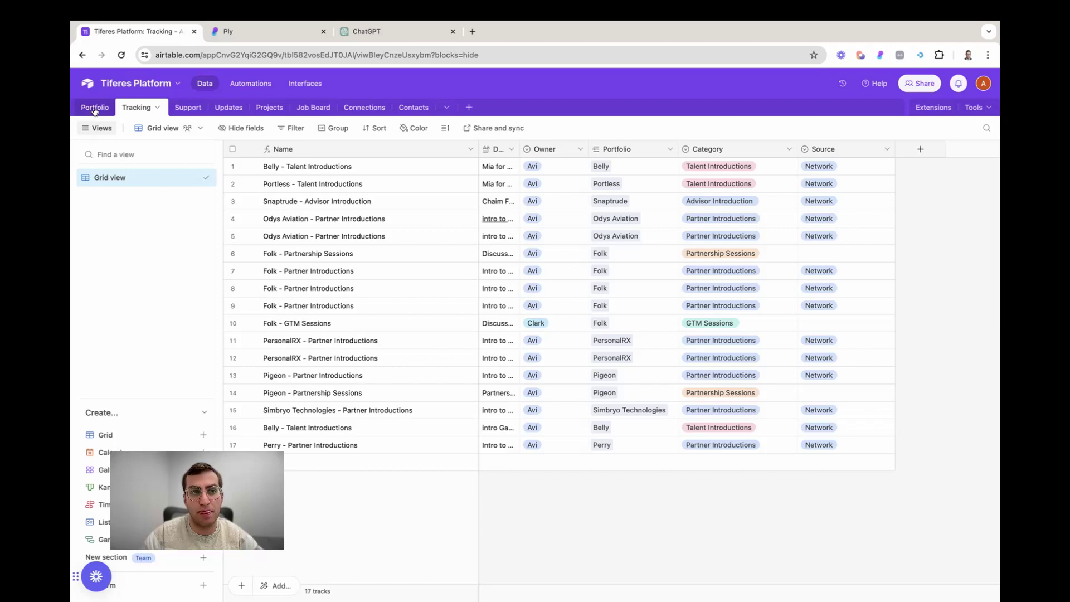
{"action": "left_click", "coordinate": [241, 31]}
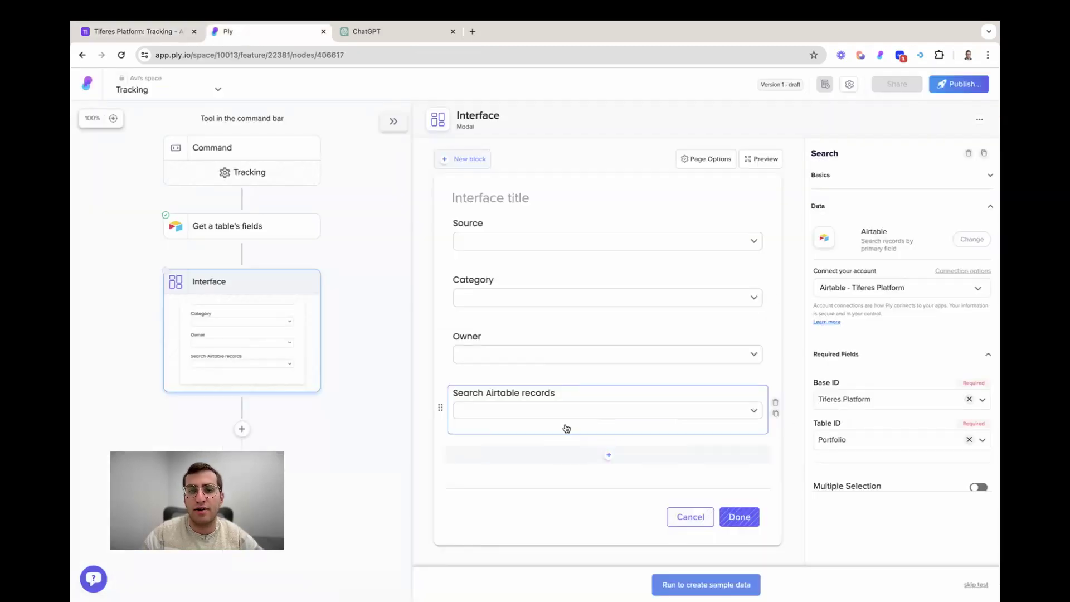
Change the label of the Airtable Search block to Portfolio, correcting its spelling
{"action": "scroll", "coordinate": [874, 404], "scroll_direction": "down", "scroll_amount": 2}
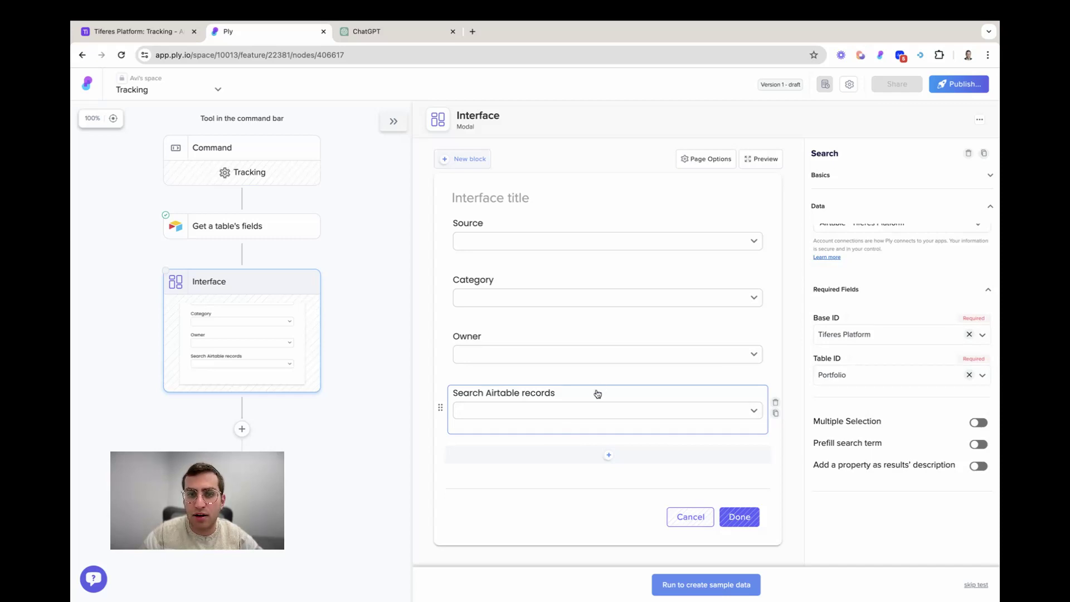
{"action": "scroll", "coordinate": [871, 261], "scroll_direction": "up", "scroll_amount": 2}
{"action": "left_click", "coordinate": [844, 178]}
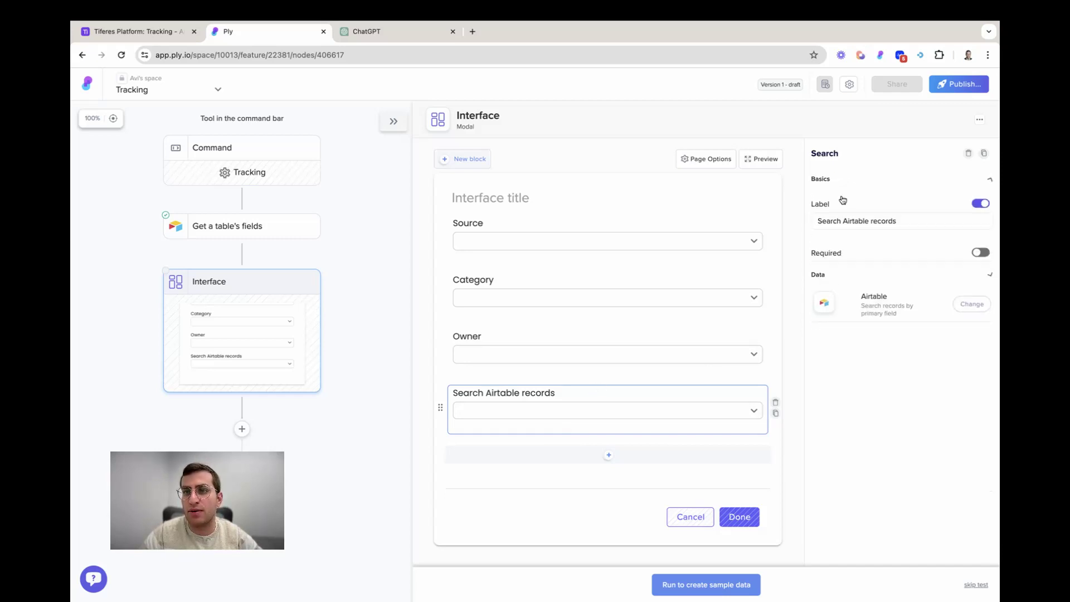
{"action": "triple_click", "coordinate": [843, 222]}
{"action": "type", "text": "P"}
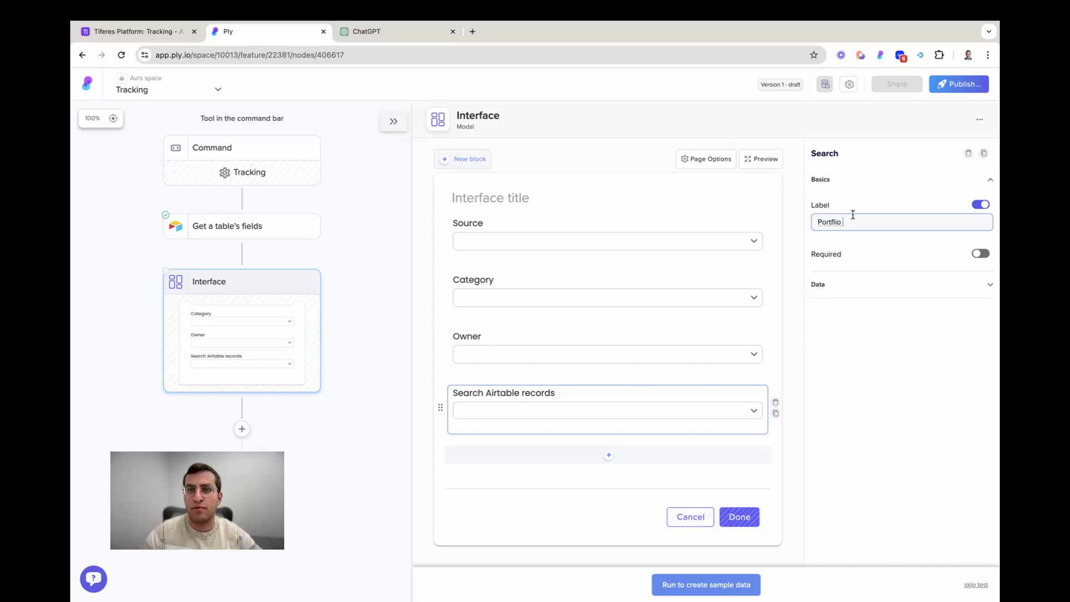
{"action": "type", "text": "ortflio"}
{"action": "right_click", "coordinate": [831, 223]}
{"action": "left_click", "coordinate": [839, 230]}
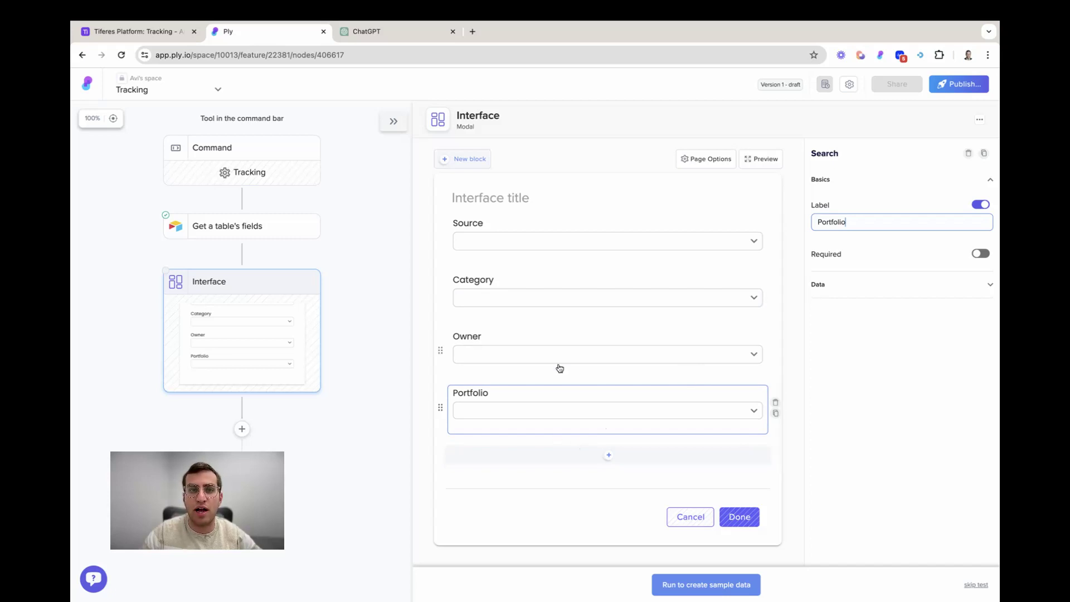
Add a Text Input block below Portfolio, enable Long text for it and label it Details
{"action": "scroll", "coordinate": [560, 368], "scroll_direction": "up", "scroll_amount": 1}
{"action": "left_click", "coordinate": [154, 37]}
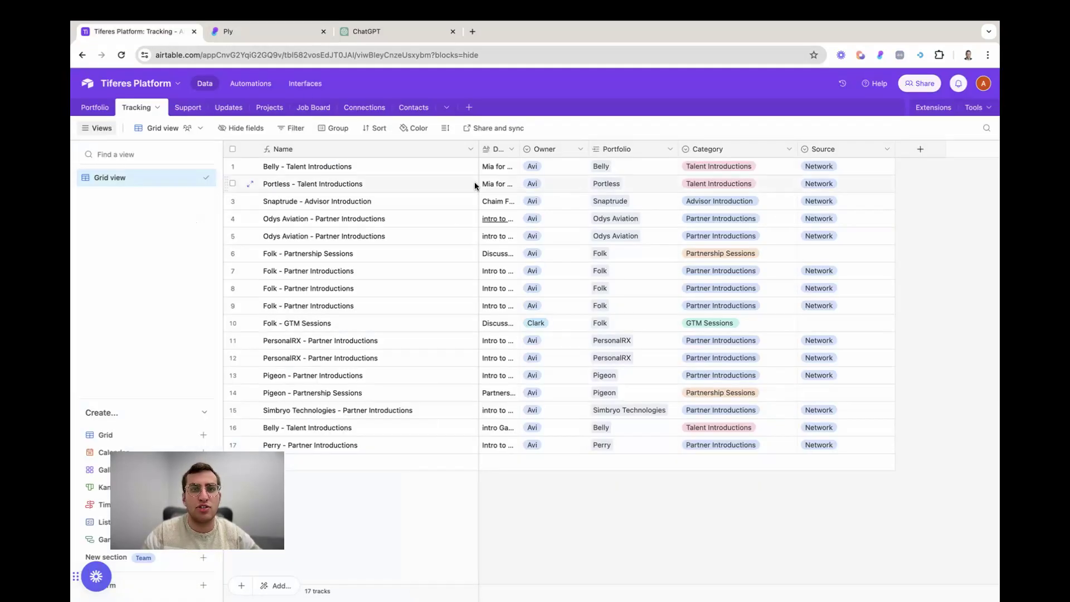
{"action": "left_click", "coordinate": [249, 25]}
{"action": "left_click", "coordinate": [607, 459]}
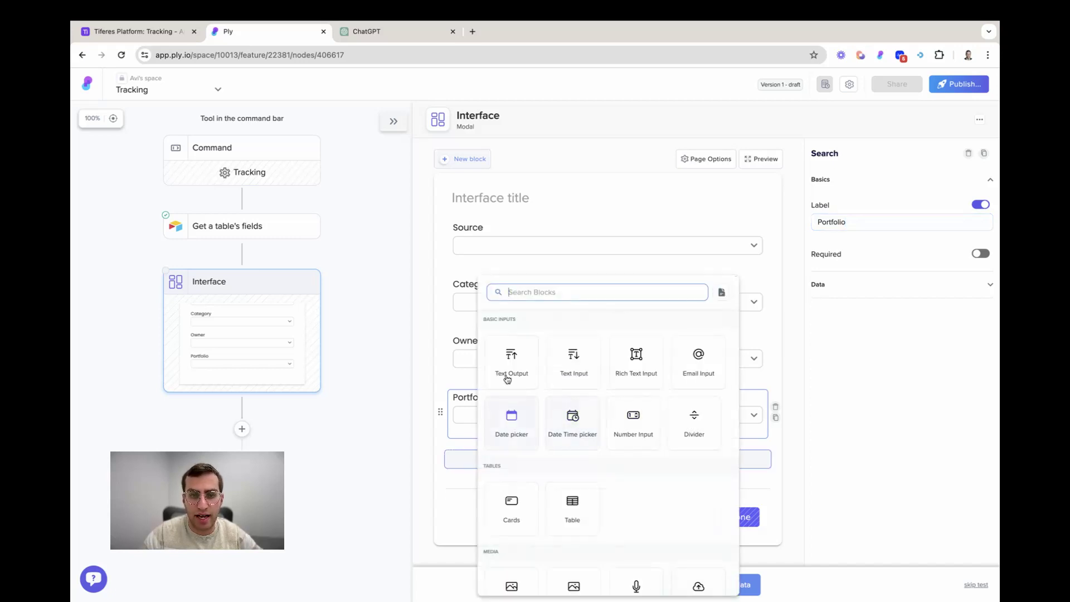
{"action": "left_click", "coordinate": [574, 368]}
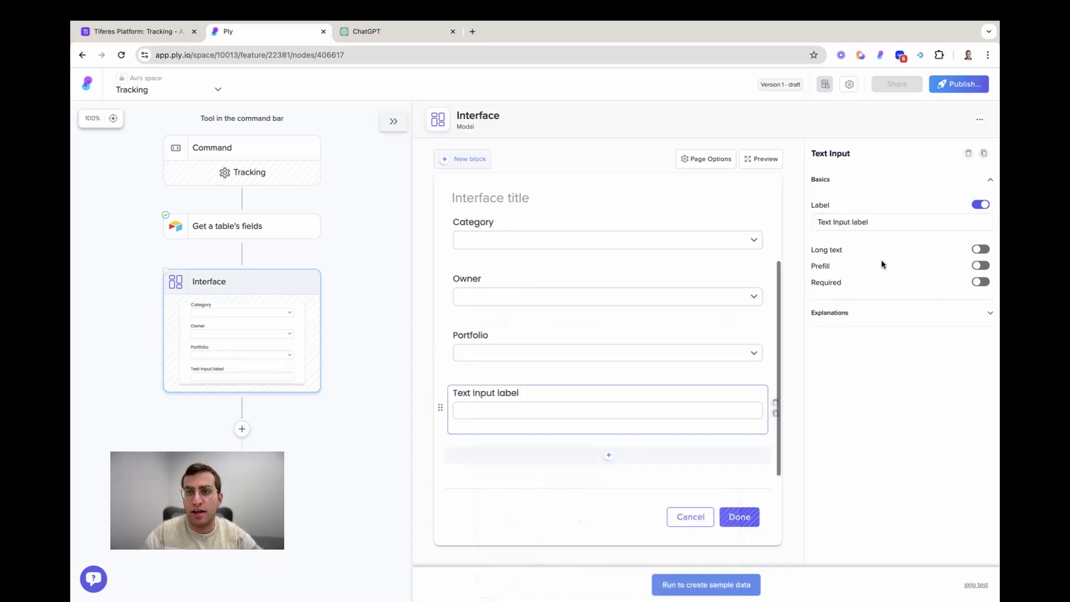
{"action": "left_click", "coordinate": [981, 249]}
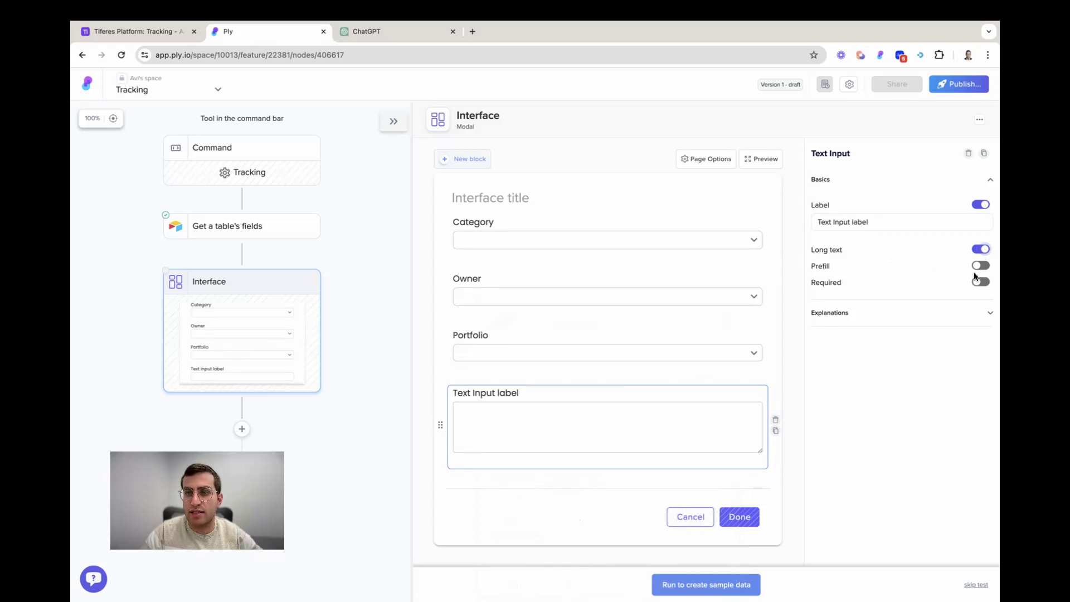
{"action": "left_click", "coordinate": [876, 223]}
{"action": "type", "text": "Details"}
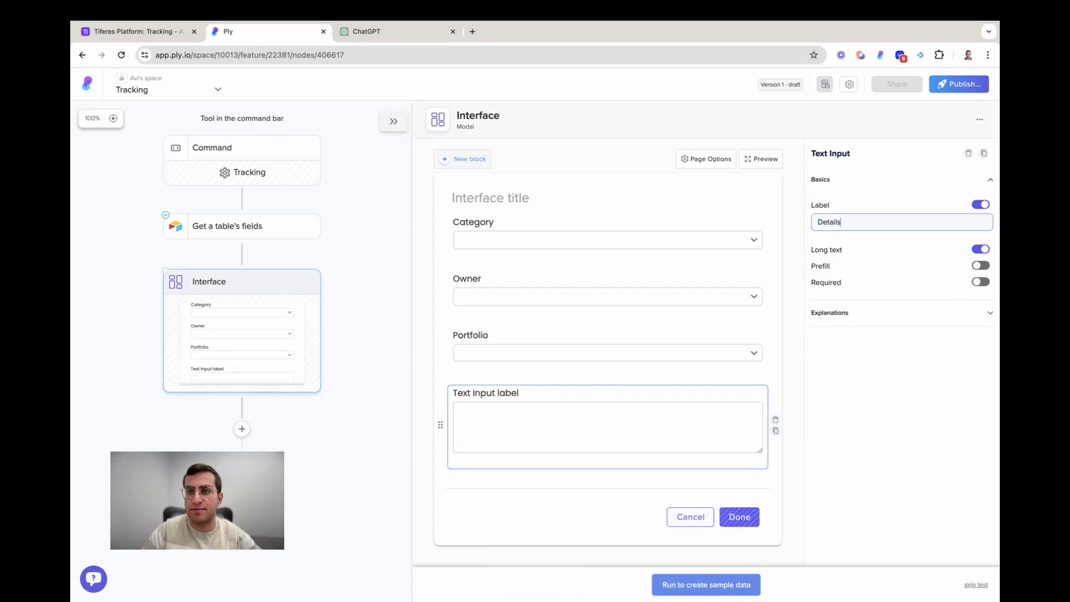
{"action": "scroll", "coordinate": [492, 411], "scroll_direction": "down", "scroll_amount": 2}
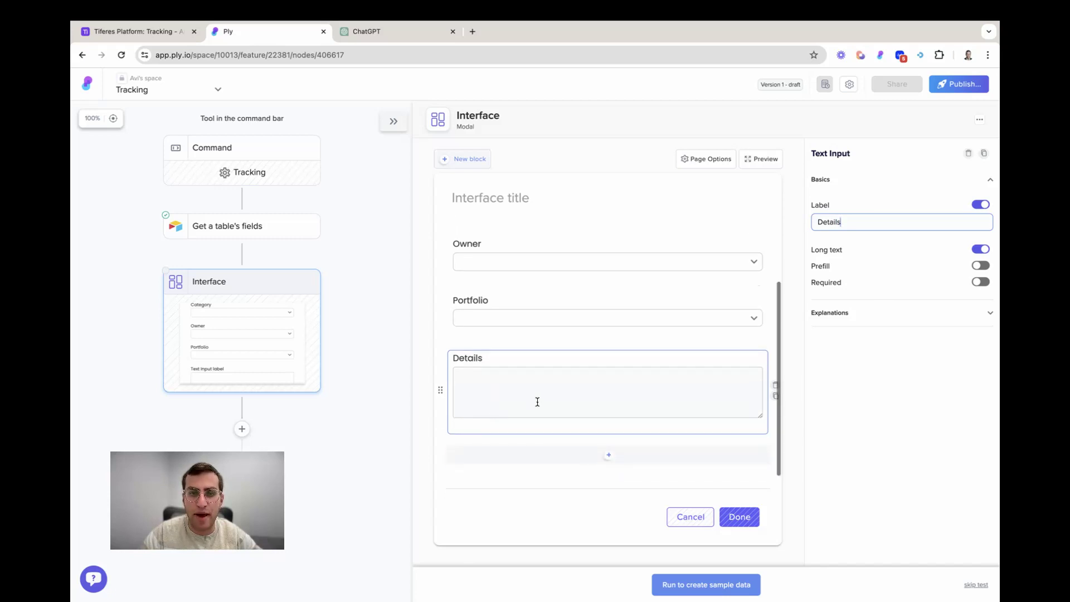
Examine the formula behind the Name field in the Airtable Tracking table
{"action": "left_click", "coordinate": [161, 32]}
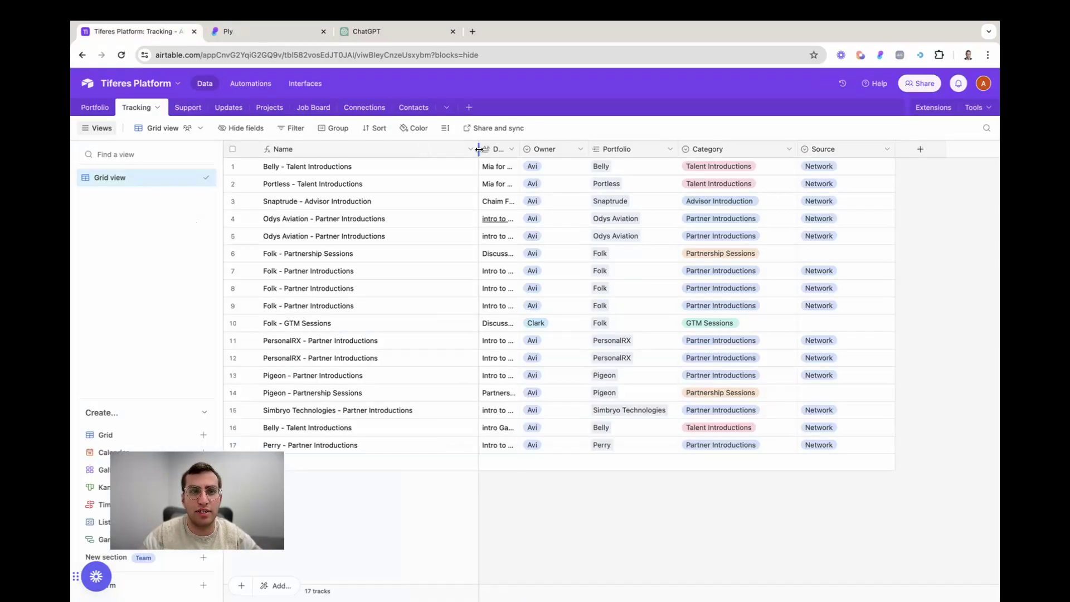
{"action": "double_click", "coordinate": [296, 149]}
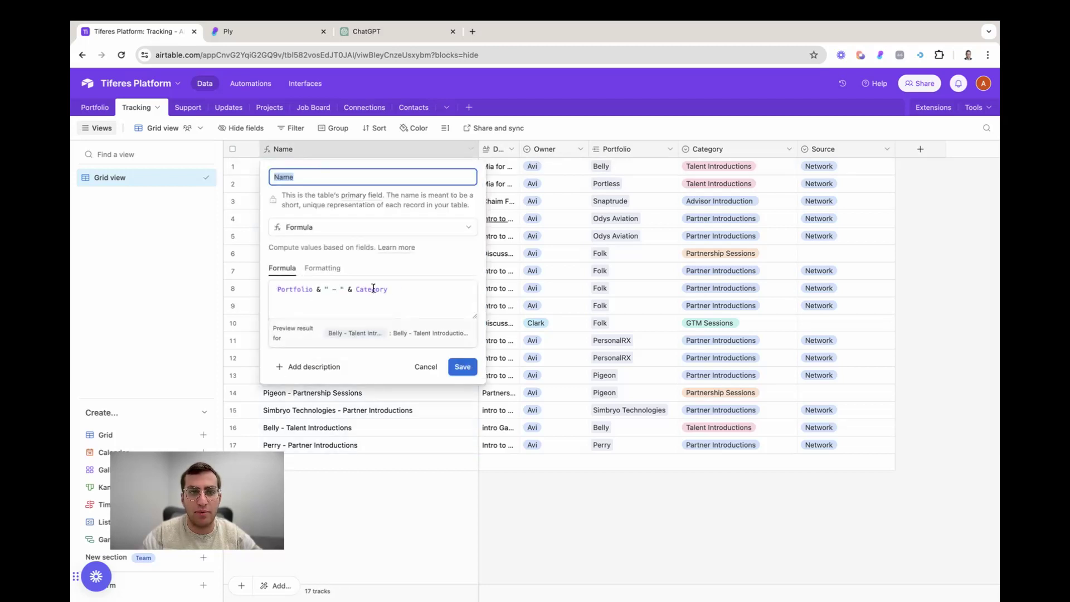
{"action": "left_click", "coordinate": [417, 148]}
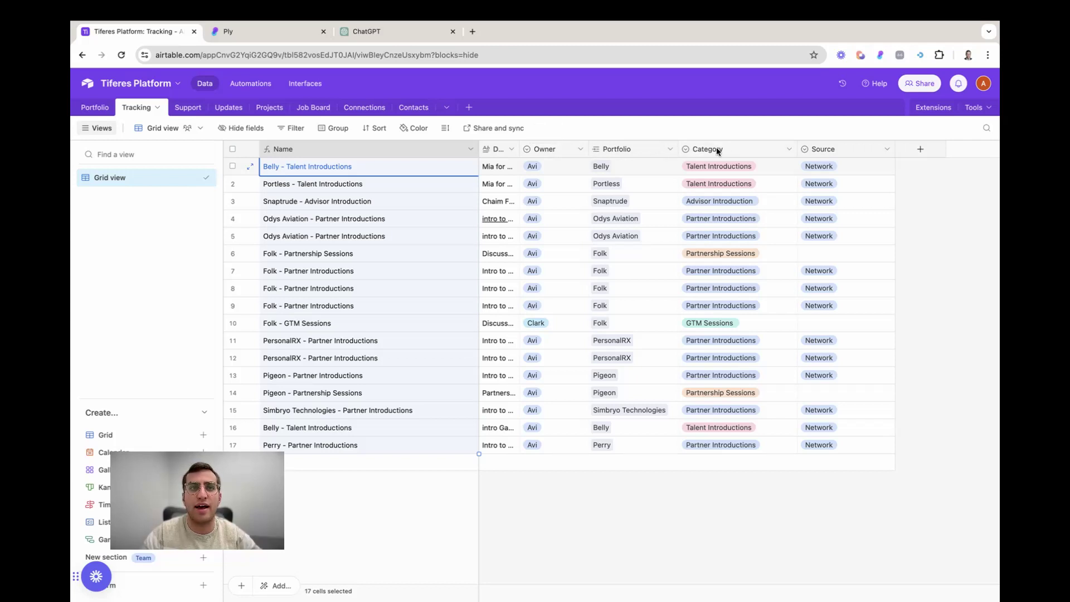
Compare the Ply interface's blocks with the columns of the Airtable Tracking table to check that every field is covered
{"action": "left_click", "coordinate": [239, 34]}
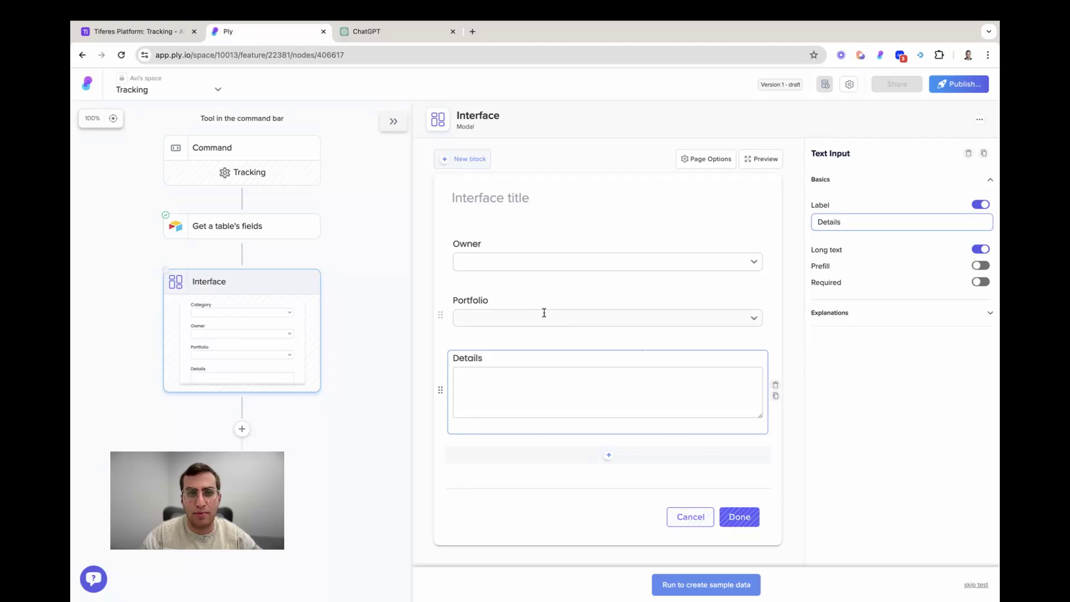
{"action": "left_click", "coordinate": [175, 33]}
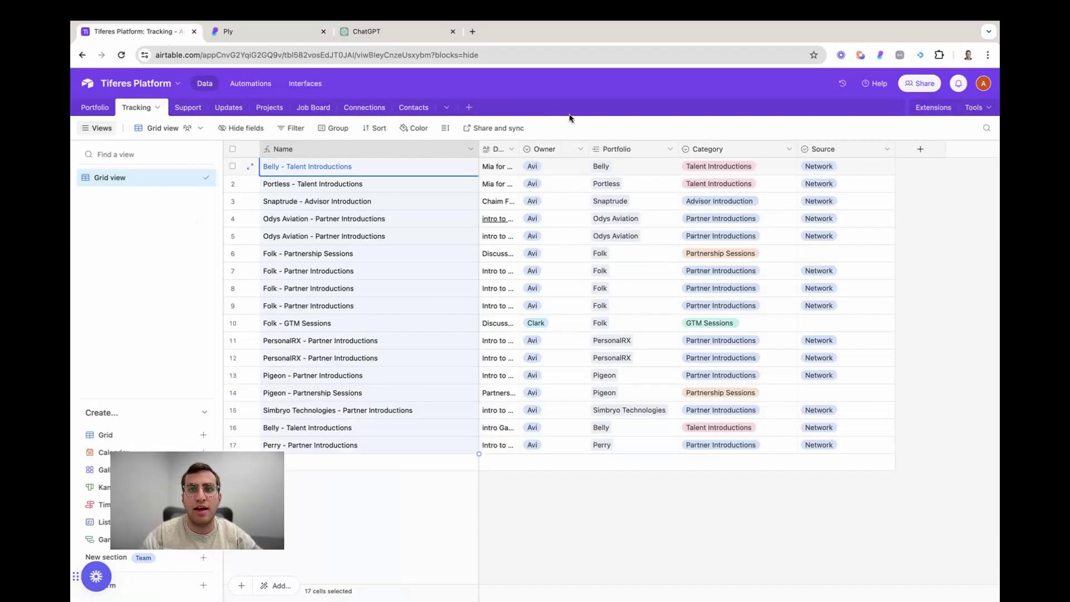
{"action": "left_click", "coordinate": [276, 36]}
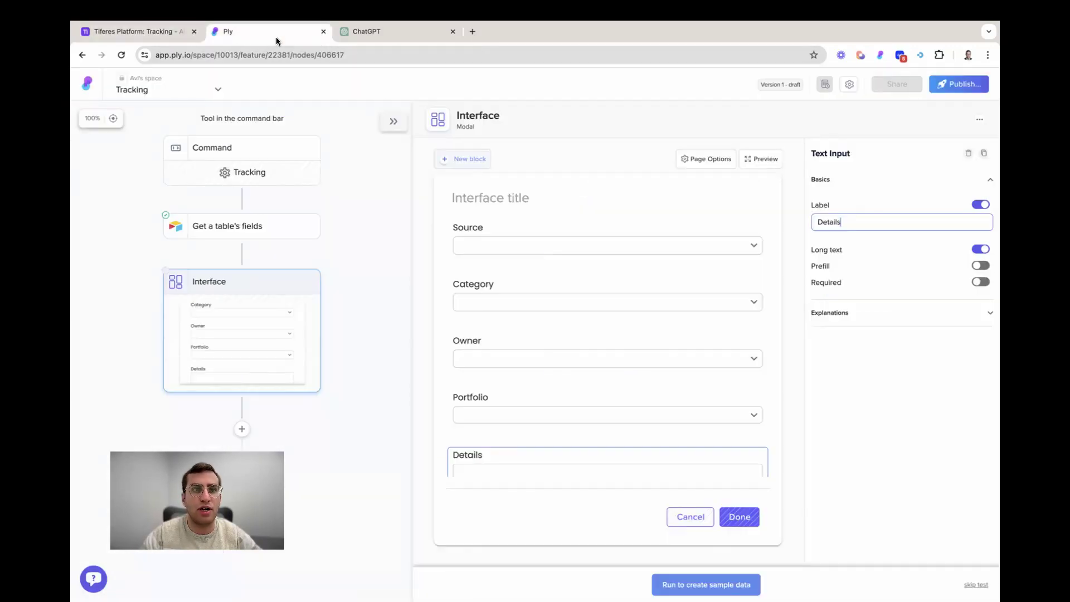
{"action": "left_click", "coordinate": [172, 35]}
{"action": "left_click", "coordinate": [245, 35]}
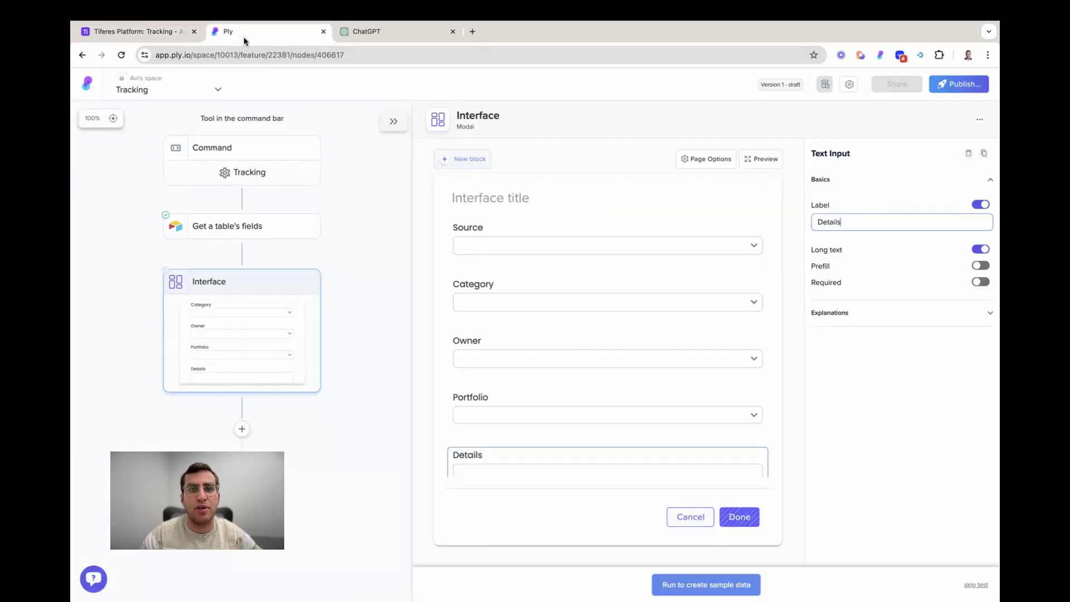
{"action": "left_click", "coordinate": [137, 32]}
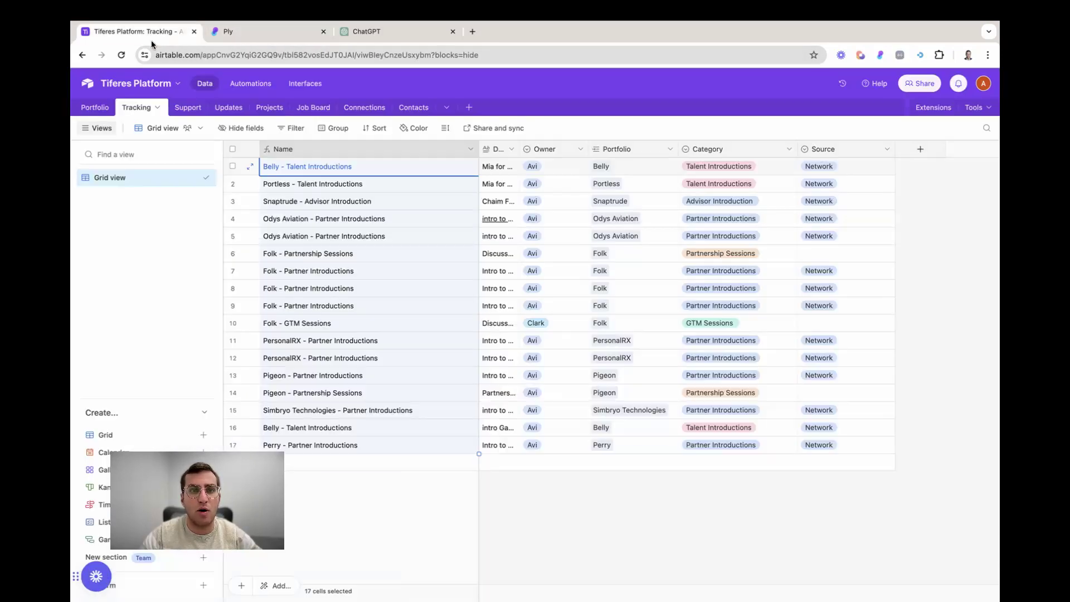
{"action": "left_click", "coordinate": [245, 39]}
{"action": "scroll", "coordinate": [612, 447], "scroll_direction": "down", "scroll_amount": 3}
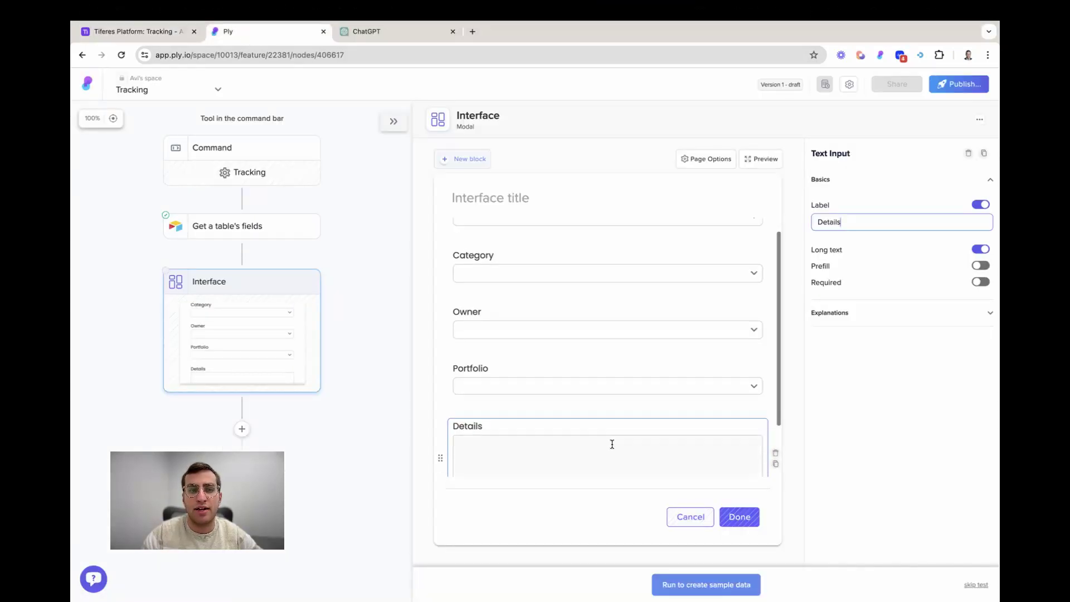
{"action": "left_click_drag", "start_coordinate": [354, 361], "coordinate": [390, 256]}
{"action": "left_click", "coordinate": [395, 119]}
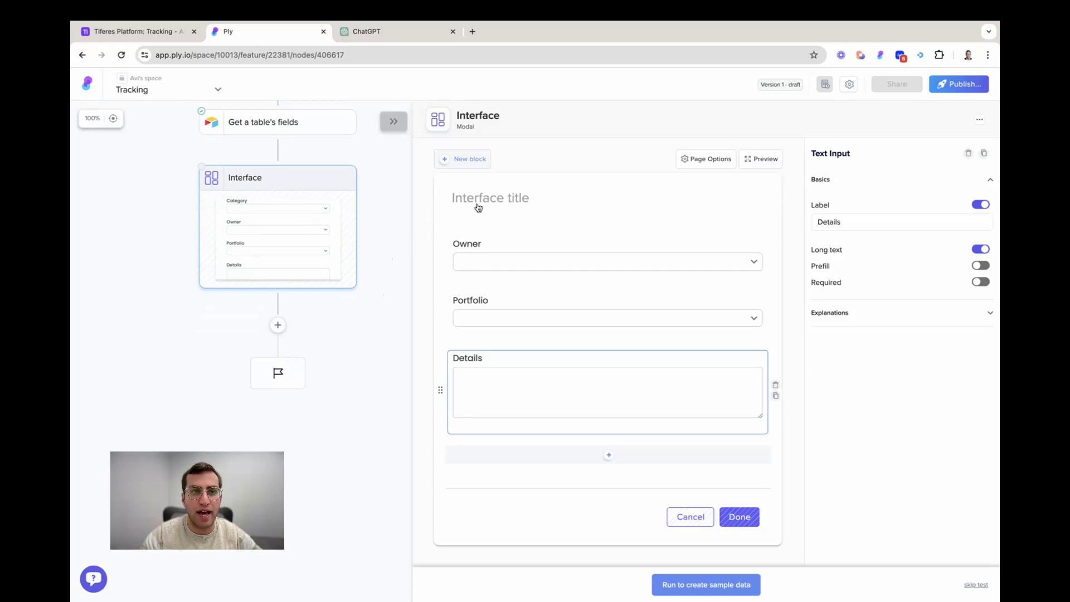
{"action": "left_click_drag", "start_coordinate": [459, 320], "coordinate": [688, 393]}
{"action": "left_click", "coordinate": [528, 303]}
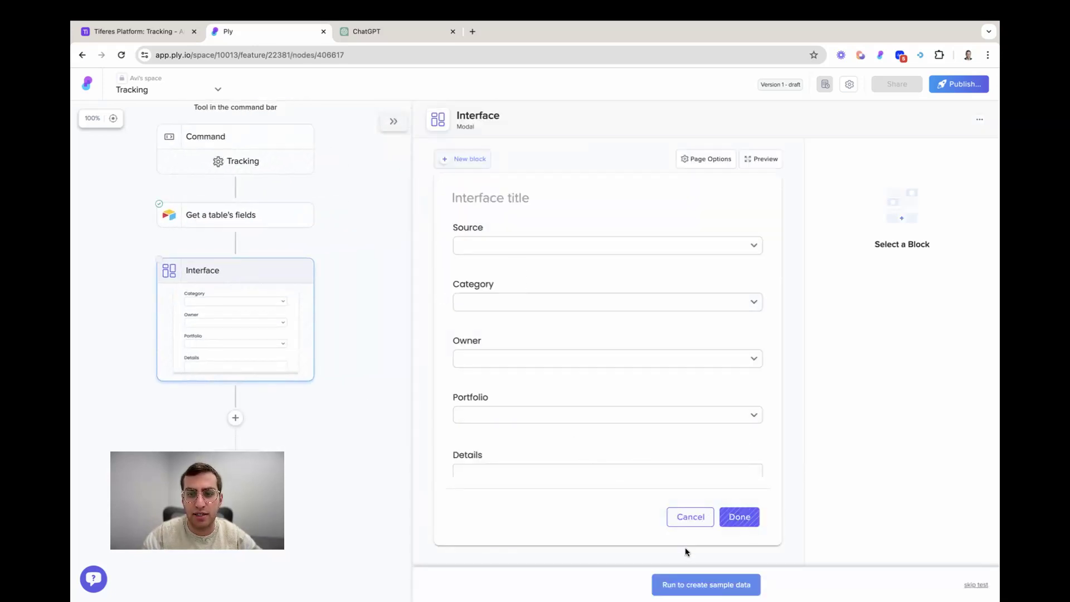
Run the interface to create sample data, choosing LP as the Source and GTM Sessions as the Category
{"action": "left_click", "coordinate": [704, 585]}
{"action": "left_click", "coordinate": [591, 207]}
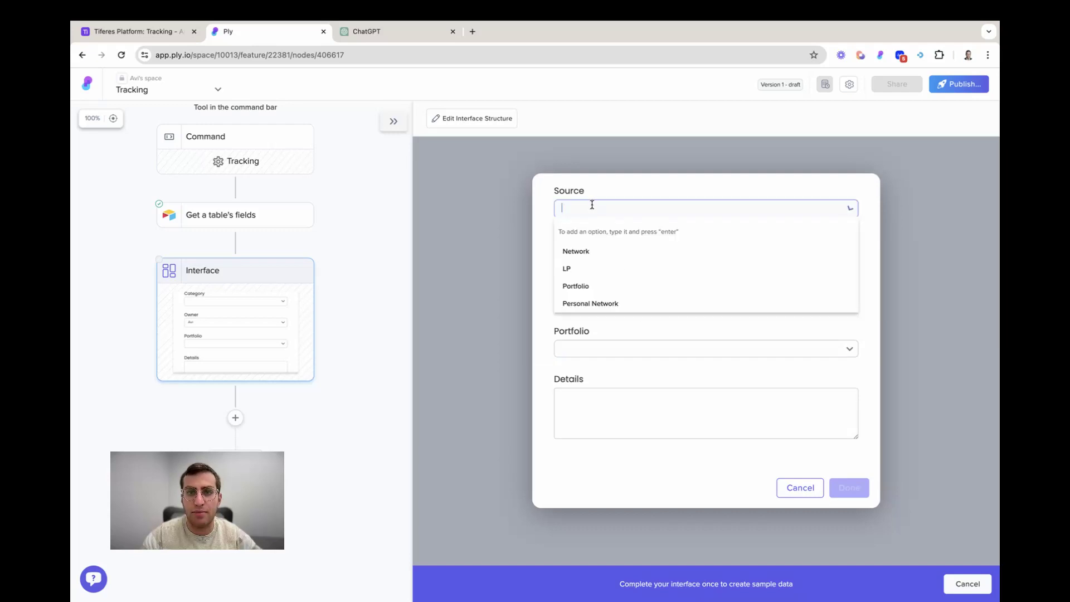
{"action": "left_click", "coordinate": [613, 272]}
{"action": "left_click", "coordinate": [612, 252]}
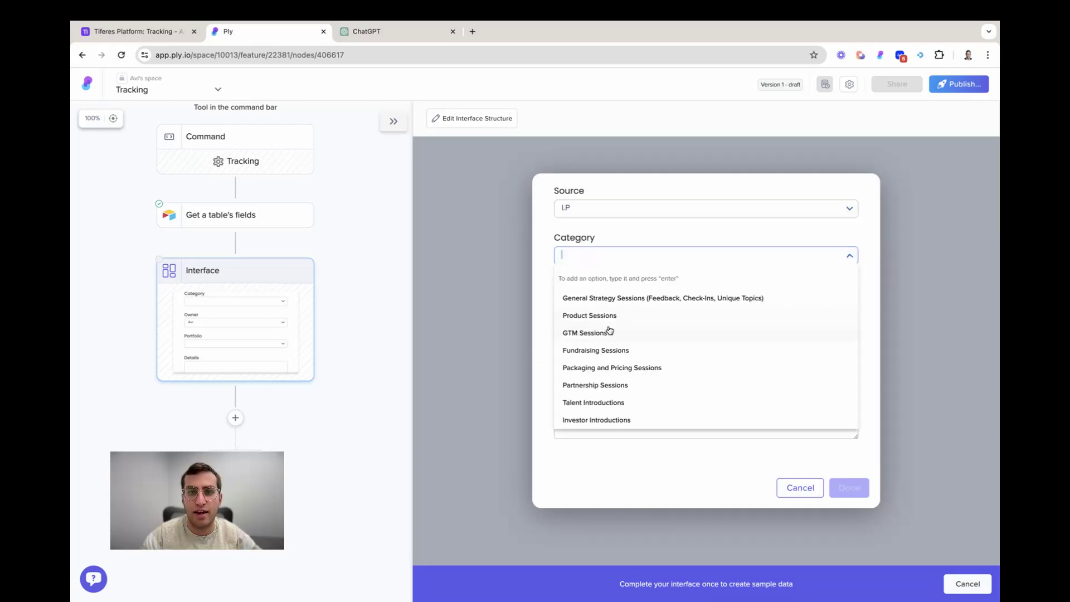
{"action": "left_click", "coordinate": [610, 330]}
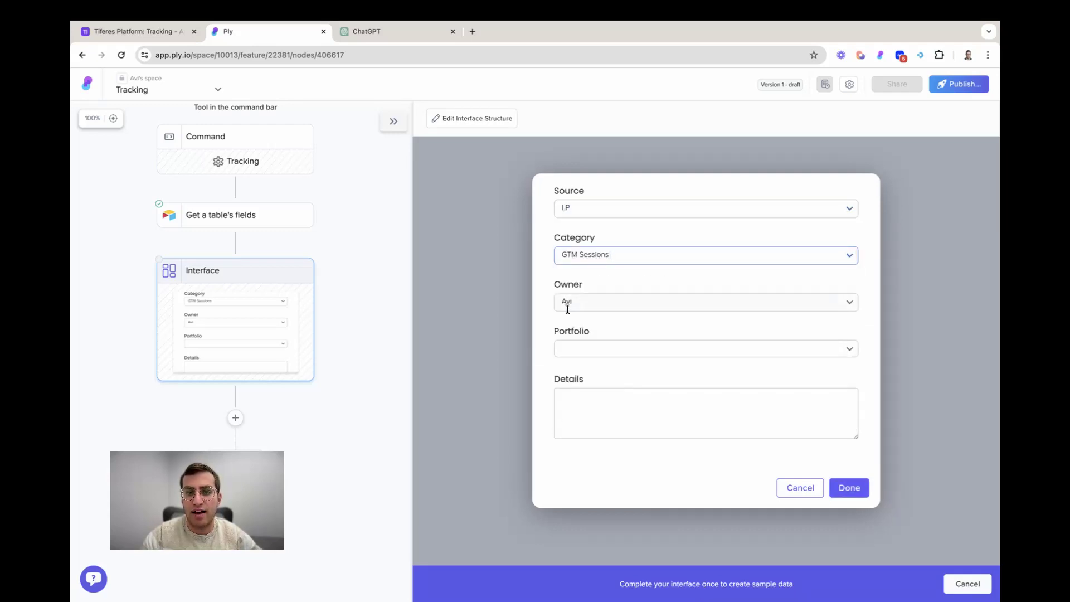
Search Portfolio for "Per" and choose Esper Bionics, enter "asdfasdfsd" as Details, and submit the sample form
{"action": "left_click", "coordinate": [591, 350]}
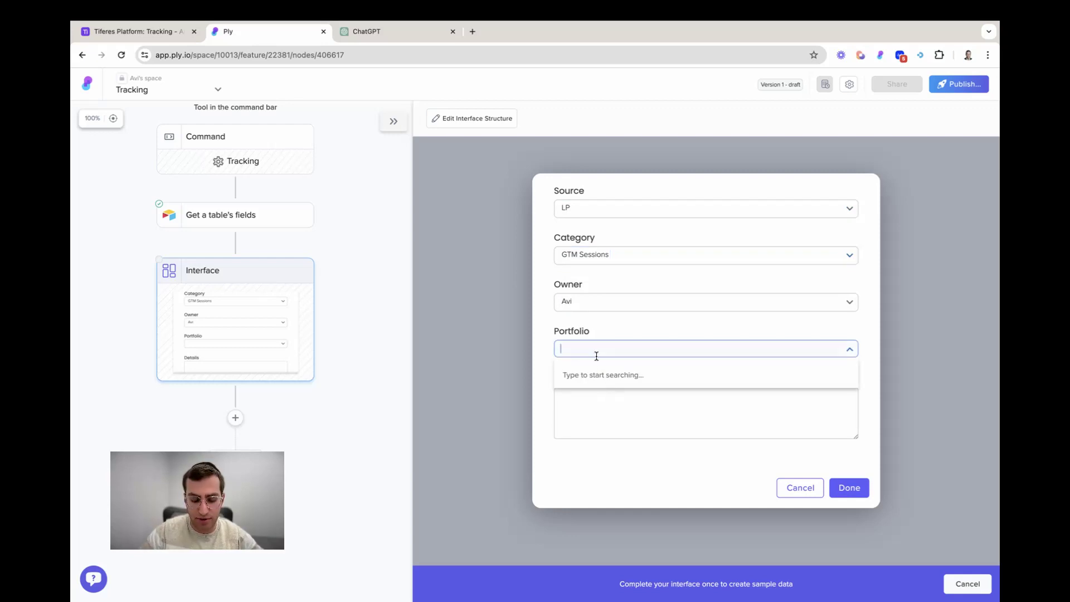
{"action": "type", "text": "Per"}
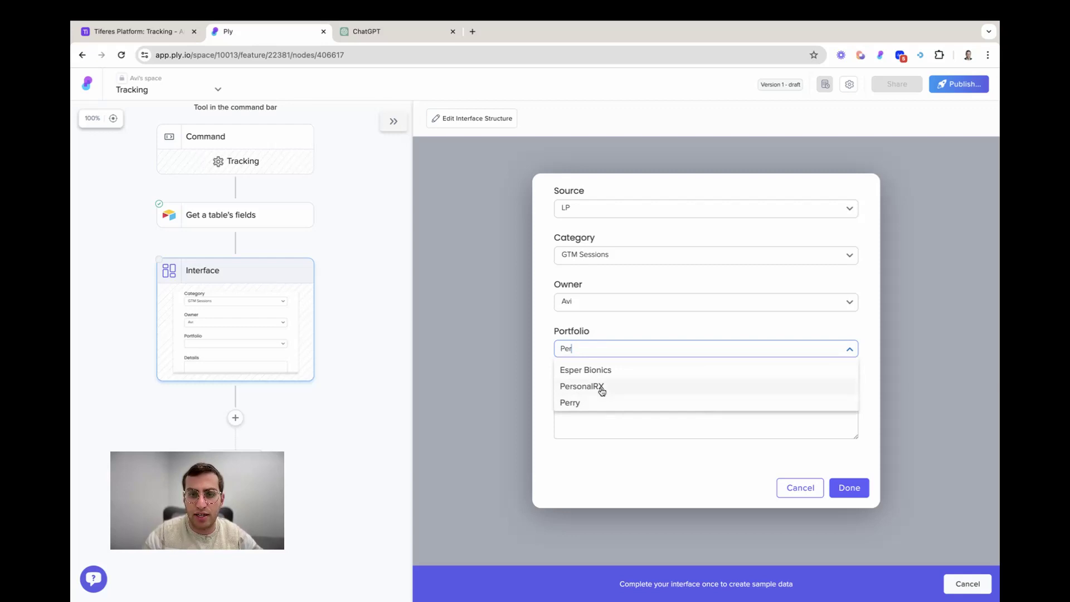
{"action": "left_click", "coordinate": [598, 377]}
{"action": "left_click", "coordinate": [592, 400]}
{"action": "type", "text": "asdfasdfsd"}
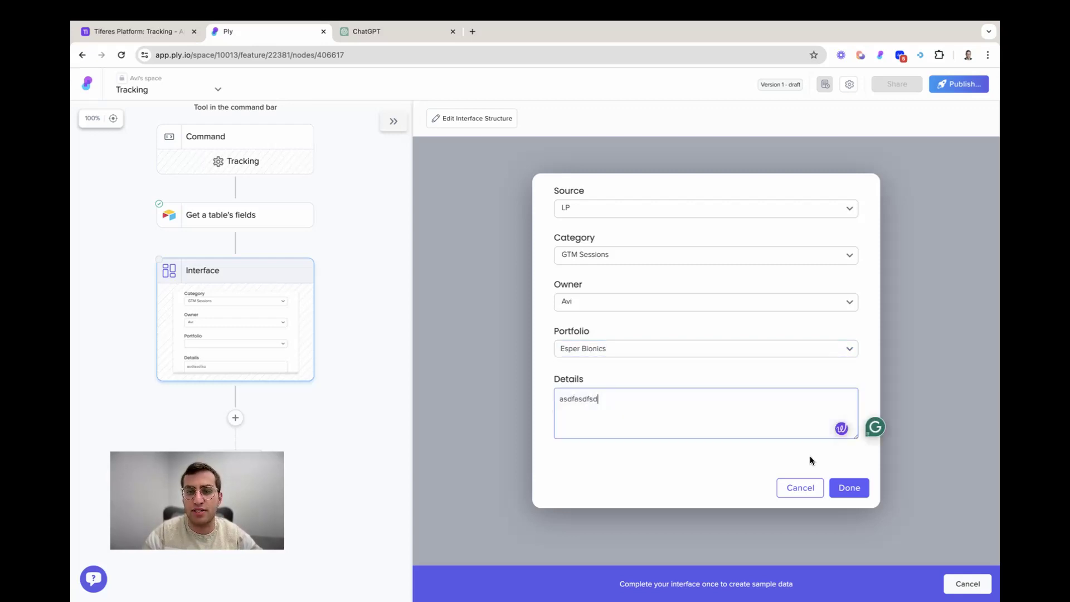
{"action": "left_click", "coordinate": [849, 488]}
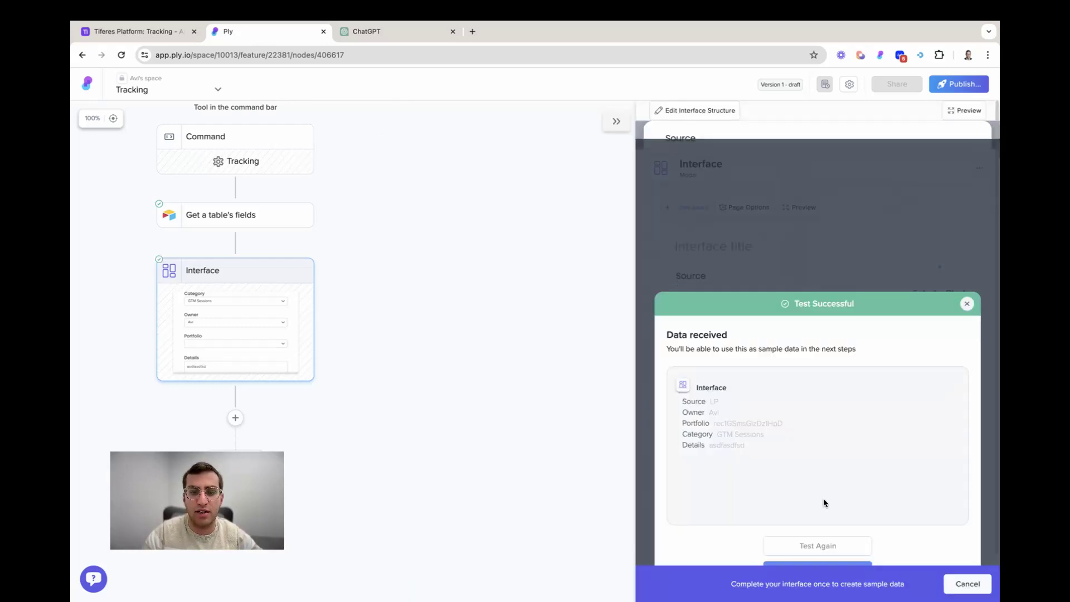
Add an Airtable "Create a record" step after the Interface and connect it to the "Airtable - Tiferes Platform" account
{"action": "scroll", "coordinate": [384, 374], "scroll_direction": "down", "scroll_amount": 3}
{"action": "scroll", "coordinate": [384, 374], "scroll_direction": "left", "scroll_amount": 3}
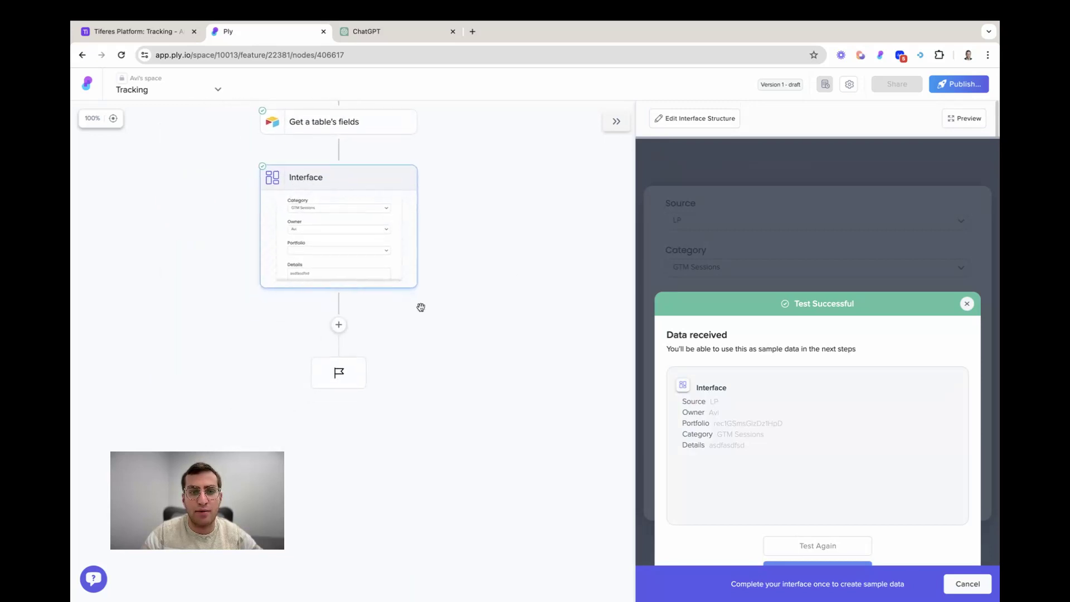
{"action": "left_click", "coordinate": [338, 324]}
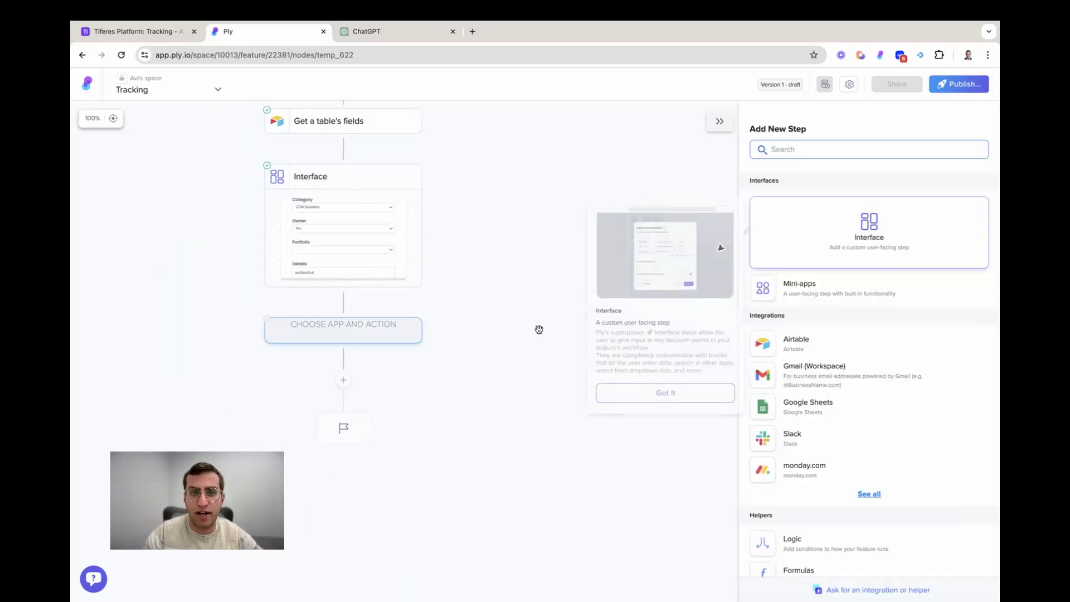
{"action": "left_click", "coordinate": [804, 344]}
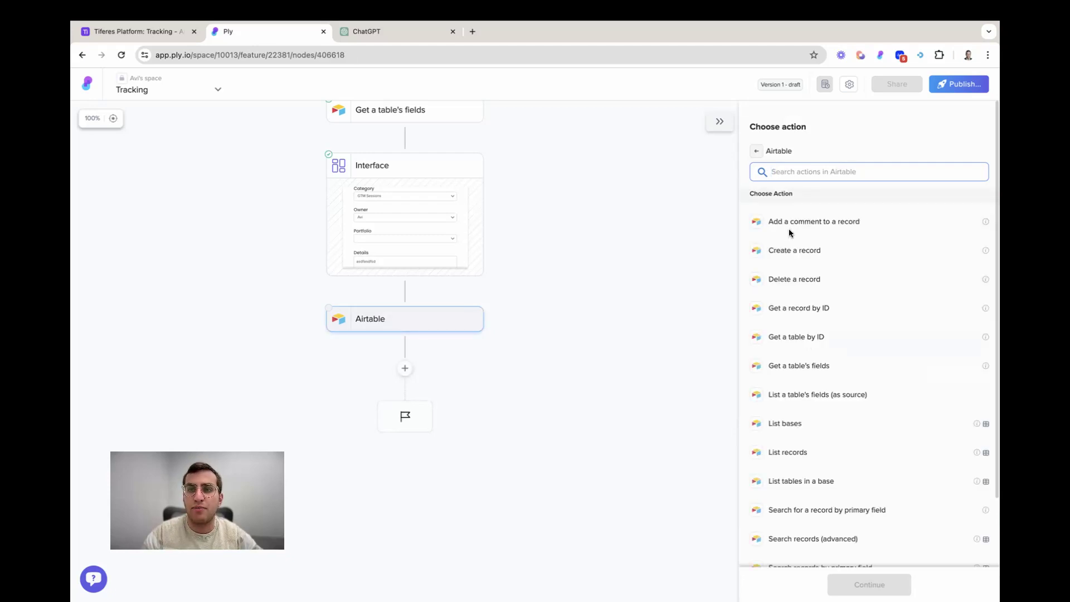
{"action": "left_click", "coordinate": [808, 259]}
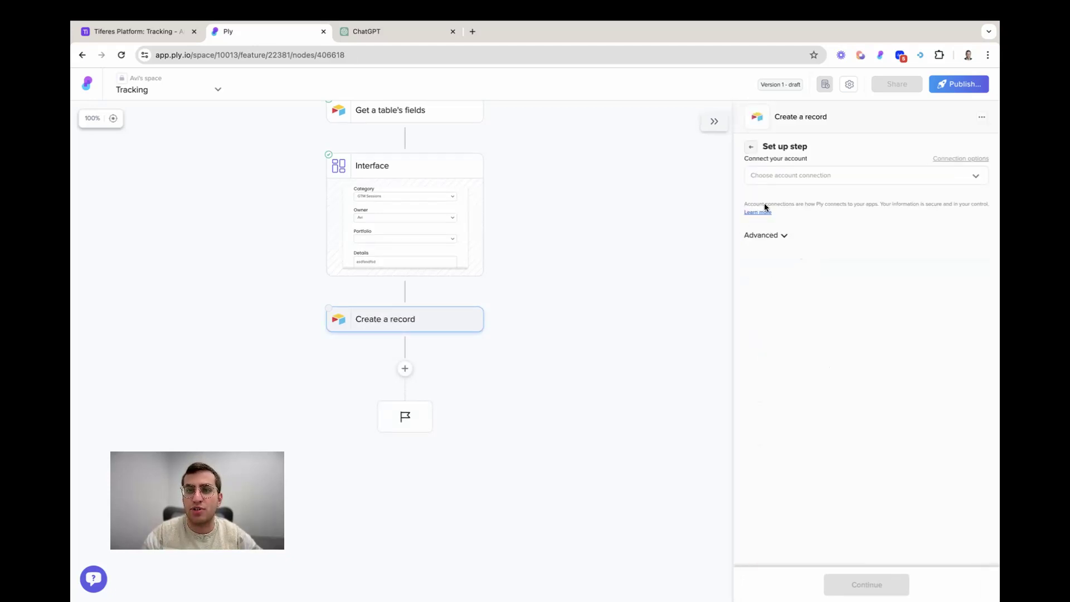
{"action": "left_click", "coordinate": [778, 175]}
{"action": "left_click", "coordinate": [784, 243]}
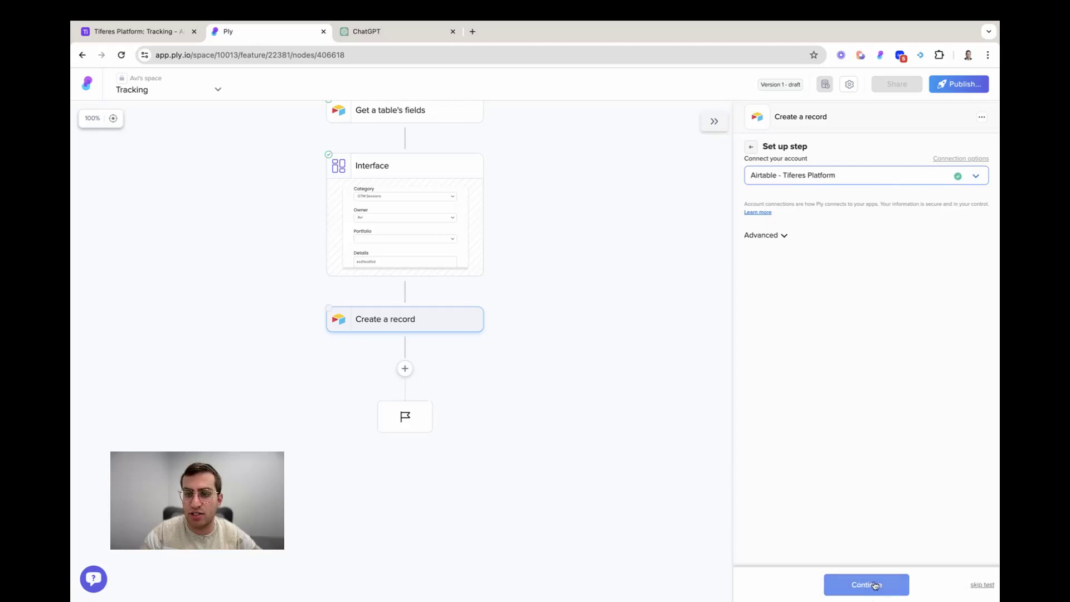
{"action": "left_click", "coordinate": [873, 584]}
Set the Create a record step's Base ID to Tiferes Platform and its Table ID to Tracking
{"action": "left_click", "coordinate": [771, 193]}
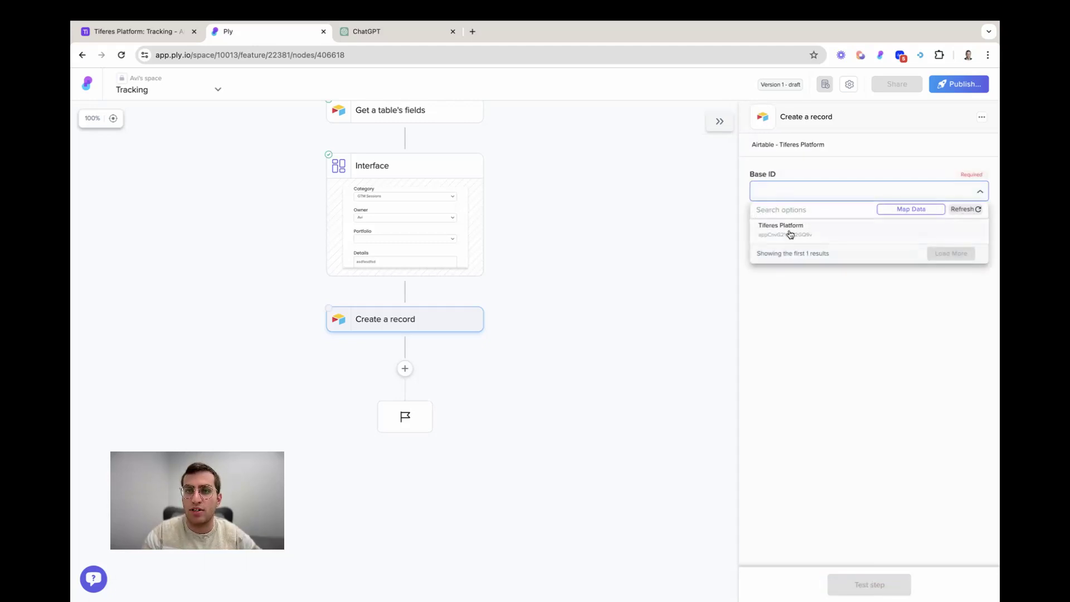
{"action": "left_click", "coordinate": [790, 234]}
{"action": "left_click", "coordinate": [789, 230]}
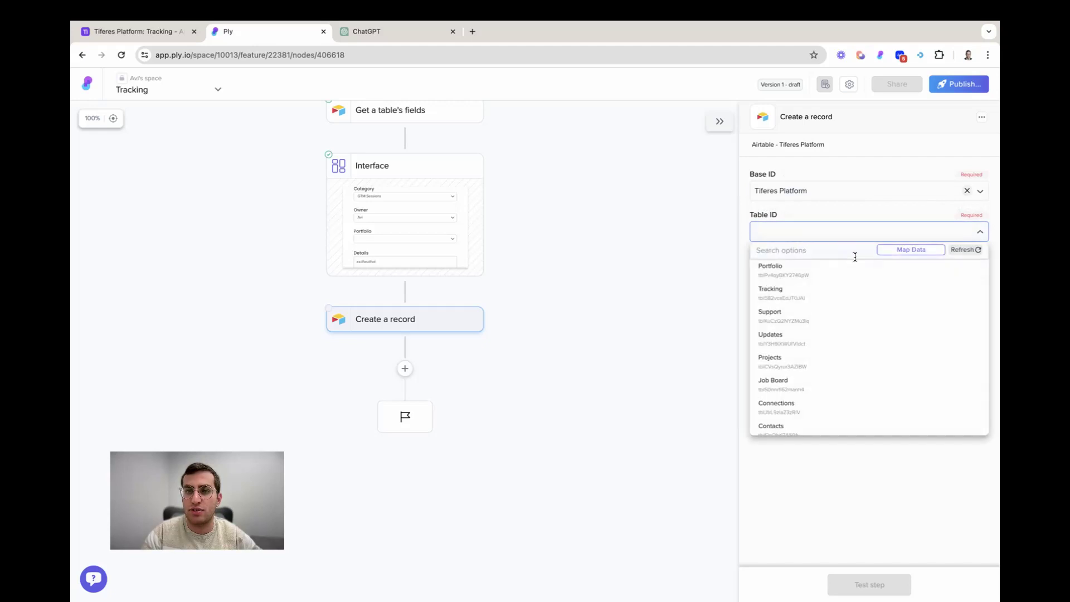
{"action": "left_click", "coordinate": [788, 297]}
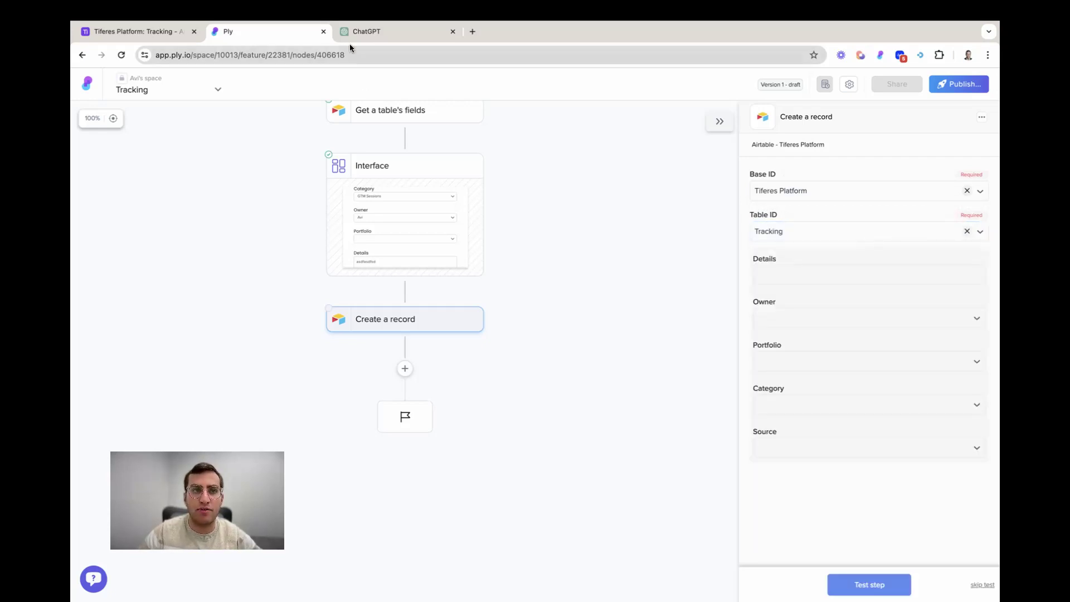
{"action": "left_click", "coordinate": [157, 29]}
{"action": "left_click", "coordinate": [252, 34]}
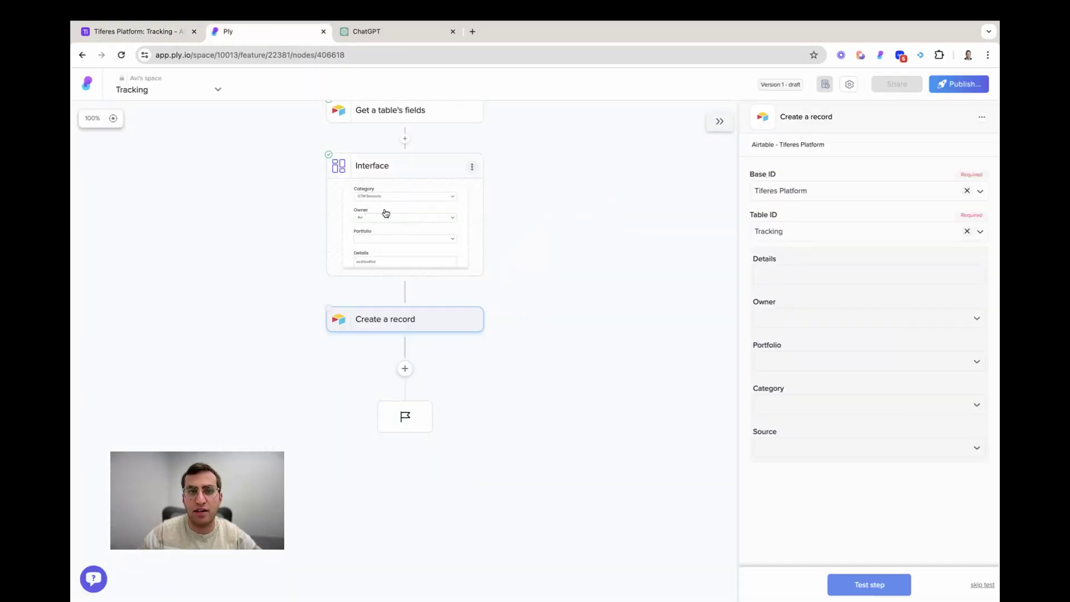
Map the record's Details and Owner fields to the Details and Owner values from the Interface step
{"action": "left_click", "coordinate": [793, 277]}
{"action": "left_click", "coordinate": [798, 370]}
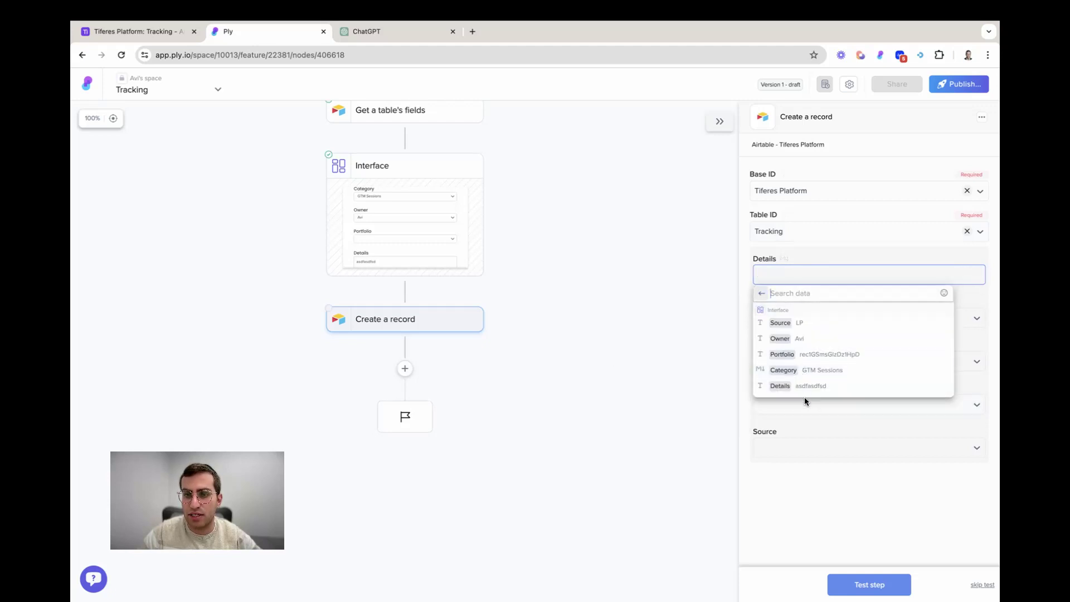
{"action": "left_click", "coordinate": [802, 386]}
{"action": "left_click", "coordinate": [774, 316]}
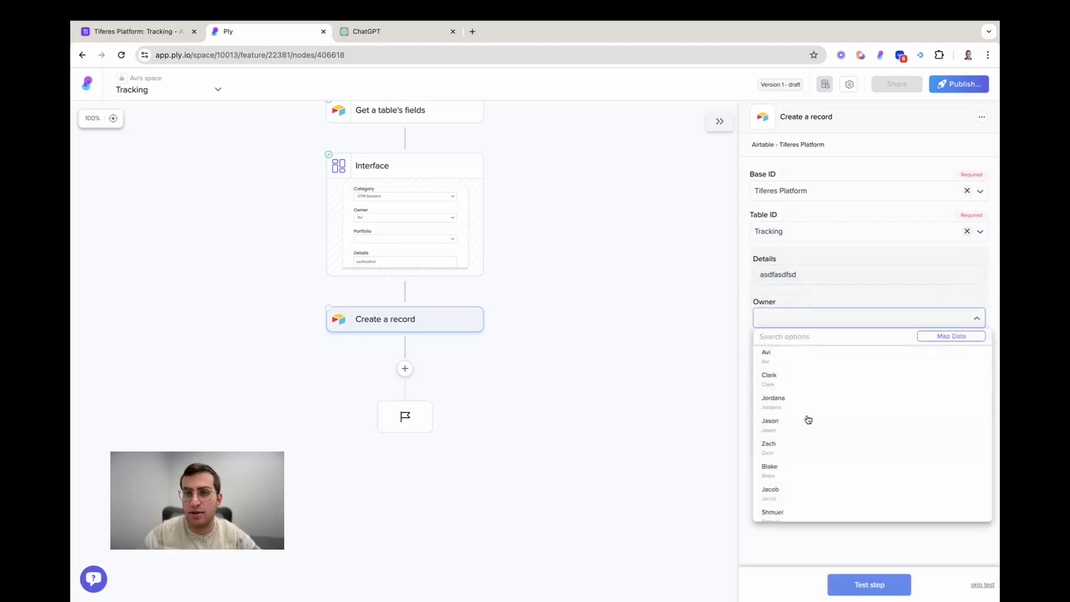
{"action": "left_click", "coordinate": [952, 337]}
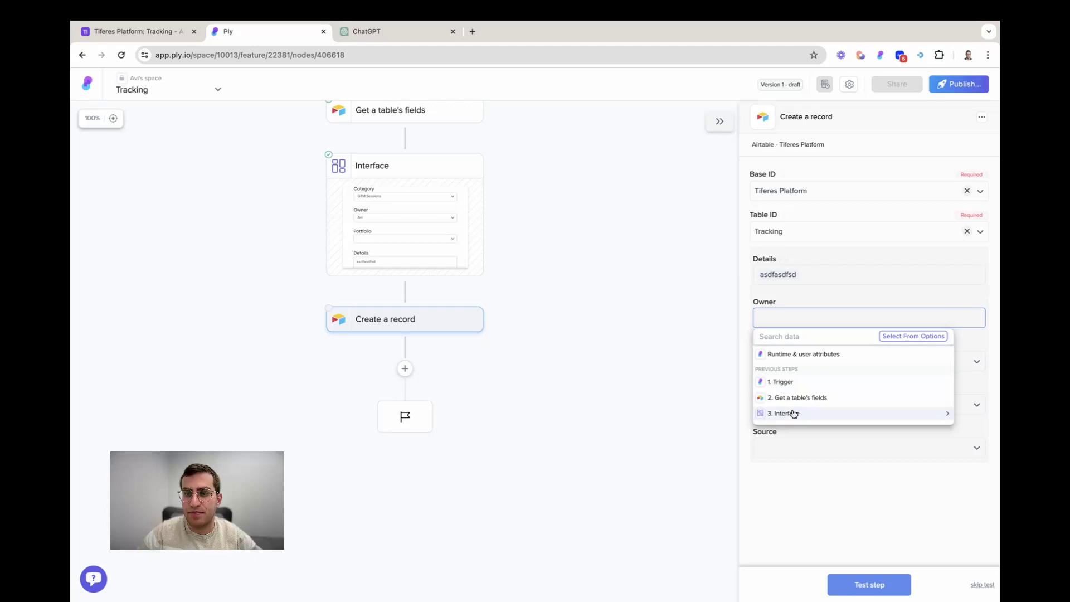
{"action": "left_click", "coordinate": [793, 410]}
{"action": "left_click", "coordinate": [797, 382]}
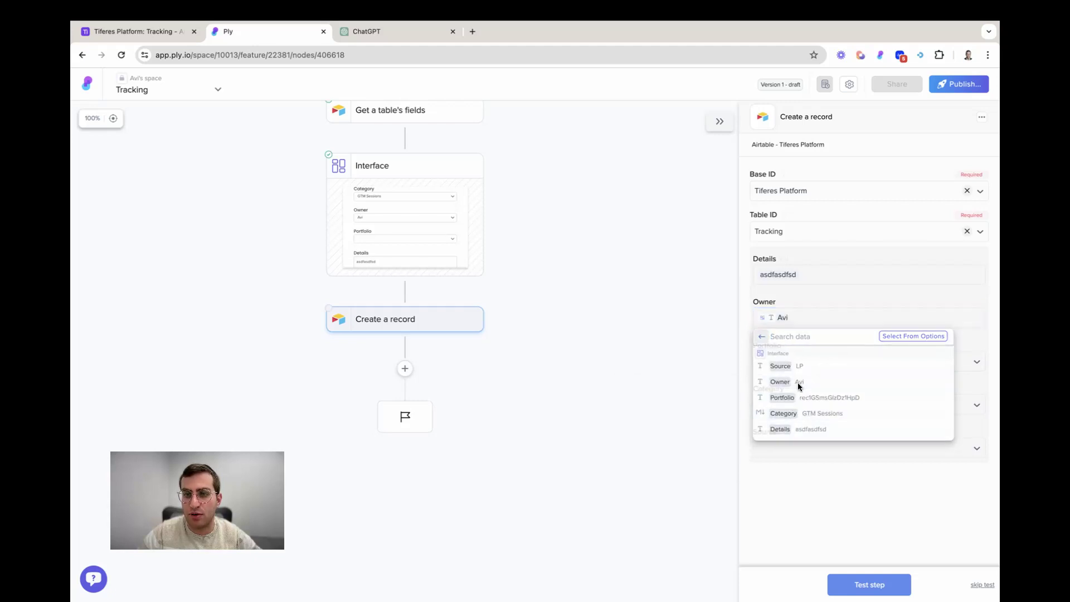
Switch the record's Portfolio field to mapped data and fill its first item with the Interface step's Portfolio value
{"action": "left_click", "coordinate": [780, 361]}
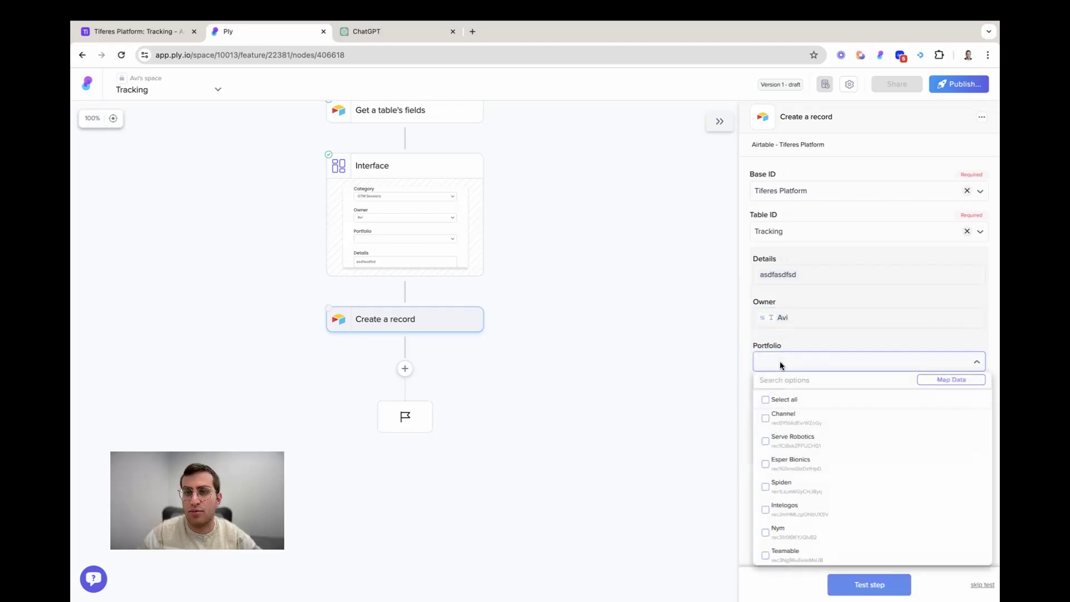
{"action": "left_click", "coordinate": [941, 380]}
{"action": "left_click", "coordinate": [839, 394]}
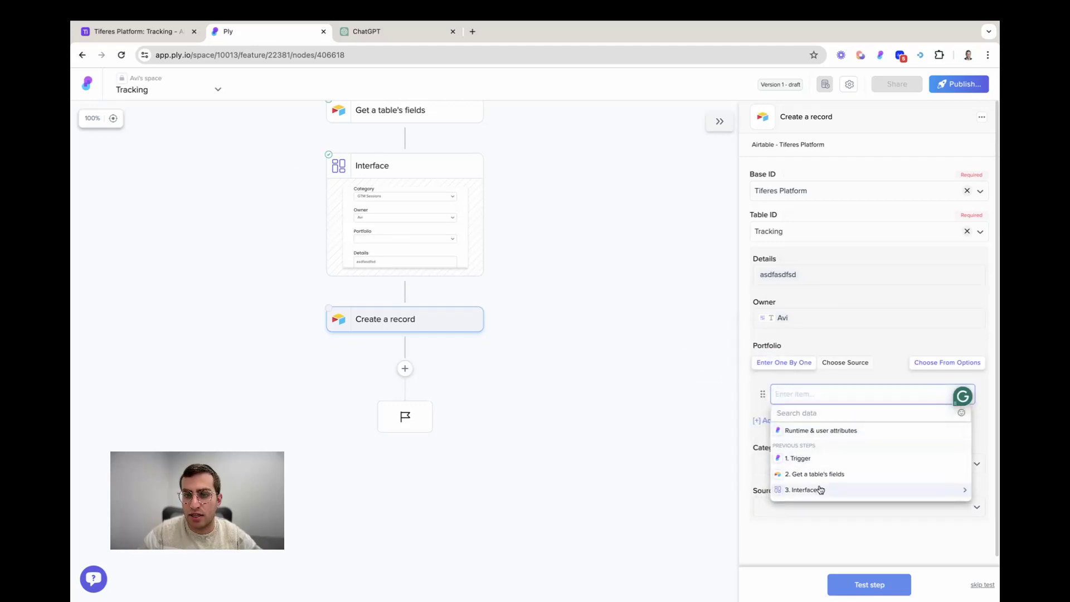
{"action": "left_click", "coordinate": [819, 488]}
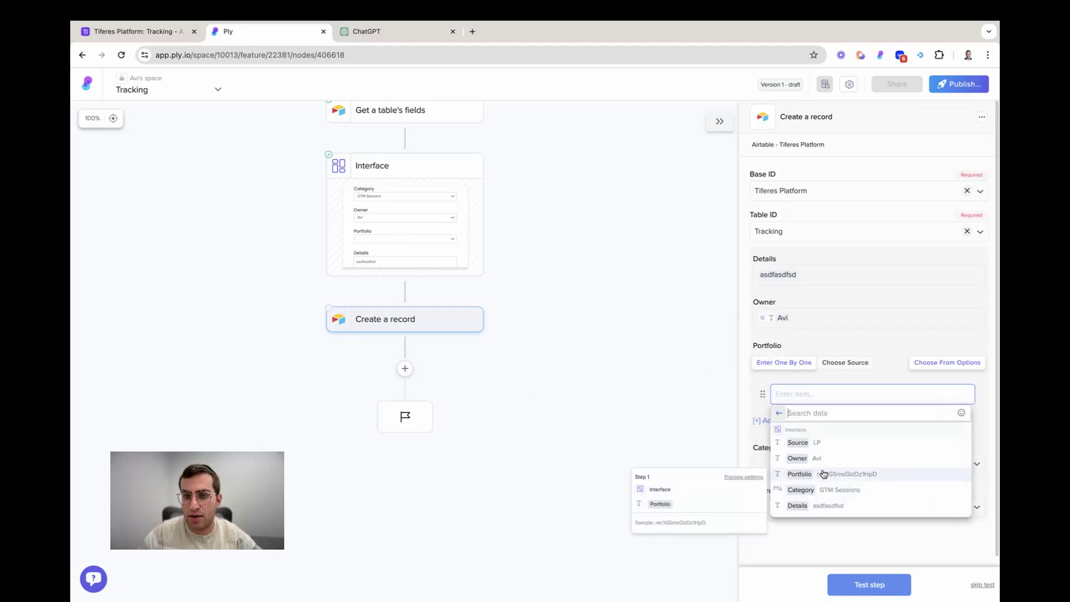
{"action": "left_click", "coordinate": [817, 475]}
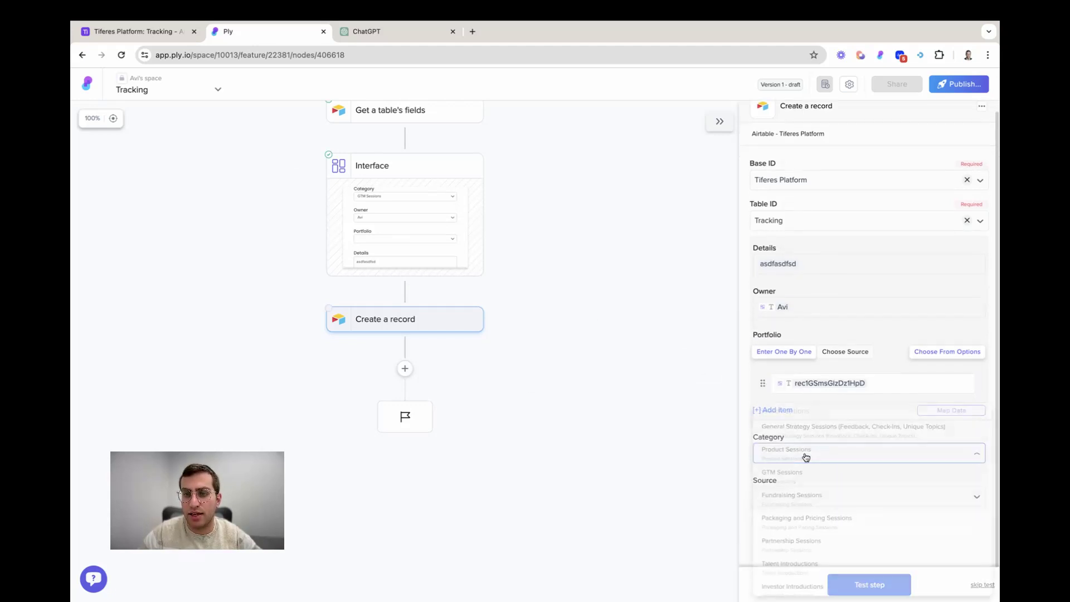
Map the record's Category and Source fields to the Category and Source values from the Interface step
{"action": "left_click", "coordinate": [804, 453]}
{"action": "left_click", "coordinate": [936, 434]}
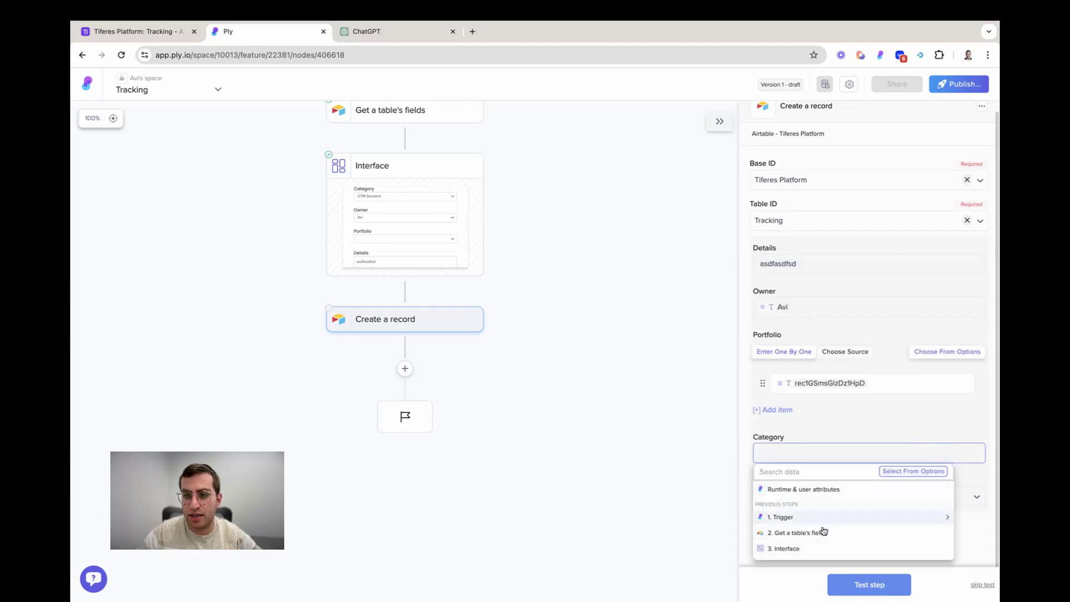
{"action": "left_click", "coordinate": [815, 549]}
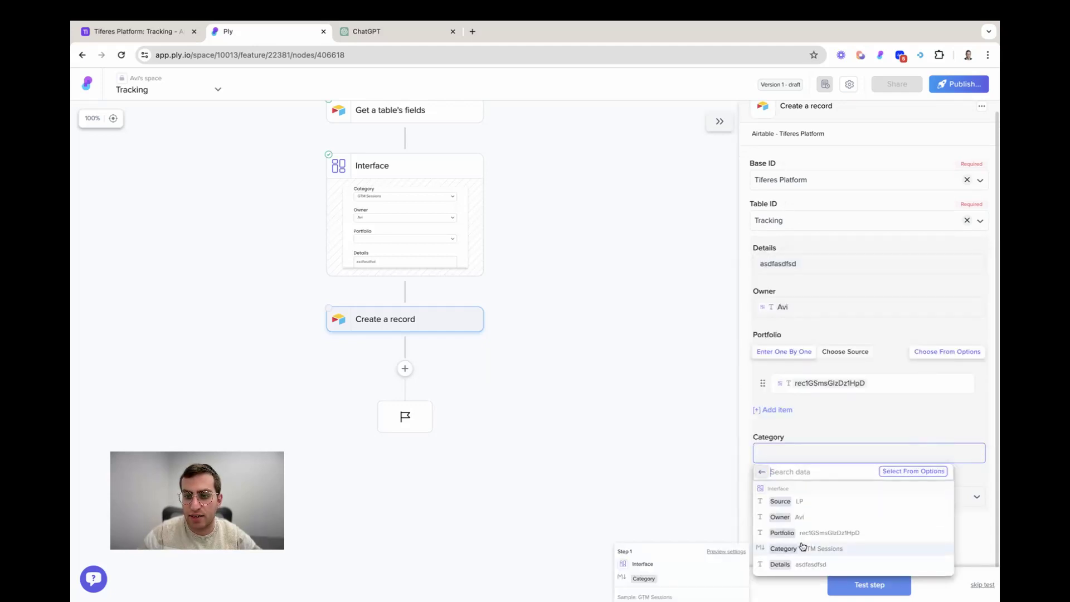
{"action": "left_click", "coordinate": [802, 549]}
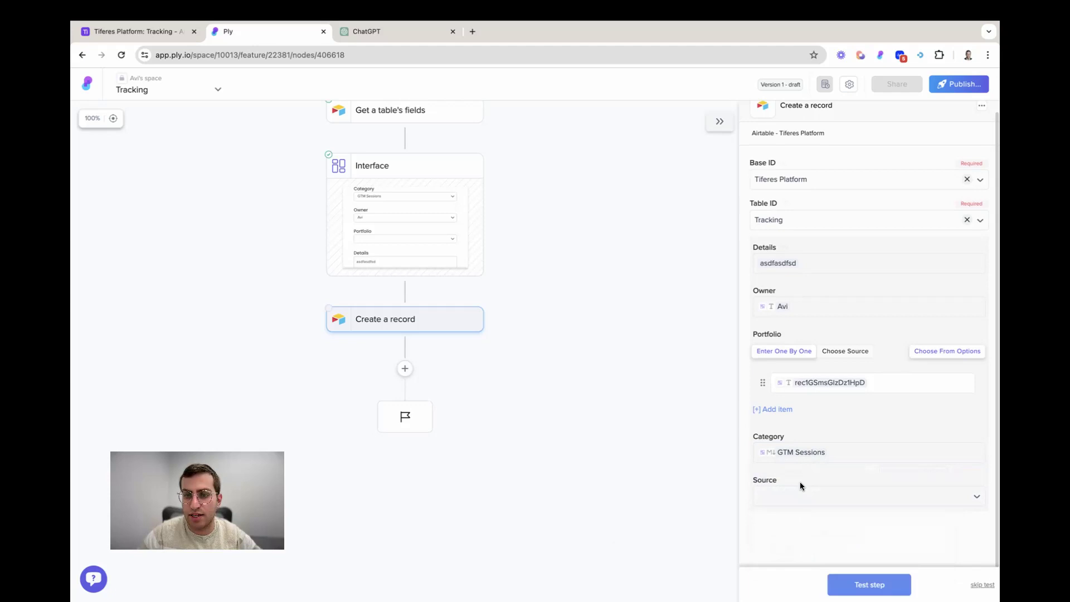
{"action": "left_click", "coordinate": [783, 497]}
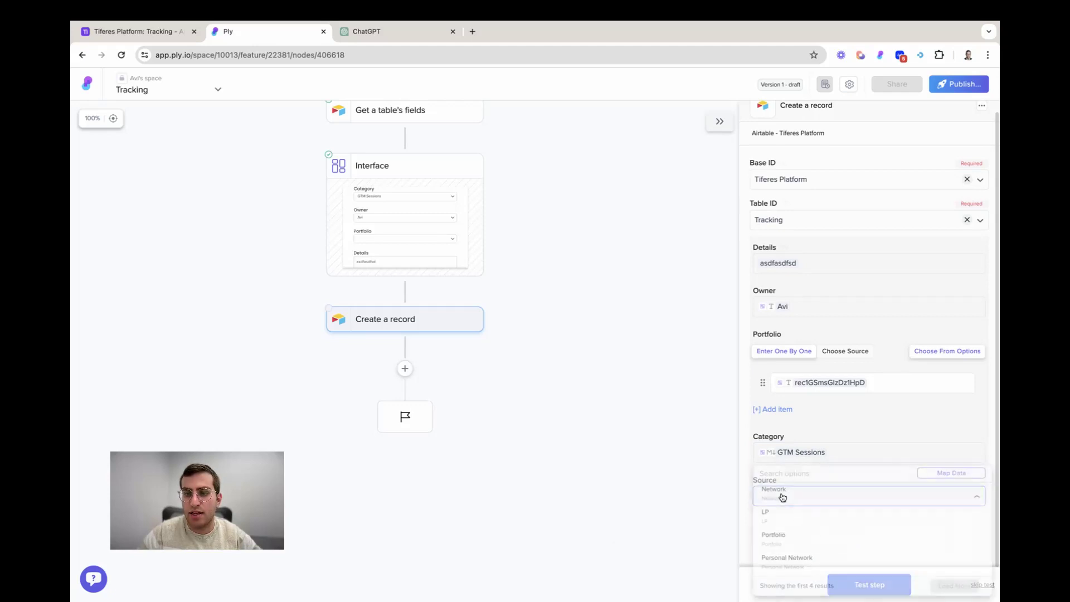
{"action": "left_click", "coordinate": [929, 479]}
{"action": "left_click", "coordinate": [792, 585]}
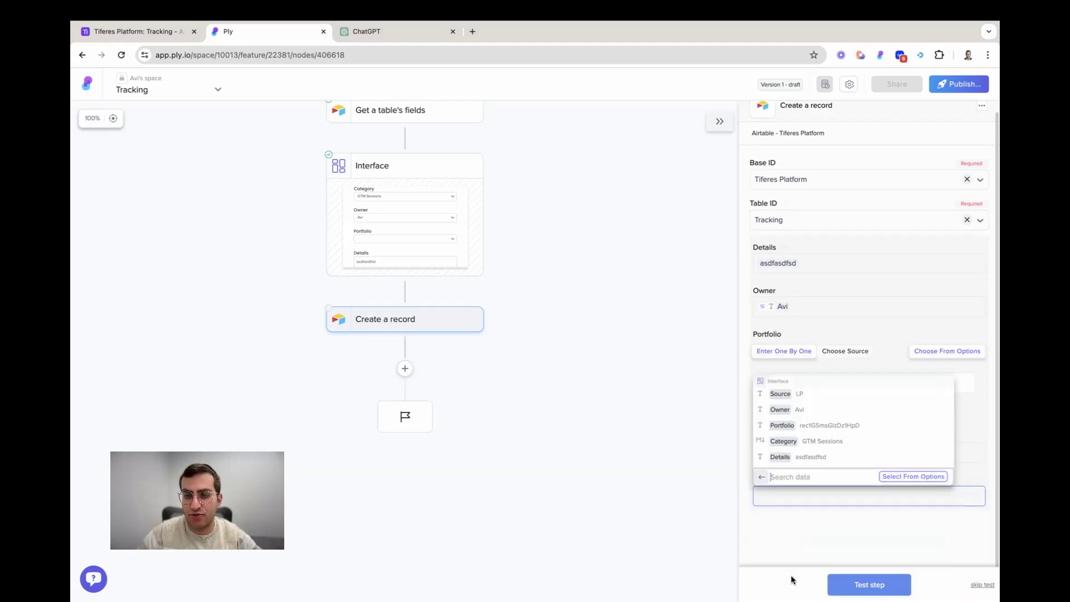
{"action": "left_click", "coordinate": [780, 393]}
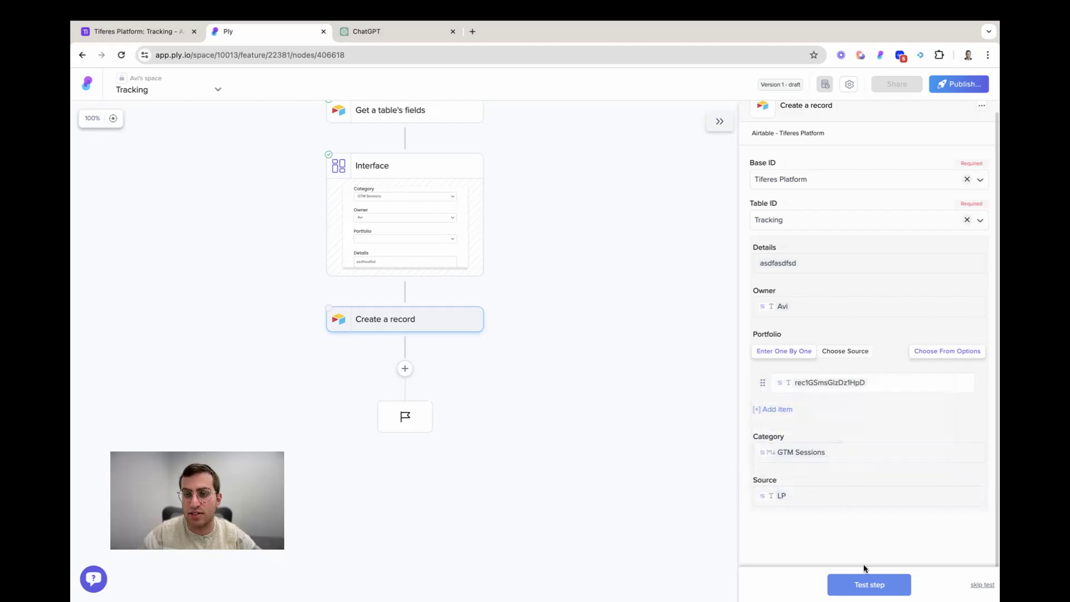
Test the Create a record step and check the Airtable Tracking table for the new record
{"action": "left_click", "coordinate": [862, 584]}
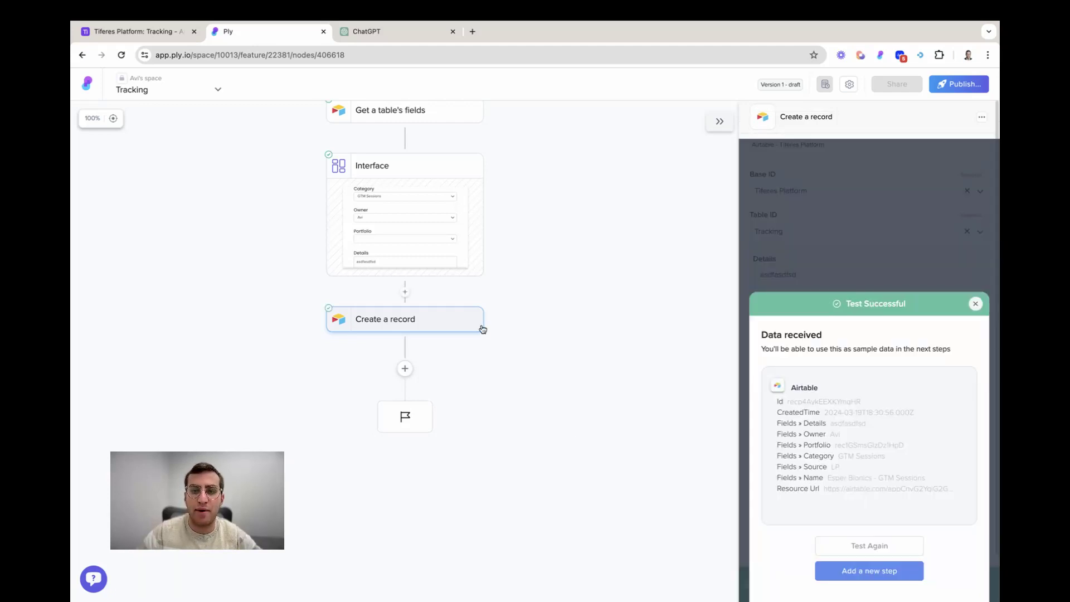
{"action": "left_click", "coordinate": [140, 35]}
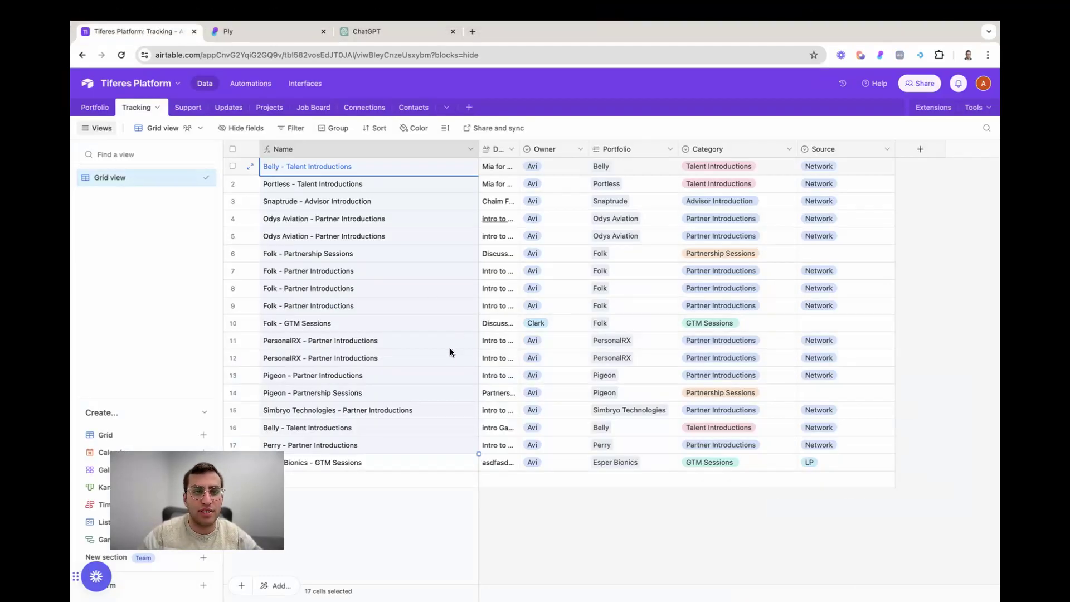
{"action": "left_click", "coordinate": [704, 501]}
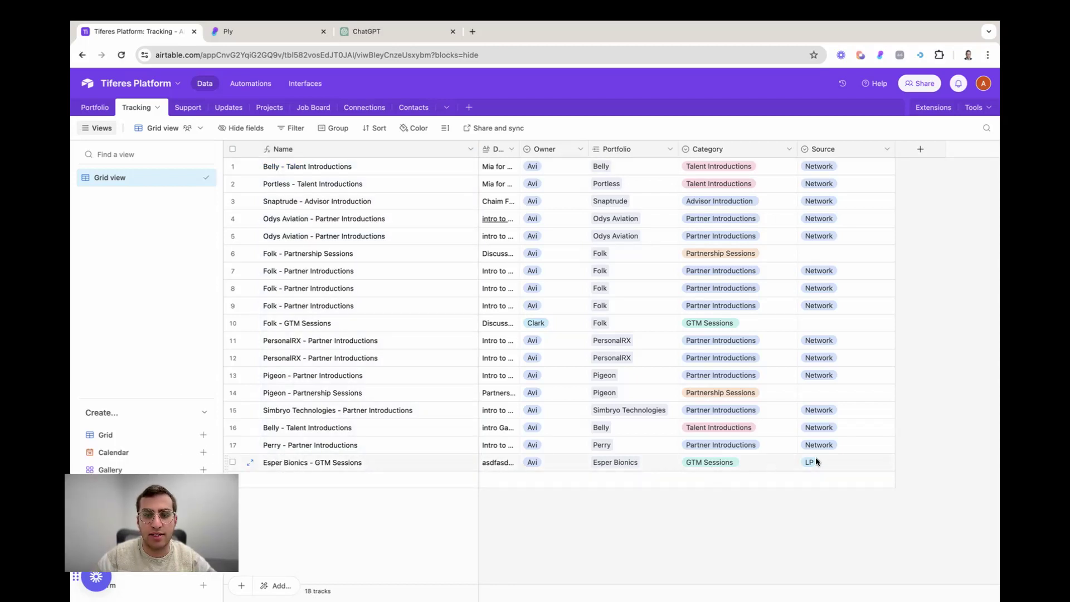
Delete the "Esper Bionics - GTM Sessions" test record from the Airtable Tracking table and return to the Ply workflow
{"action": "left_click", "coordinate": [233, 462]}
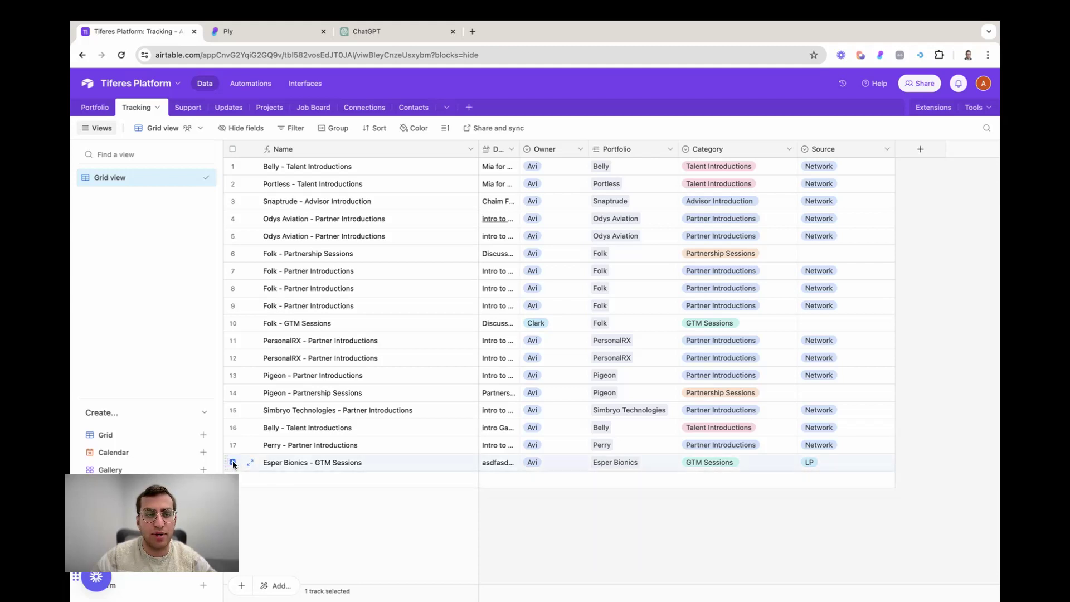
{"action": "right_click", "coordinate": [287, 461]}
{"action": "left_click", "coordinate": [312, 446]}
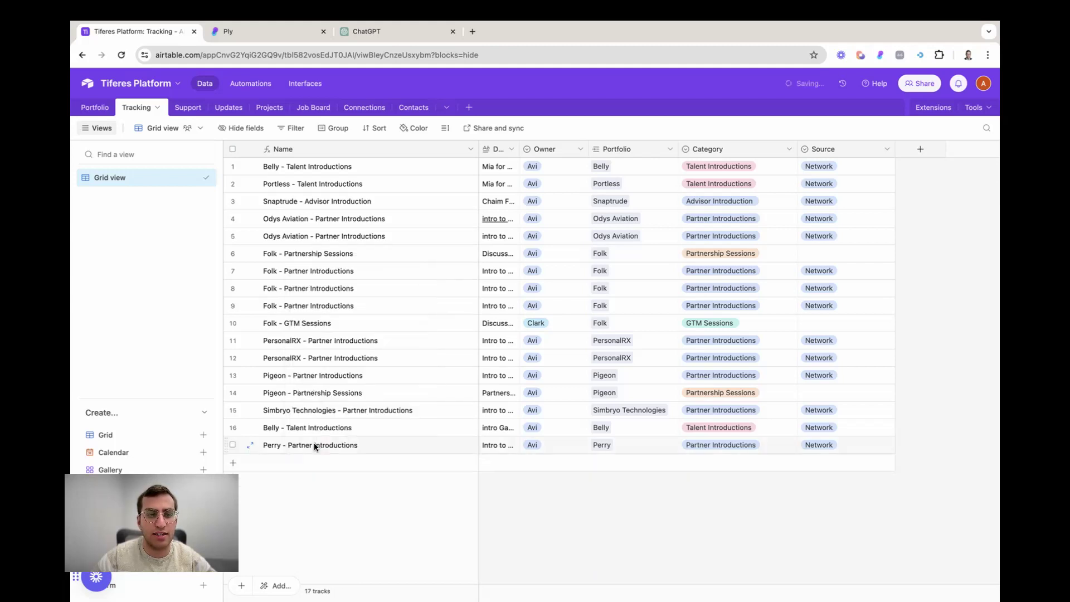
{"action": "left_click", "coordinate": [239, 32]}
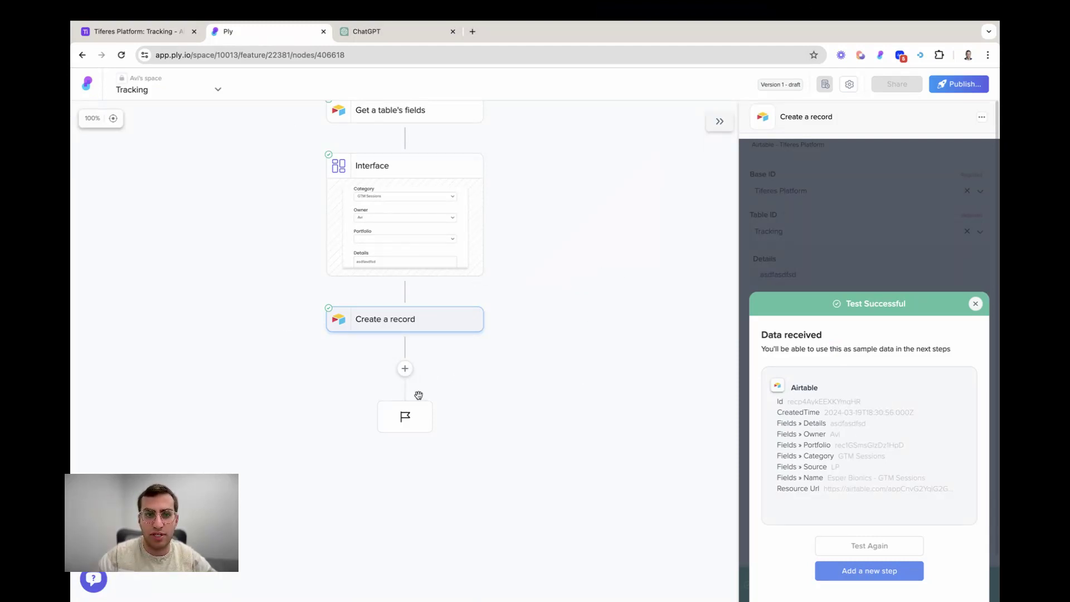
{"action": "left_click", "coordinate": [405, 368]}
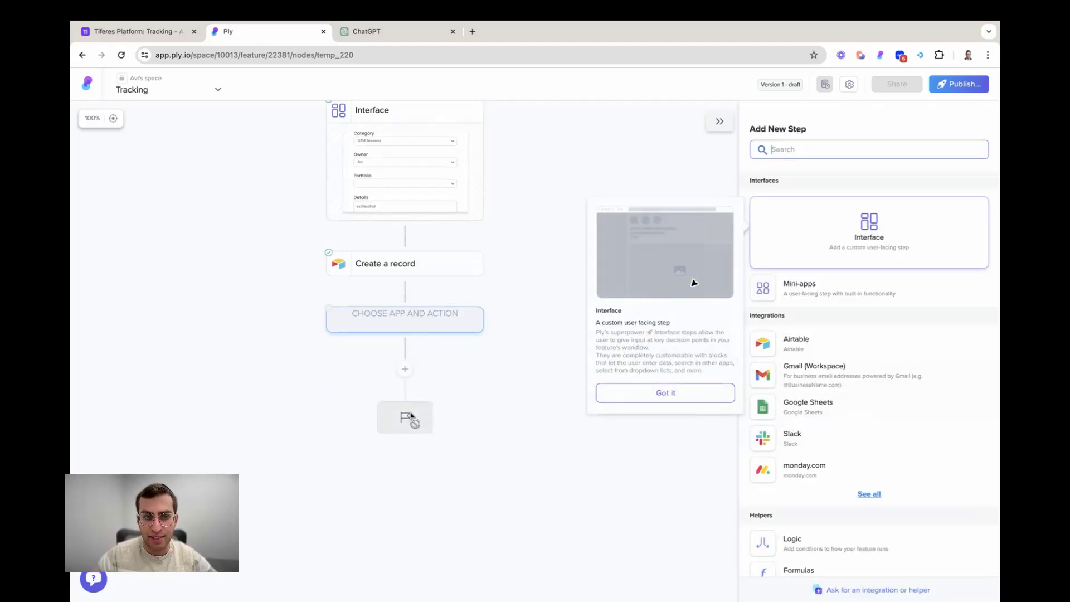
{"action": "scroll", "coordinate": [769, 375], "scroll_direction": "down", "scroll_amount": 3}
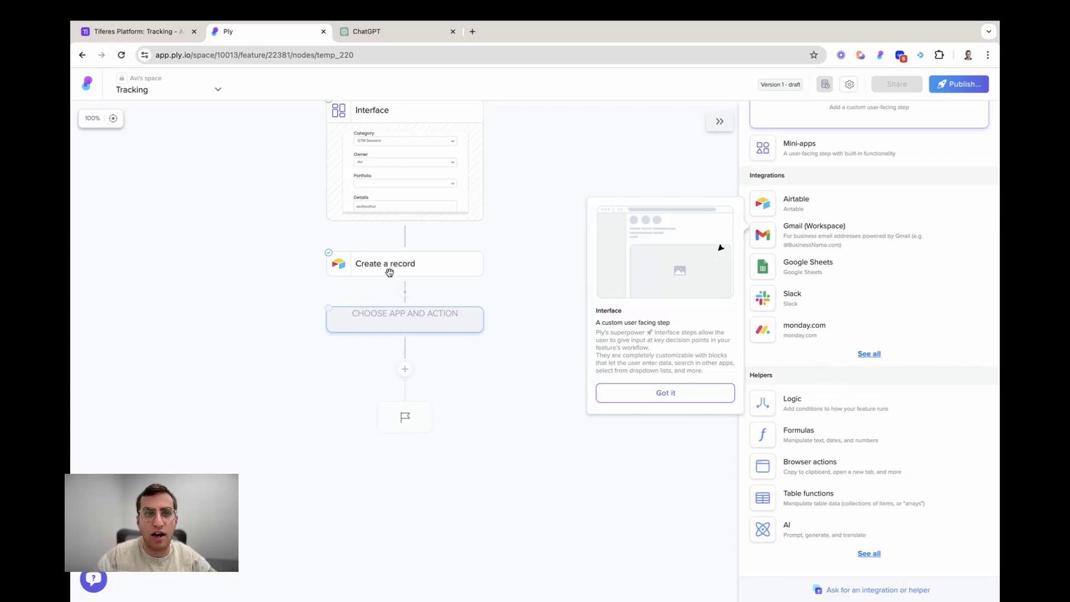
{"action": "right_click", "coordinate": [410, 314]}
{"action": "key", "text": "Escape"}
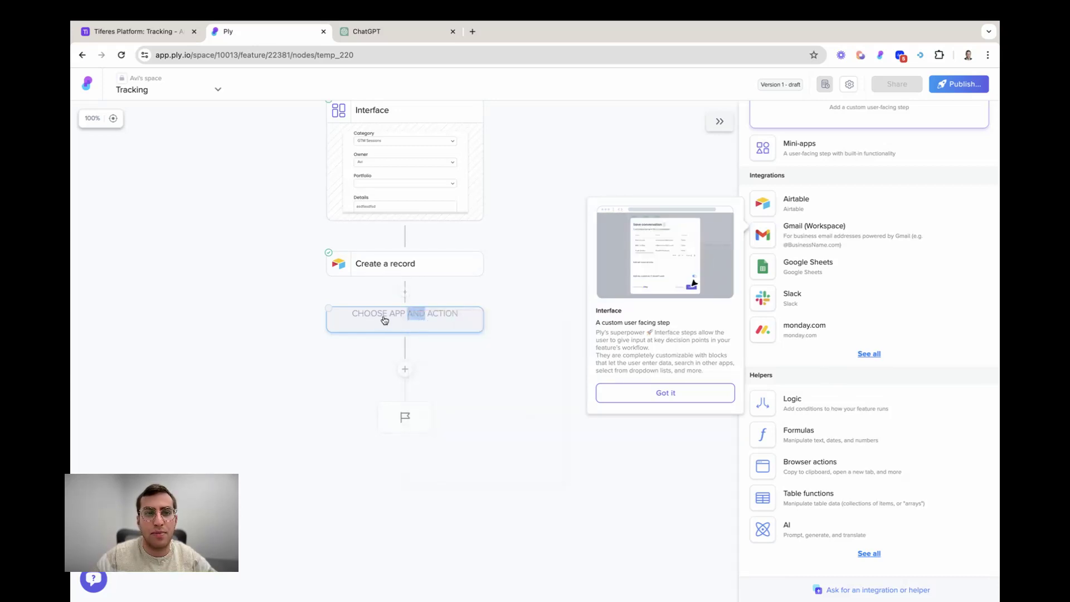
{"action": "left_click", "coordinate": [418, 320]}
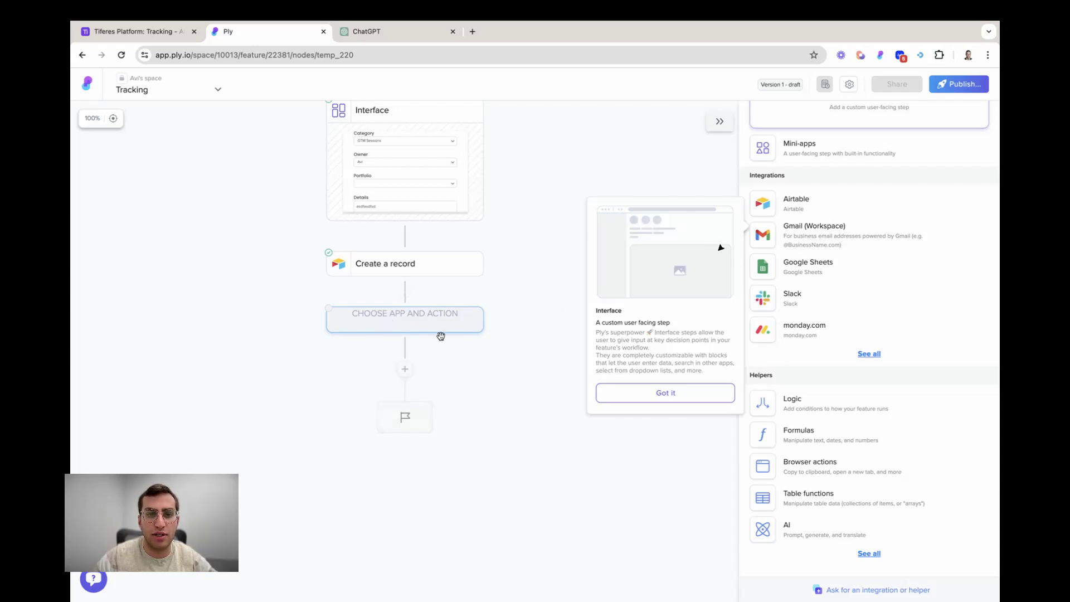
{"action": "left_click", "coordinate": [620, 390]}
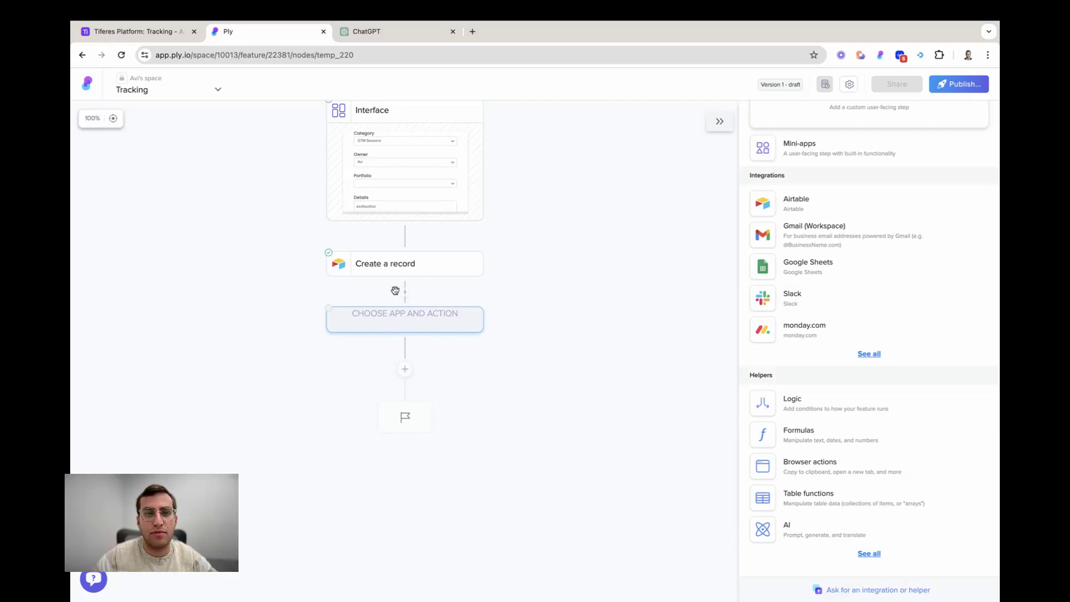
{"action": "right_click", "coordinate": [410, 315]}
{"action": "left_click", "coordinate": [379, 319]}
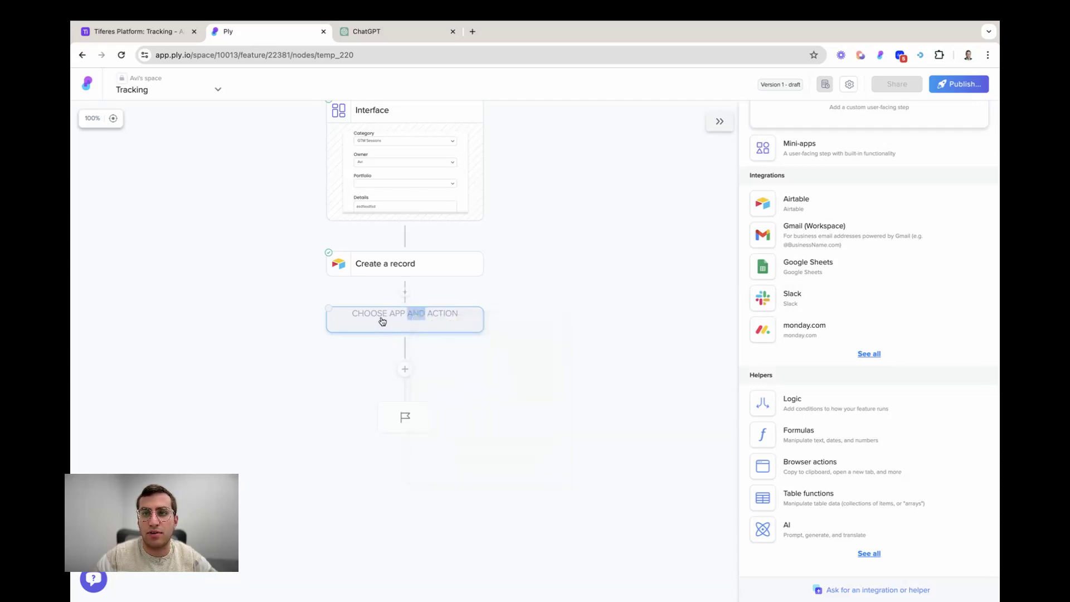
{"action": "left_click", "coordinate": [429, 319]}
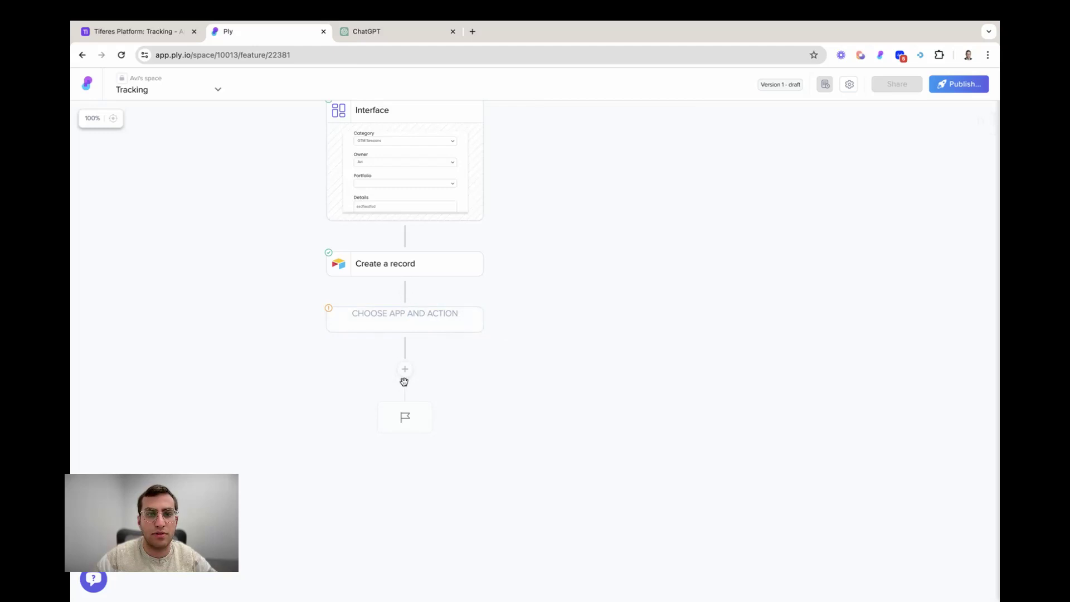
{"action": "left_click", "coordinate": [402, 197]}
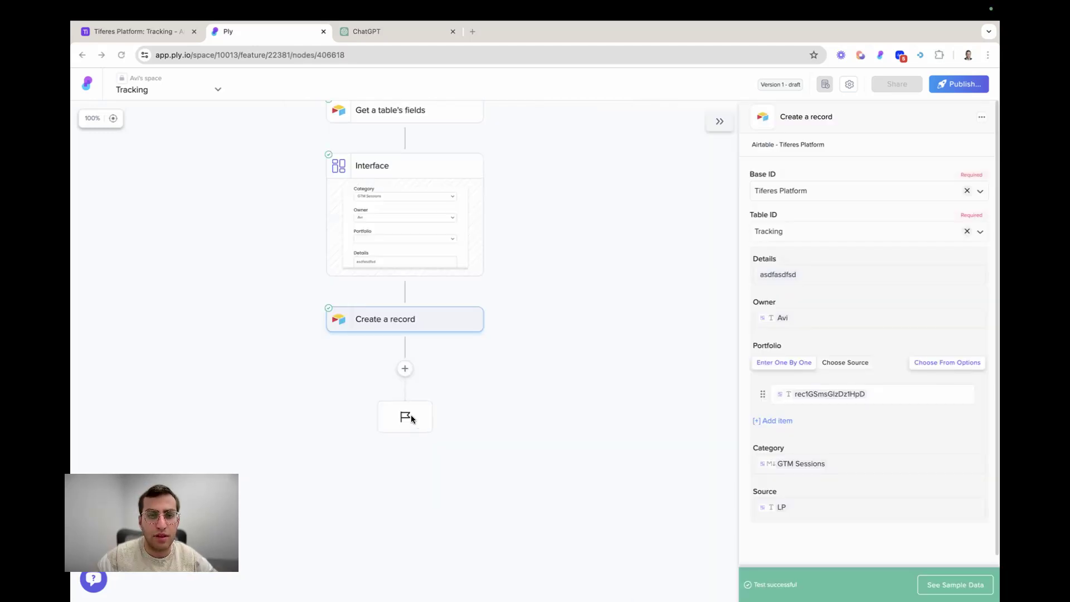
Make the workflow's End run step an Ending interface and add an End run buttons block to it
{"action": "left_click", "coordinate": [410, 414]}
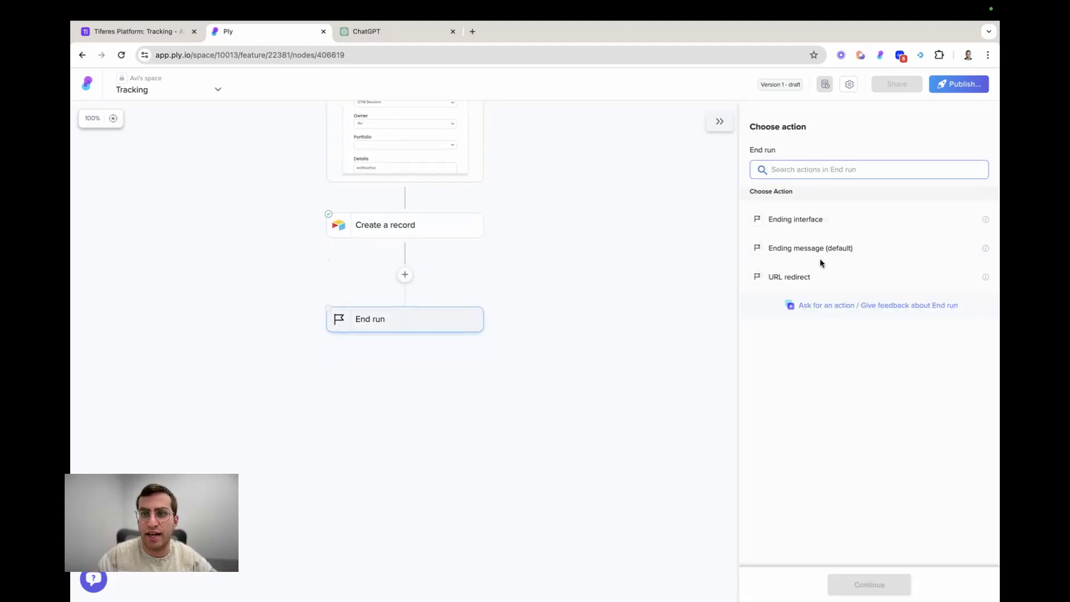
{"action": "left_click", "coordinate": [792, 224]}
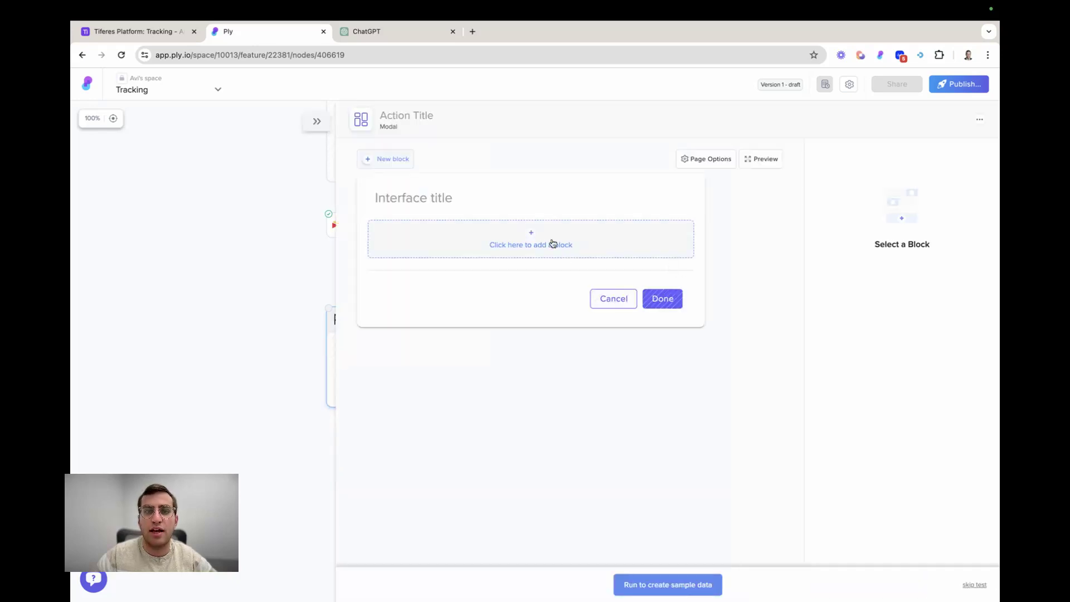
{"action": "left_click", "coordinate": [563, 231]}
{"action": "scroll", "coordinate": [508, 384], "scroll_direction": "down", "scroll_amount": 3}
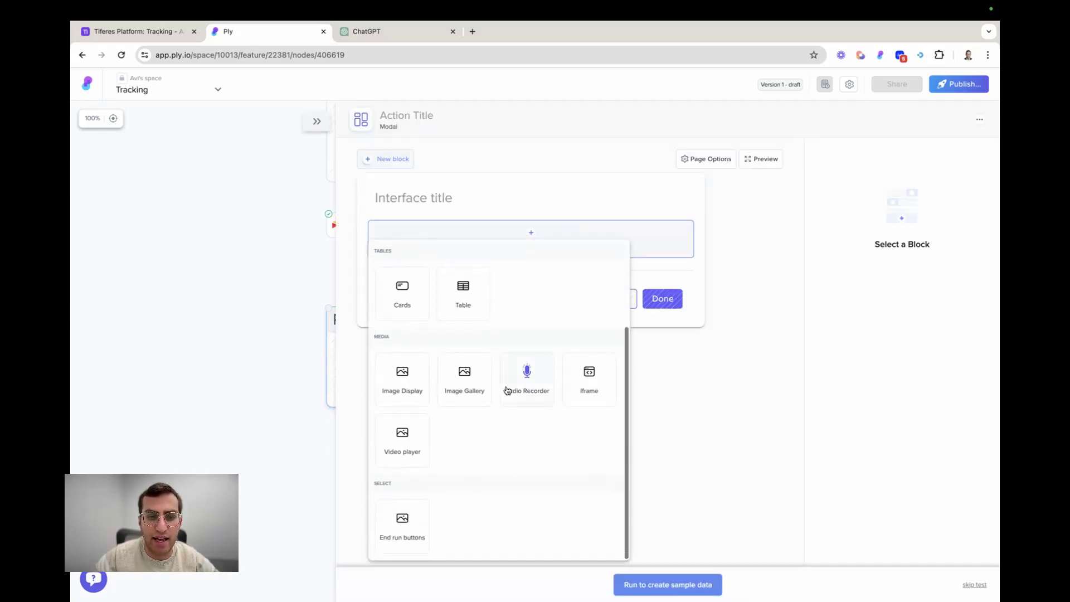
{"action": "left_click", "coordinate": [400, 527]}
{"action": "triple_click", "coordinate": [880, 221]}
{"action": "type", "text": "Ru"}
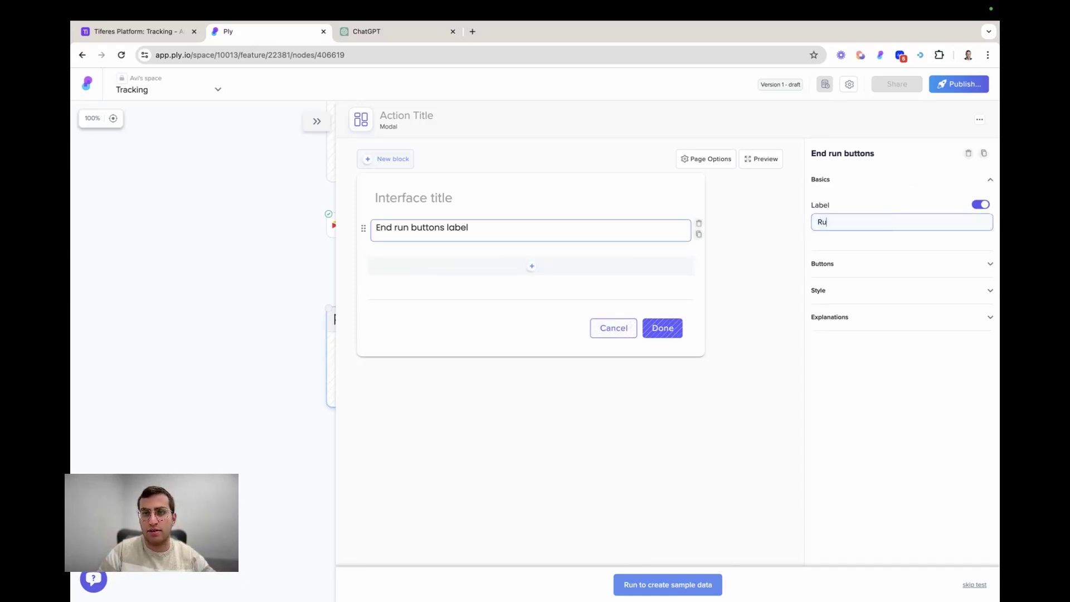
{"action": "key", "text": "BackSpace"}
{"action": "key", "text": "BackSpace"}
{"action": "key", "text": "BackSpace"}
{"action": "key", "text": "BackSpace"}
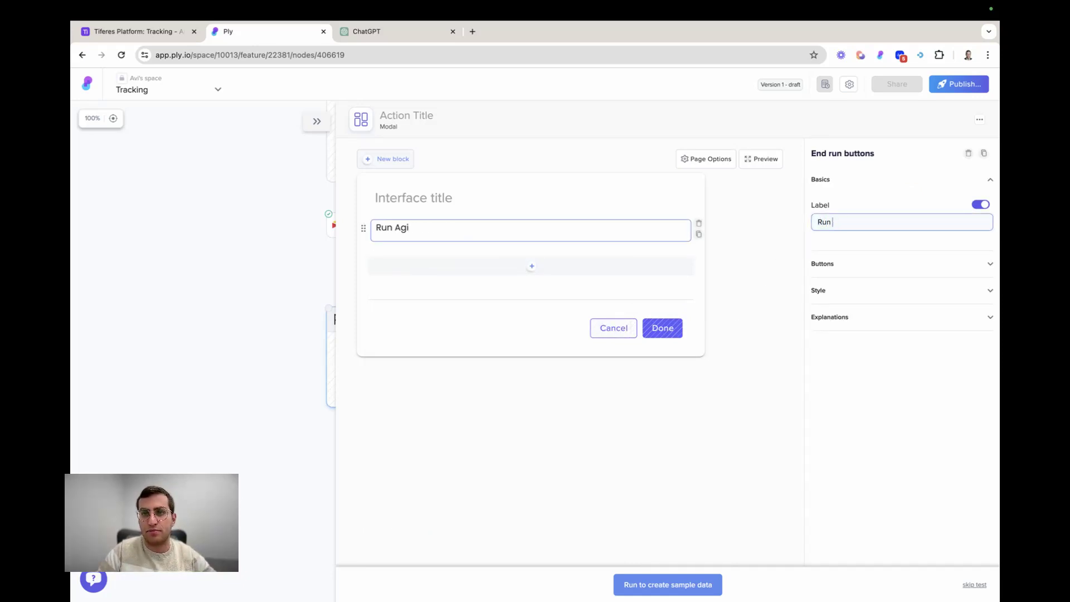
{"action": "key", "text": "BackSpace"}
Turn off the End run buttons block's label and label its first button "Run Again"
{"action": "left_click", "coordinate": [980, 205]}
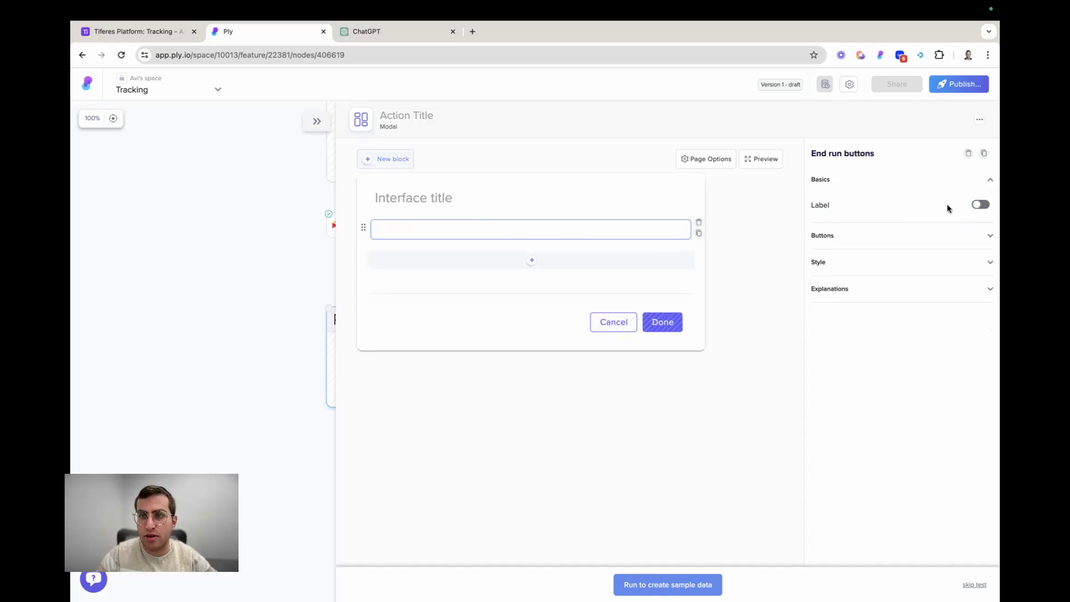
{"action": "left_click", "coordinate": [925, 239]}
{"action": "left_click", "coordinate": [841, 254]}
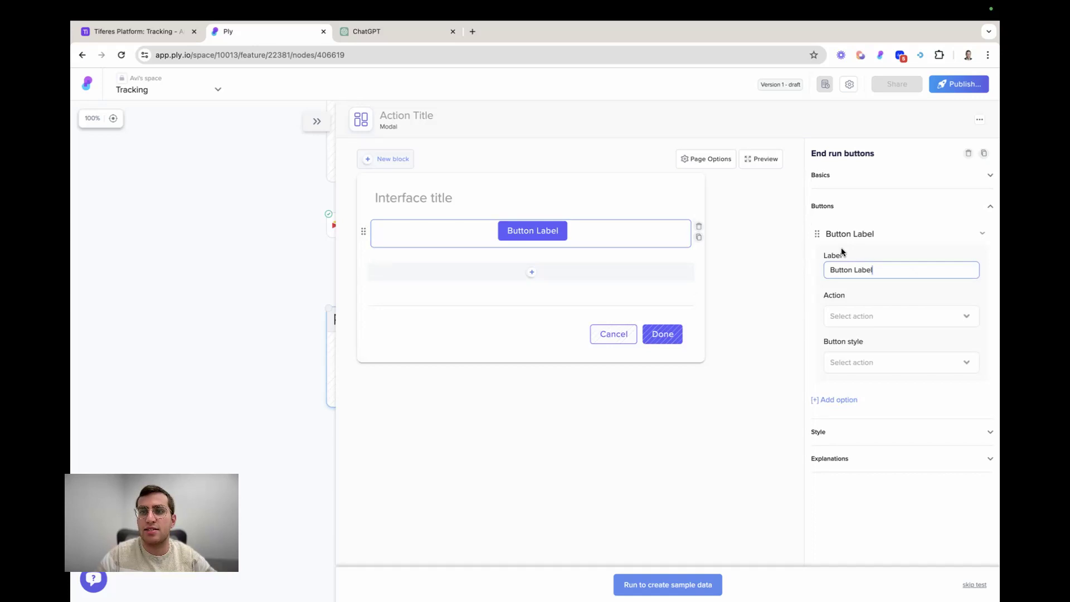
{"action": "triple_click", "coordinate": [859, 270]}
{"action": "type", "text": "Run Again"}
Set the Run Again button's action to Run feature again and its button style to Secondary
{"action": "left_click", "coordinate": [869, 316]}
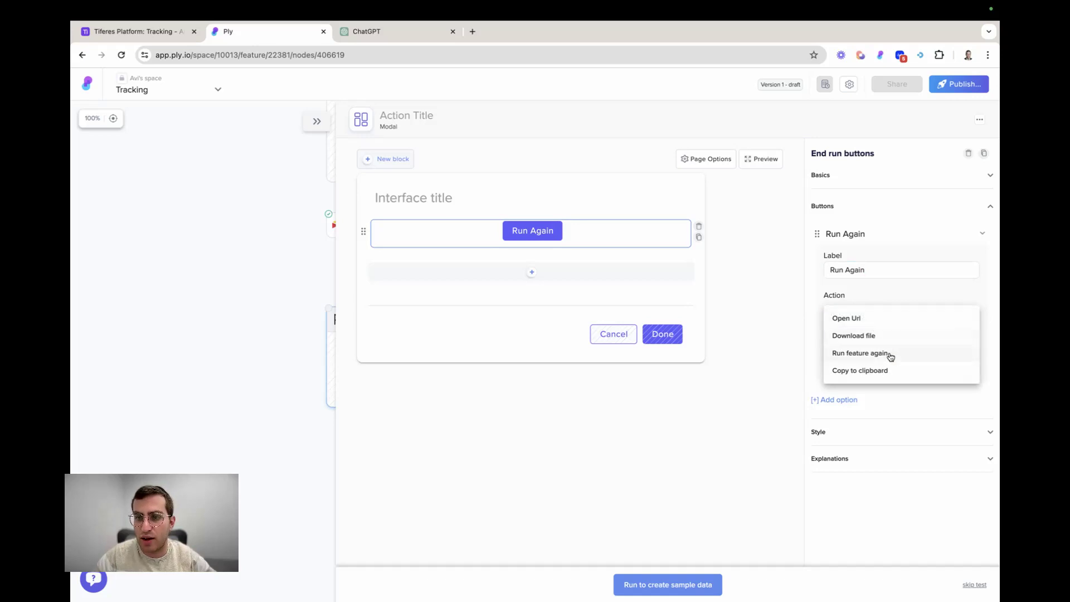
{"action": "left_click", "coordinate": [850, 356]}
{"action": "left_click", "coordinate": [855, 364]}
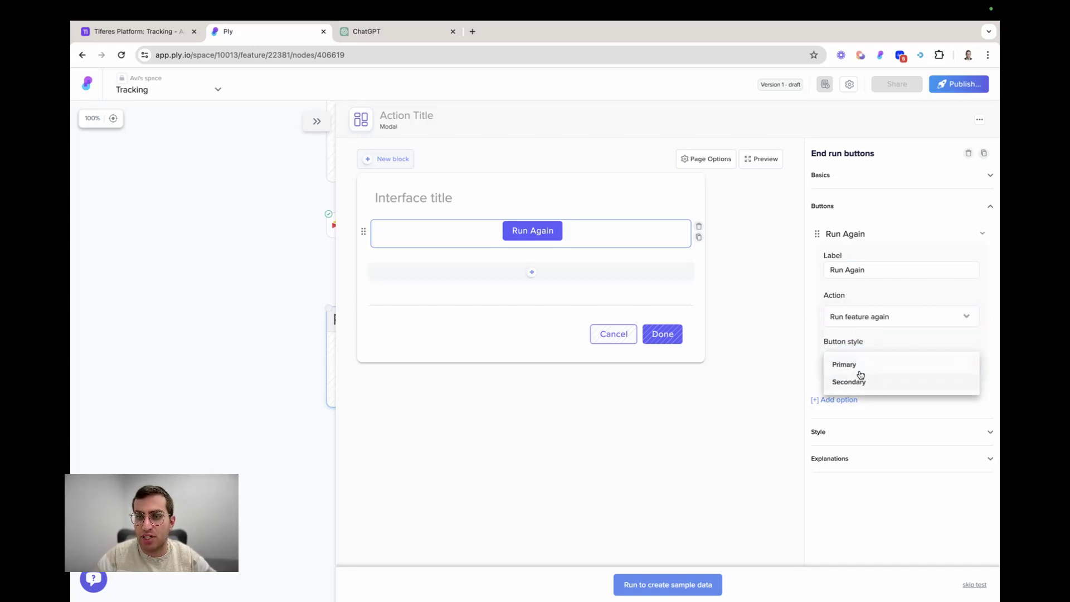
{"action": "left_click", "coordinate": [852, 365]}
{"action": "left_click", "coordinate": [852, 370]}
{"action": "left_click", "coordinate": [864, 384]}
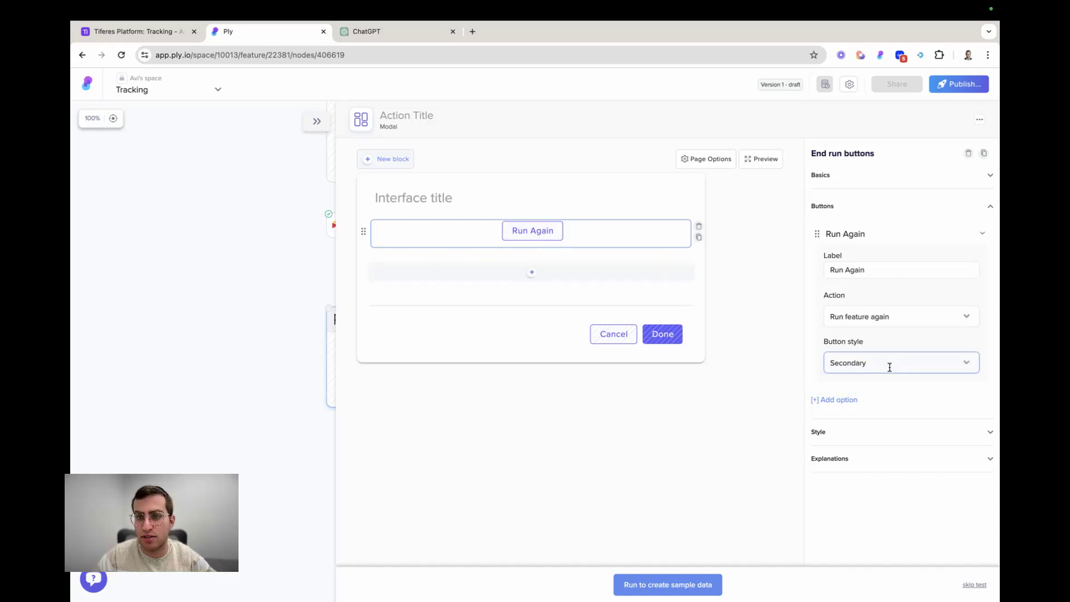
Add a second button labelled "Open Record in new Tab" and set its action to Open Url
{"action": "left_click", "coordinate": [842, 433]}
{"action": "left_click", "coordinate": [829, 310]}
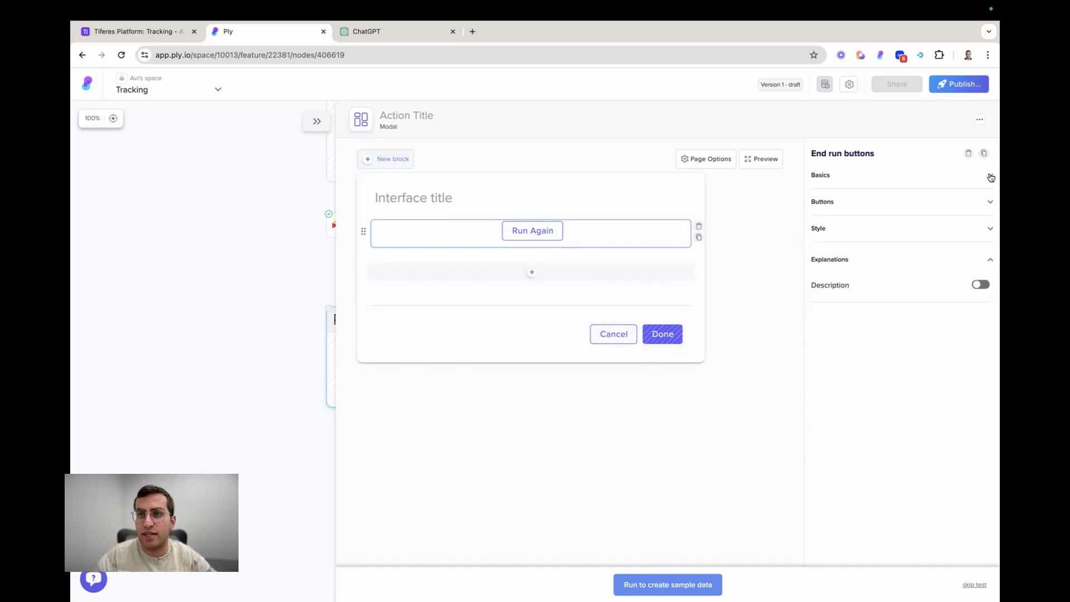
{"action": "left_click", "coordinate": [971, 205]}
{"action": "left_click", "coordinate": [862, 399]}
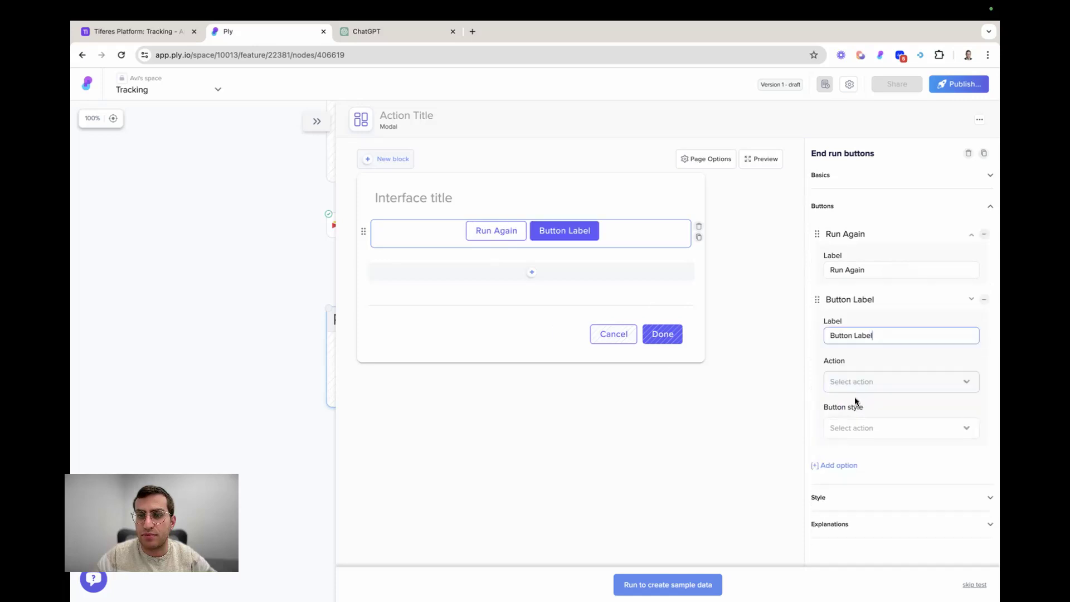
{"action": "triple_click", "coordinate": [850, 293]}
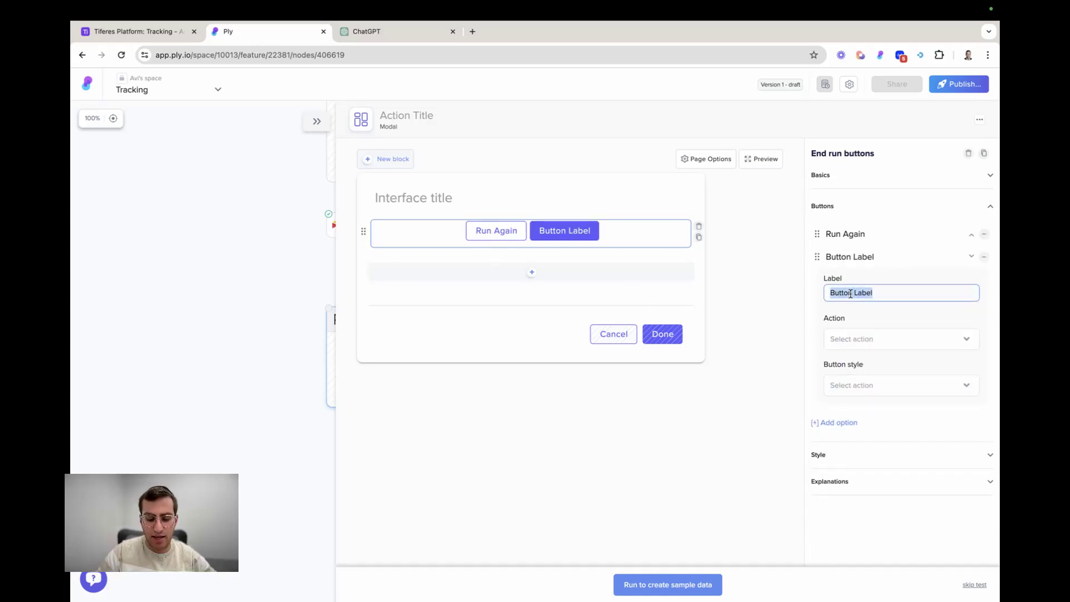
{"action": "type", "text": "Open"}
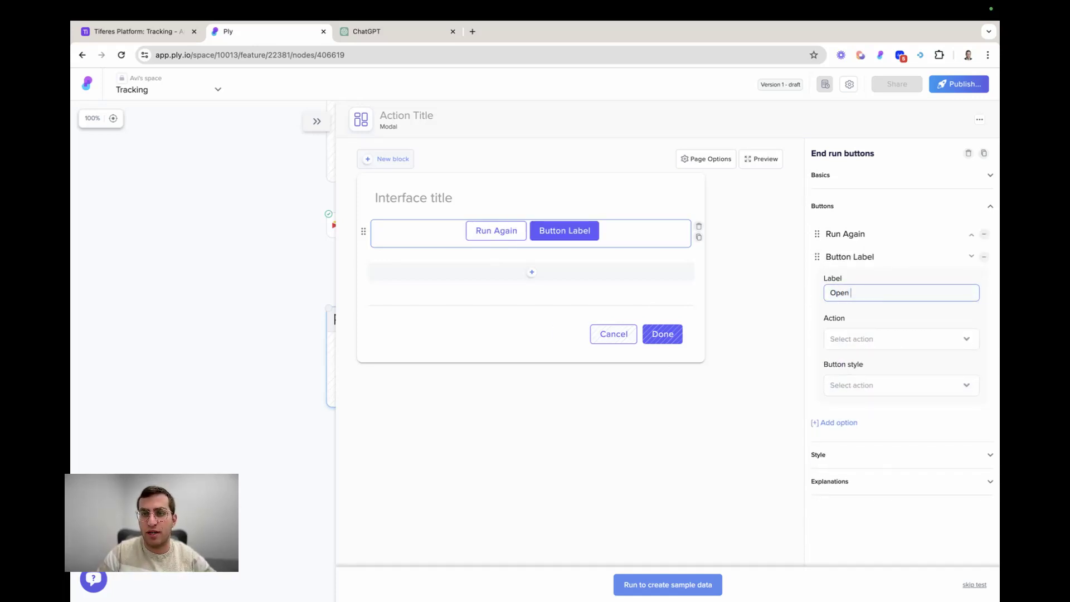
{"action": "type", "text": " Ree"}
{"action": "key", "text": "BackSpace"}
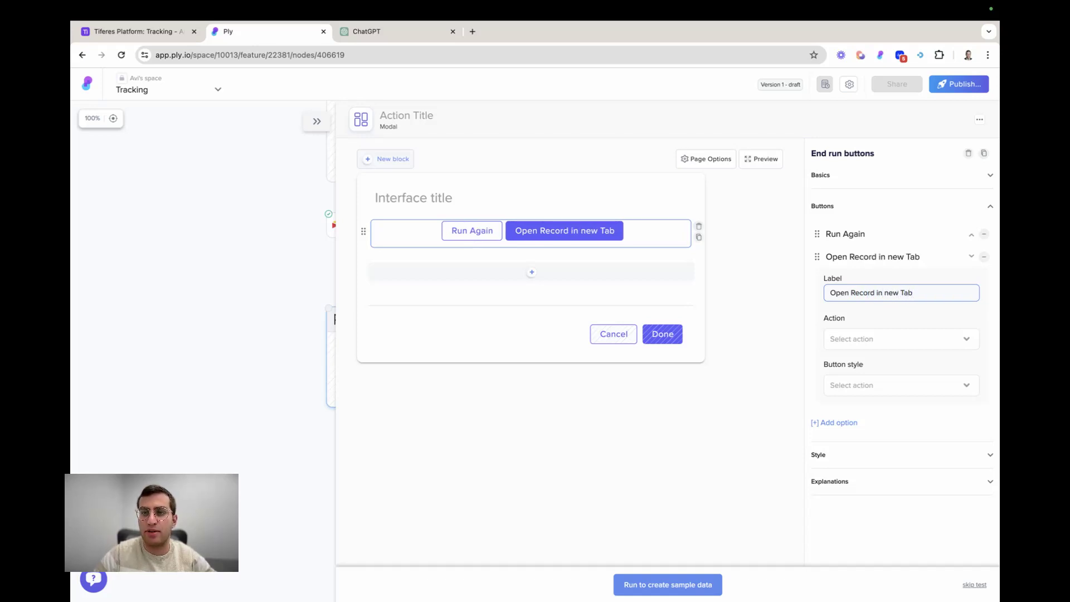
{"action": "left_click", "coordinate": [897, 337]}
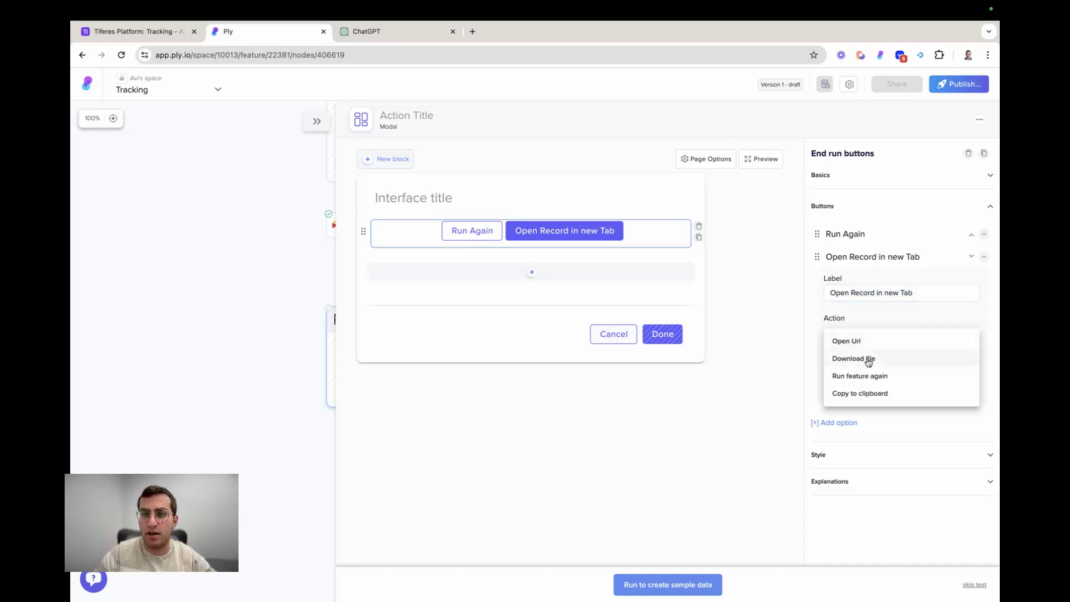
{"action": "left_click", "coordinate": [858, 341]}
Open the "Pigeon - Partnership Sessions" record in the Airtable Tracking table and copy its URL up to the record ID
{"action": "left_click", "coordinate": [142, 32]}
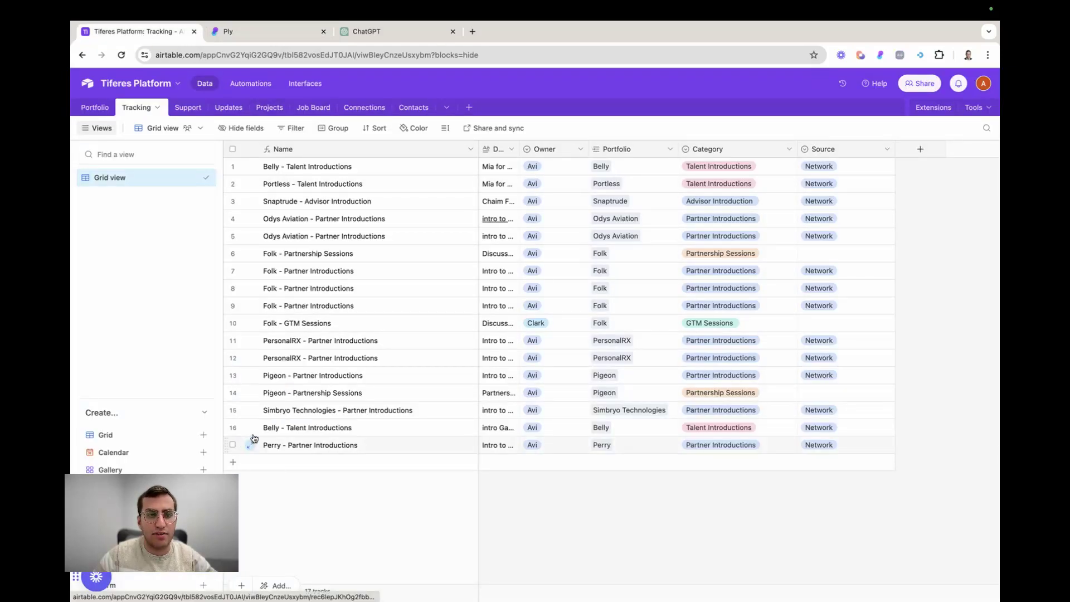
{"action": "left_click", "coordinate": [251, 394]}
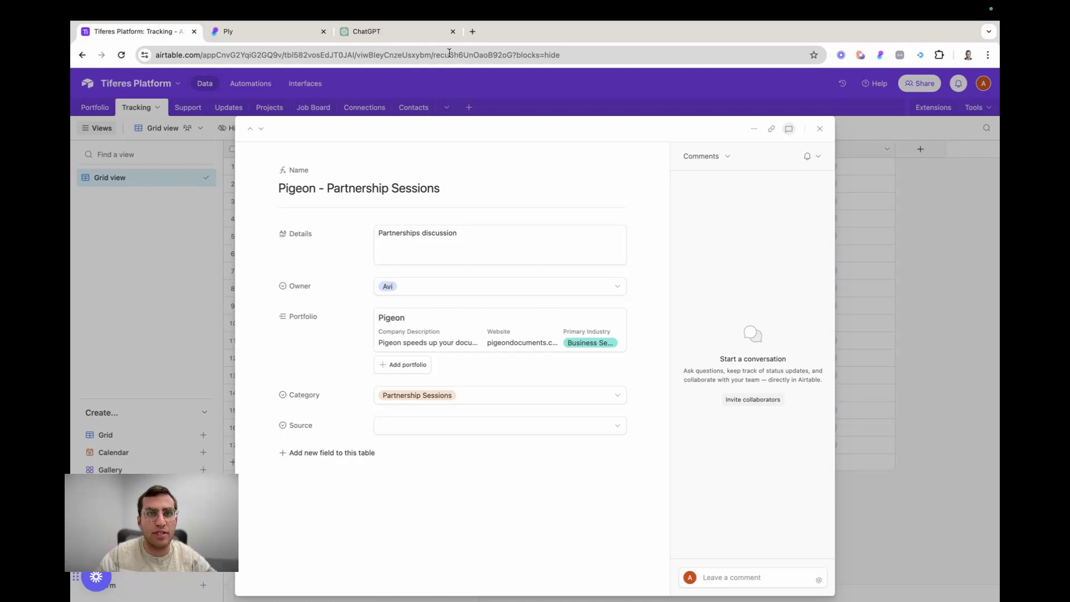
{"action": "left_click_drag", "start_coordinate": [435, 57], "coordinate": [145, 55]}
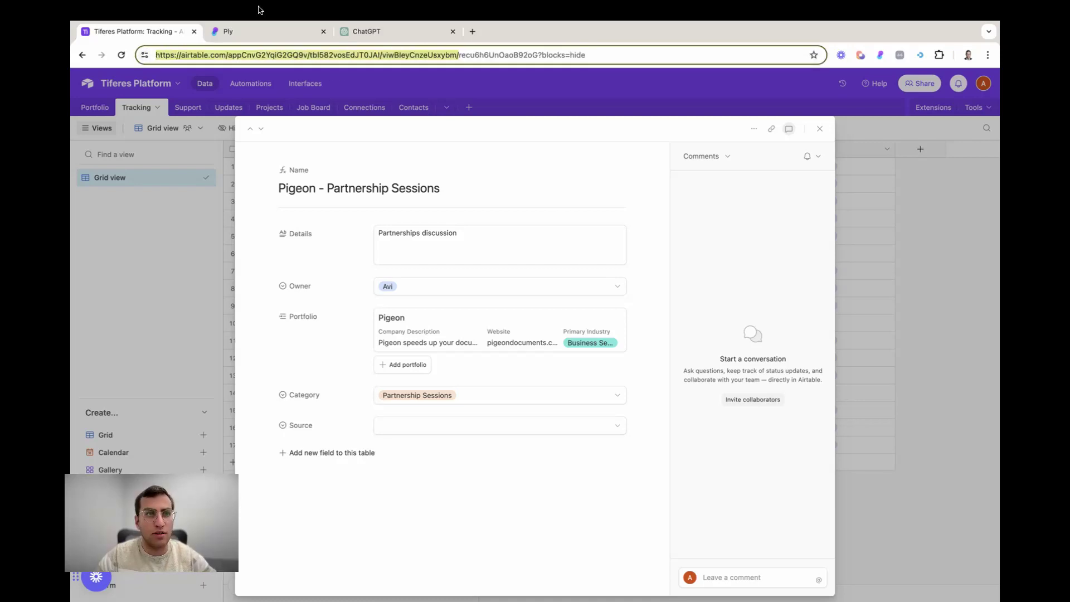
Back in Ply, fill the second button's Url with the copied Airtable address followed by the ID from the Create a record step
{"action": "left_click", "coordinate": [257, 32]}
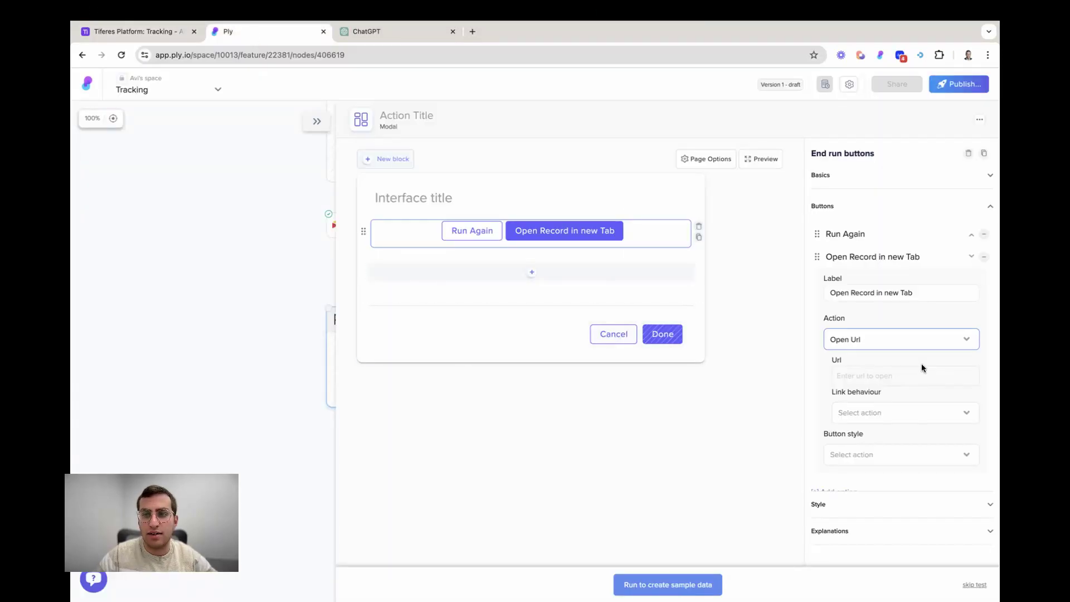
{"action": "left_click", "coordinate": [870, 377]}
{"action": "key", "text": "ctrl+v"}
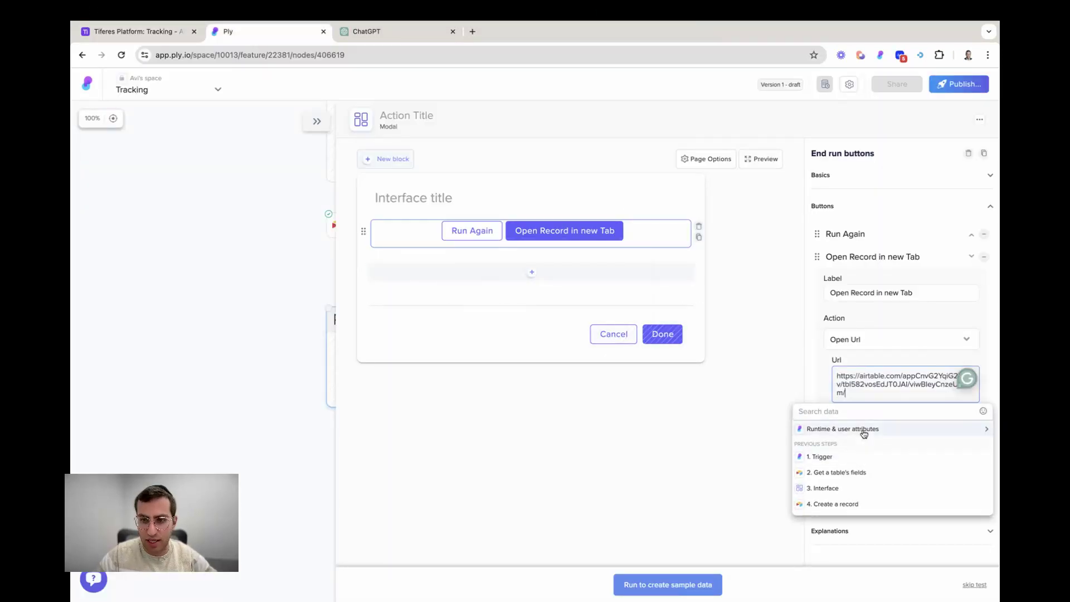
{"action": "left_click", "coordinate": [840, 503]}
{"action": "left_click", "coordinate": [837, 440]}
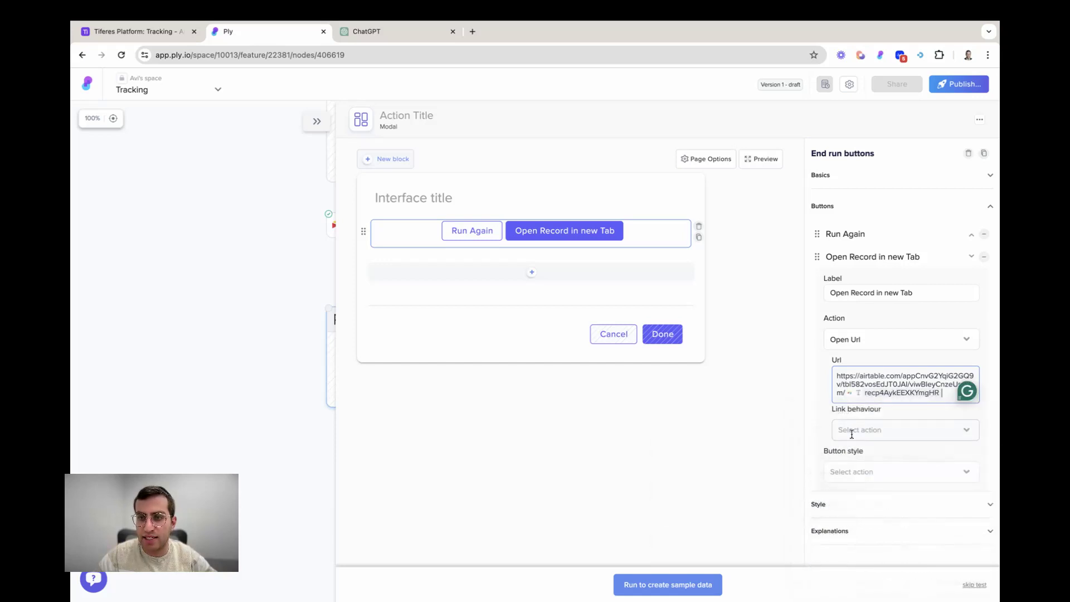
Set the Open Record in new Tab button's link behaviour to Open in new tab and its style to Primary
{"action": "left_click", "coordinate": [863, 426]}
{"action": "left_click", "coordinate": [867, 433]}
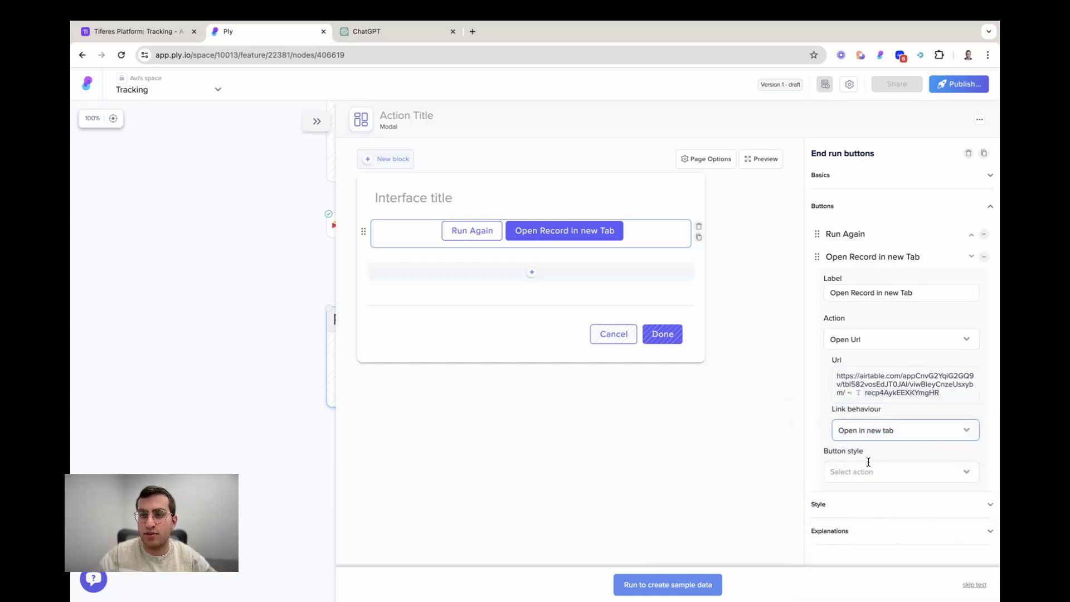
{"action": "left_click", "coordinate": [860, 472]}
{"action": "left_click", "coordinate": [848, 473]}
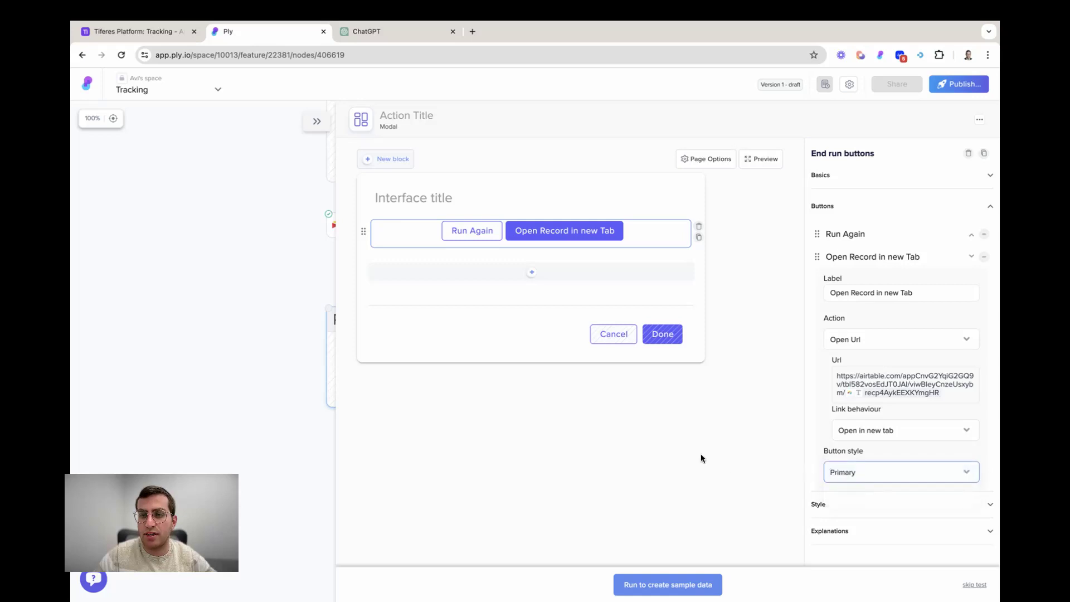
{"action": "left_click", "coordinate": [683, 448]}
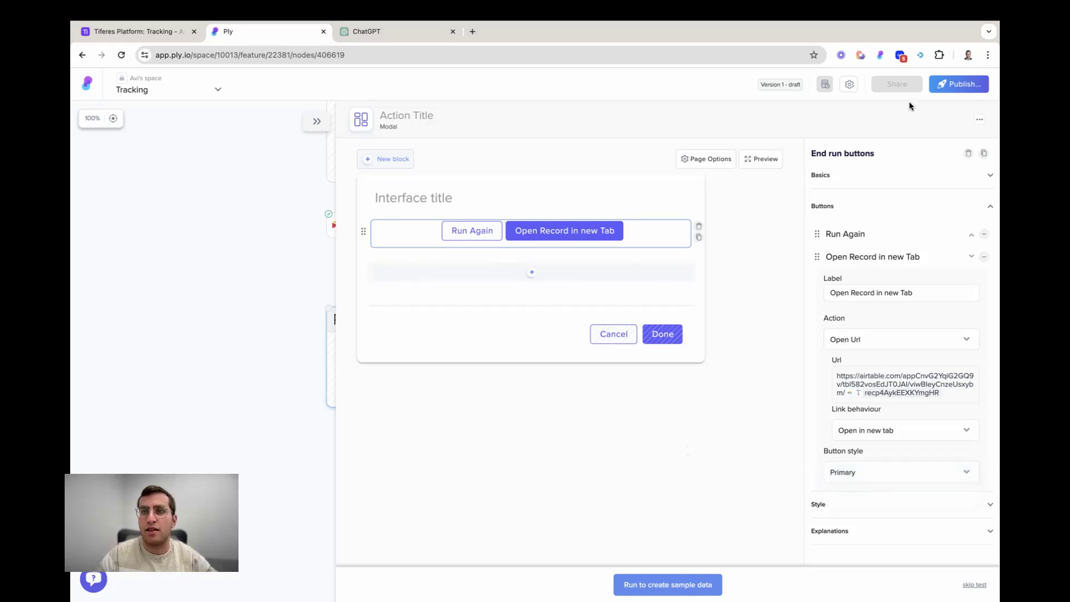
Test the ending interface with sample data and publish the Tracking workflow
{"action": "left_click", "coordinate": [668, 584]}
{"action": "left_click", "coordinate": [809, 384]}
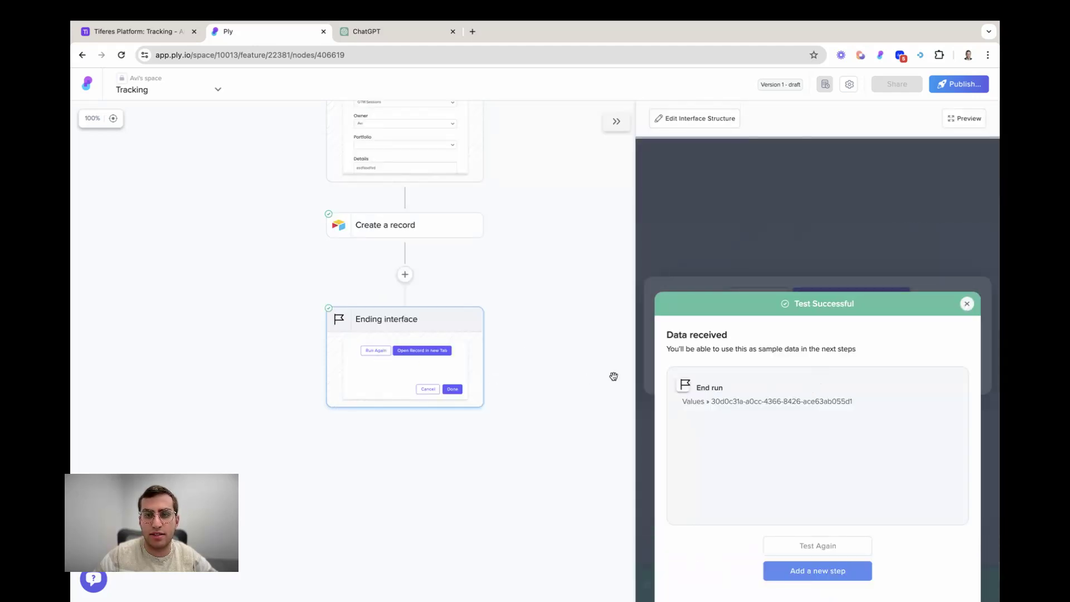
{"action": "left_click", "coordinate": [954, 85]}
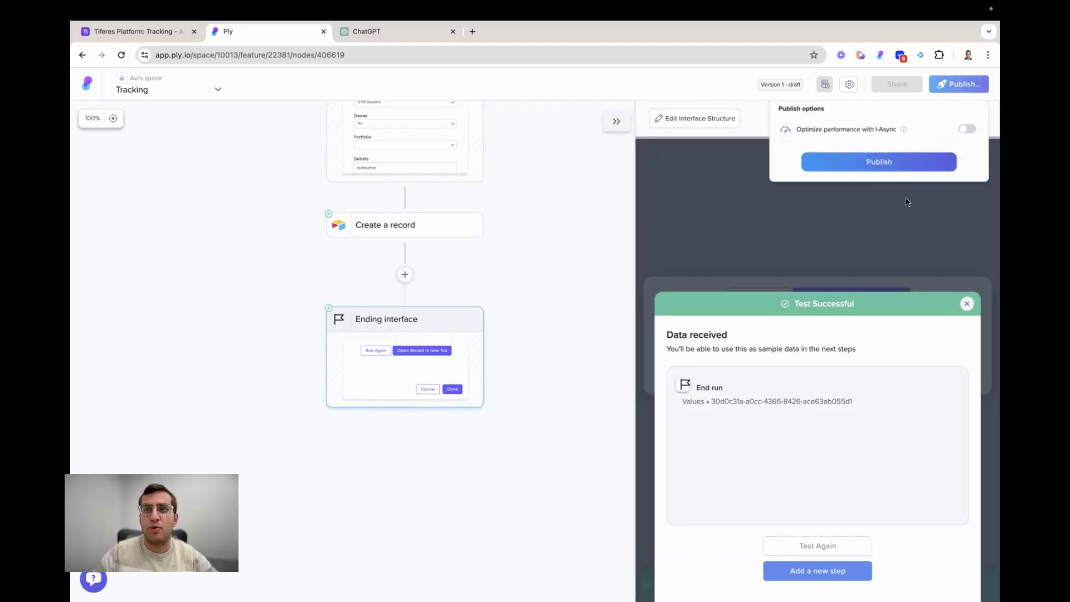
{"action": "left_click", "coordinate": [890, 185]}
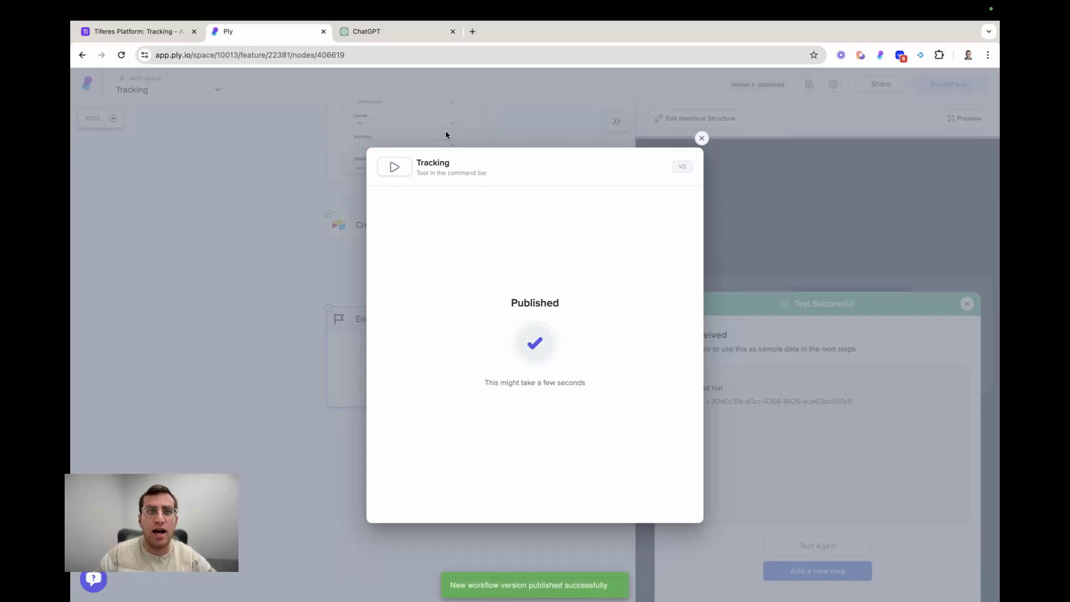
Close the open record in Airtable and run the Tracking tool from the Ply command bar on the ChatGPT page
{"action": "left_click", "coordinate": [162, 34]}
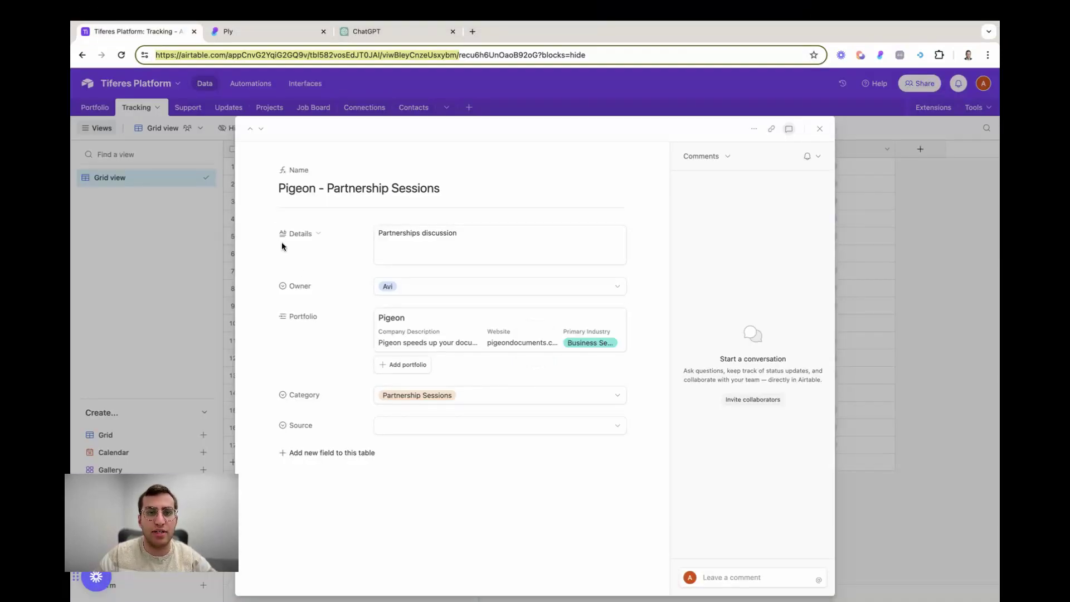
{"action": "left_click", "coordinate": [819, 129]}
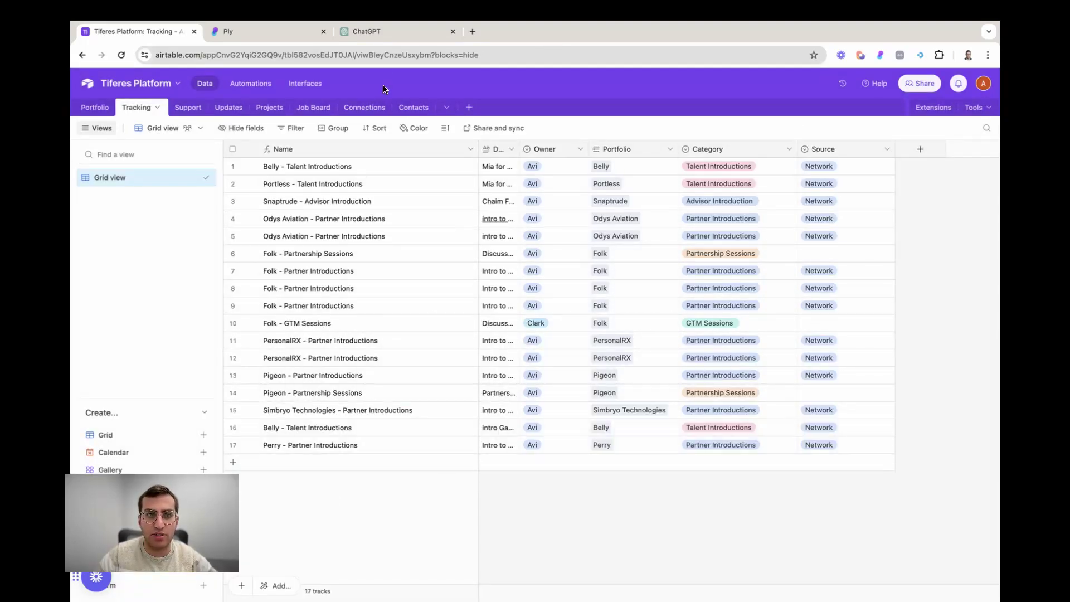
{"action": "left_click", "coordinate": [378, 33]}
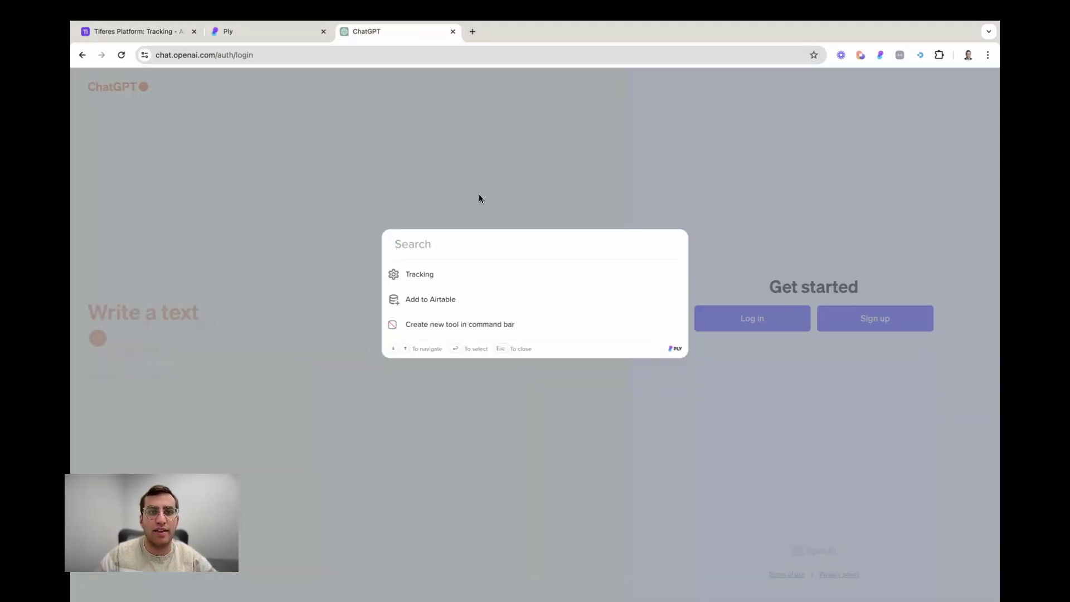
{"action": "key", "text": "Escape"}
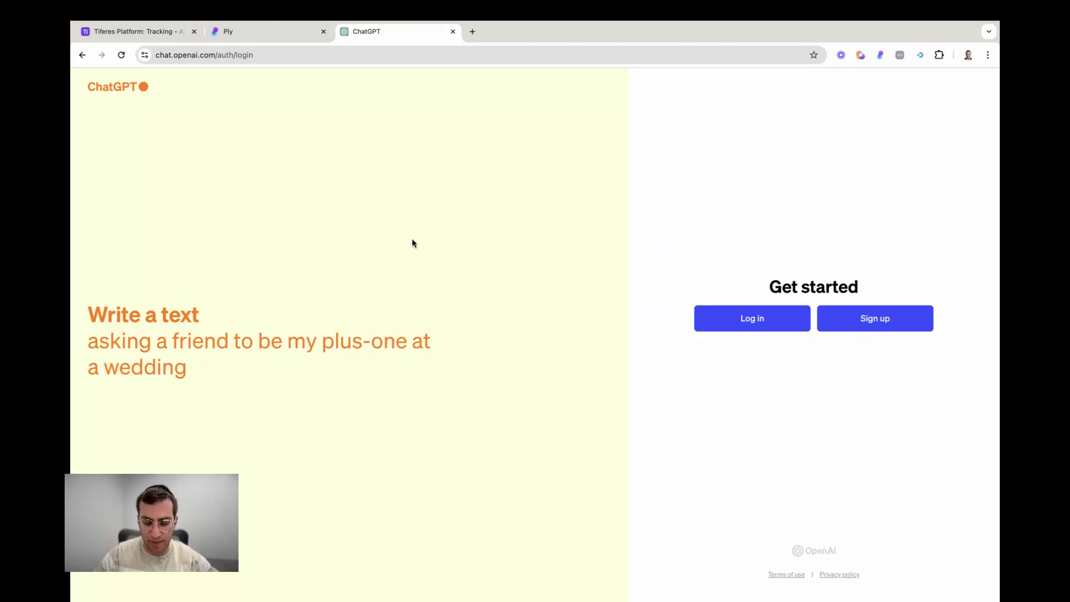
{"action": "key", "text": "super+k"}
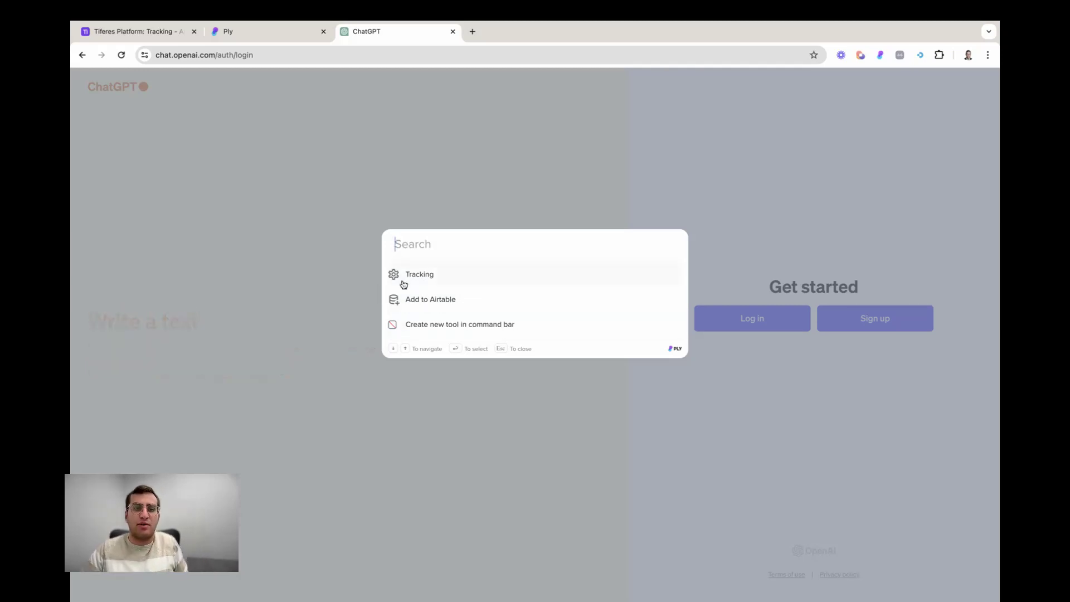
{"action": "left_click", "coordinate": [419, 276]}
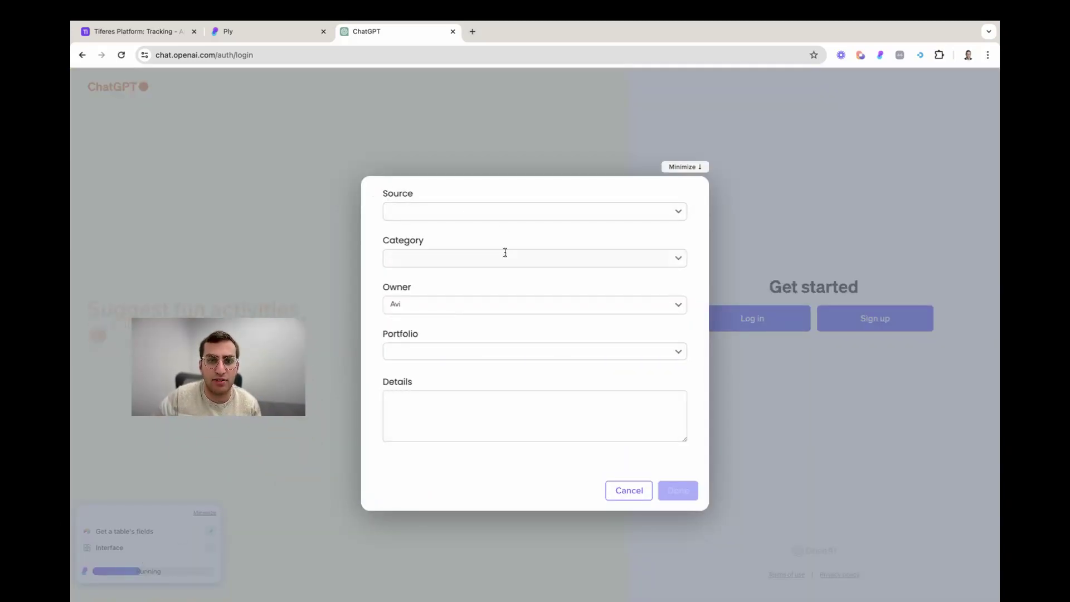
In the Tracking form, set Source to Network, Category to GTM Sessions and Portfolio to PersonalRX
{"action": "left_click", "coordinate": [432, 207]}
{"action": "left_click", "coordinate": [463, 256]}
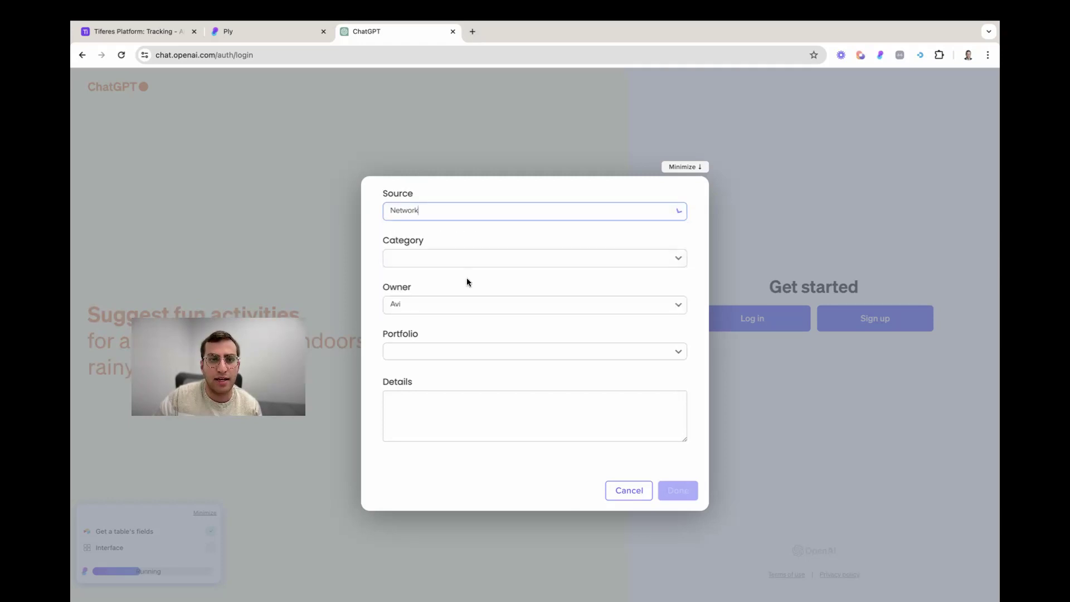
{"action": "left_click", "coordinate": [446, 262]}
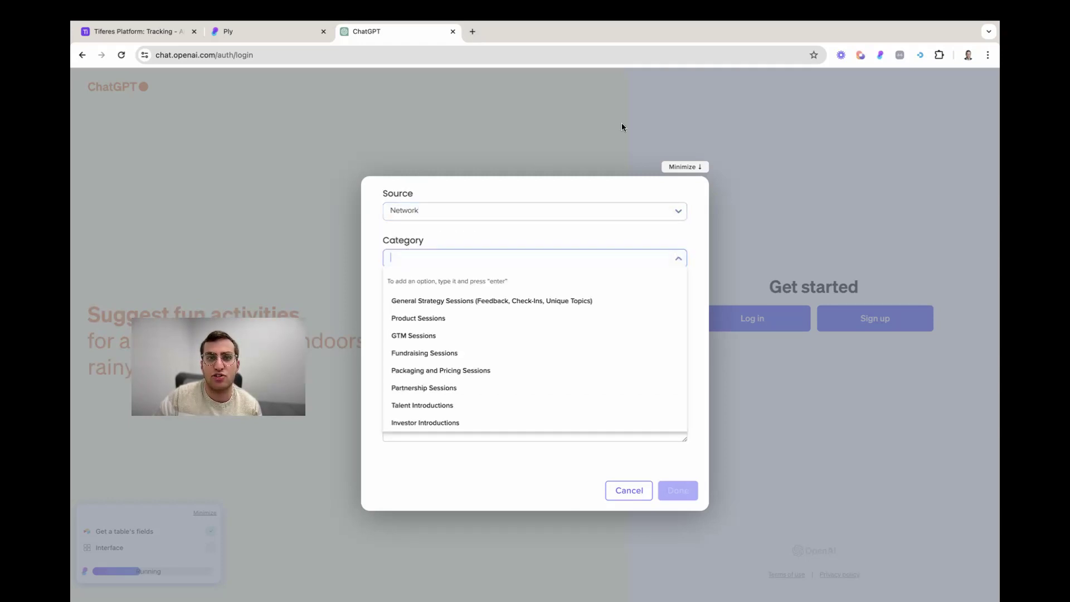
{"action": "left_click", "coordinate": [453, 337]}
{"action": "left_click", "coordinate": [426, 353]}
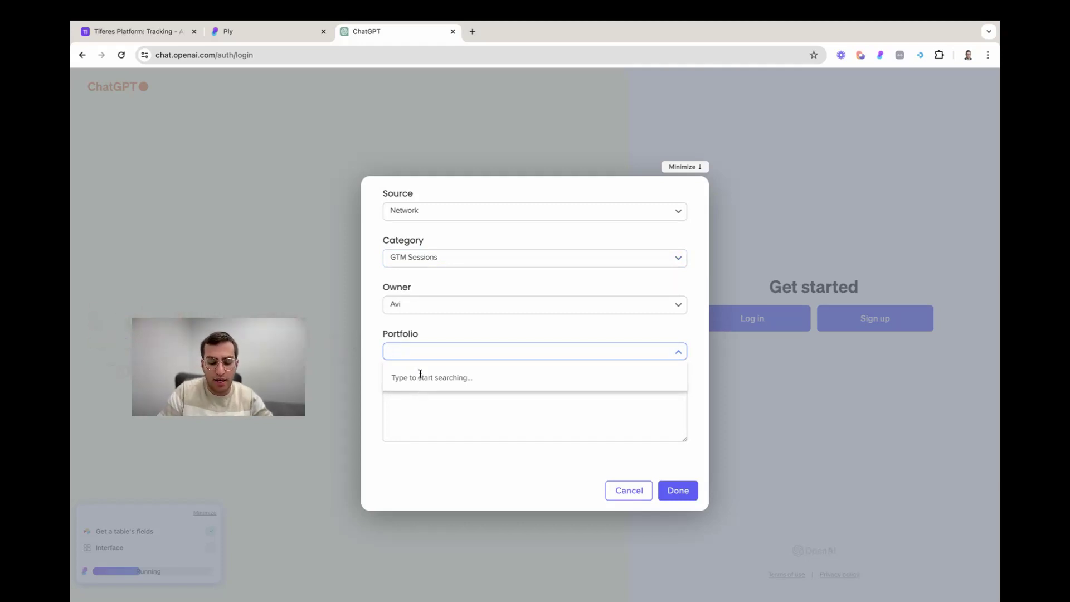
{"action": "type", "text": "pe"}
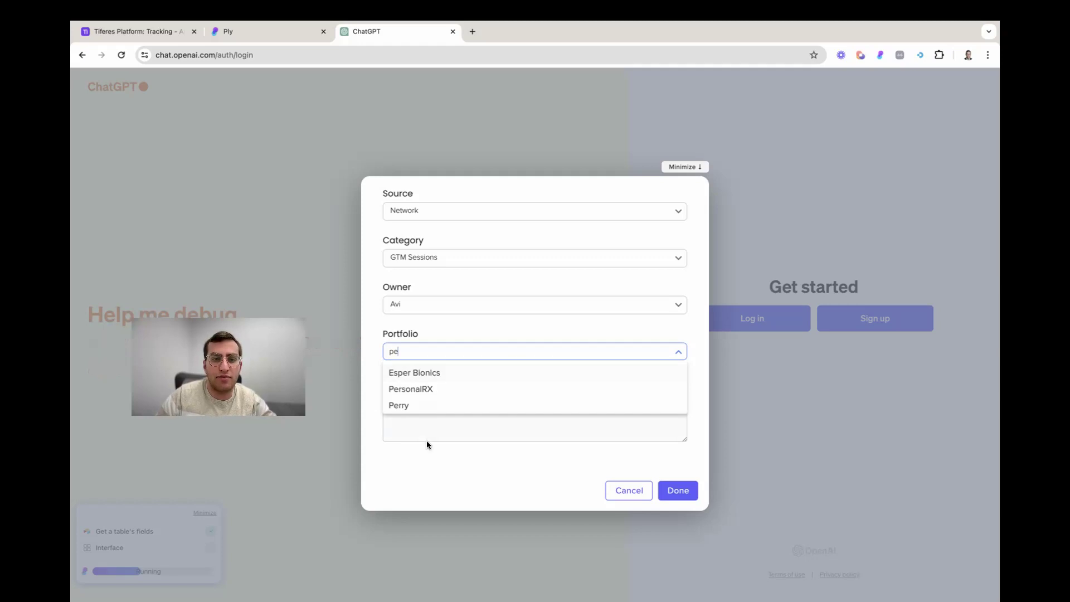
{"action": "left_click", "coordinate": [409, 389]}
Fill Details with "sdafsadfsaf" and, after a blank line, "Test 123", and submit the form
{"action": "left_click", "coordinate": [438, 409]}
{"action": "type", "text": "sdafsa"}
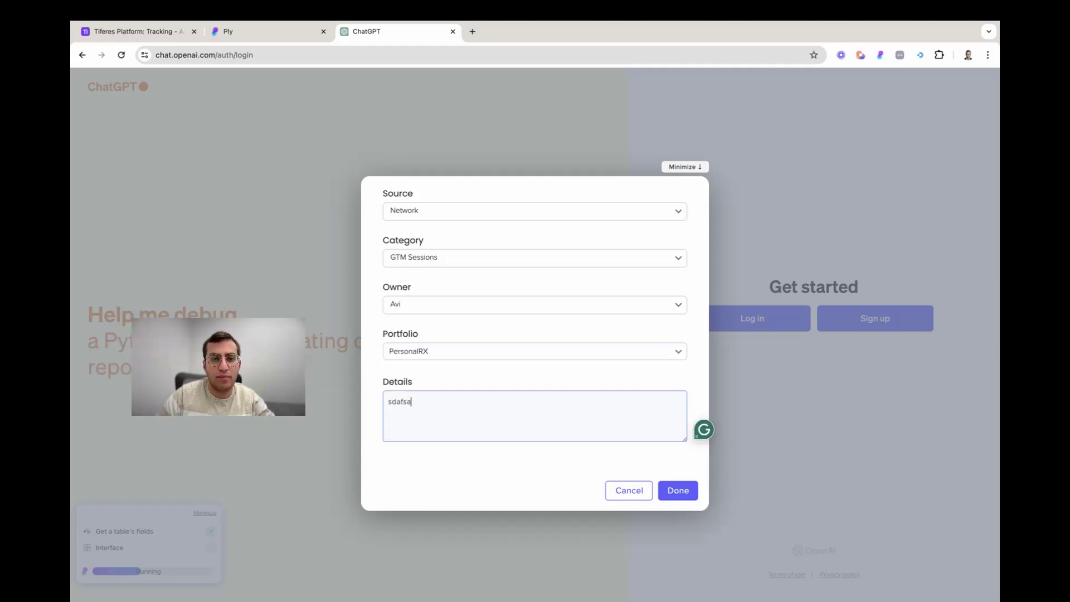
{"action": "type", "text": "dfsaf"}
{"action": "key", "text": "Return"}
{"action": "key", "text": "Return"}
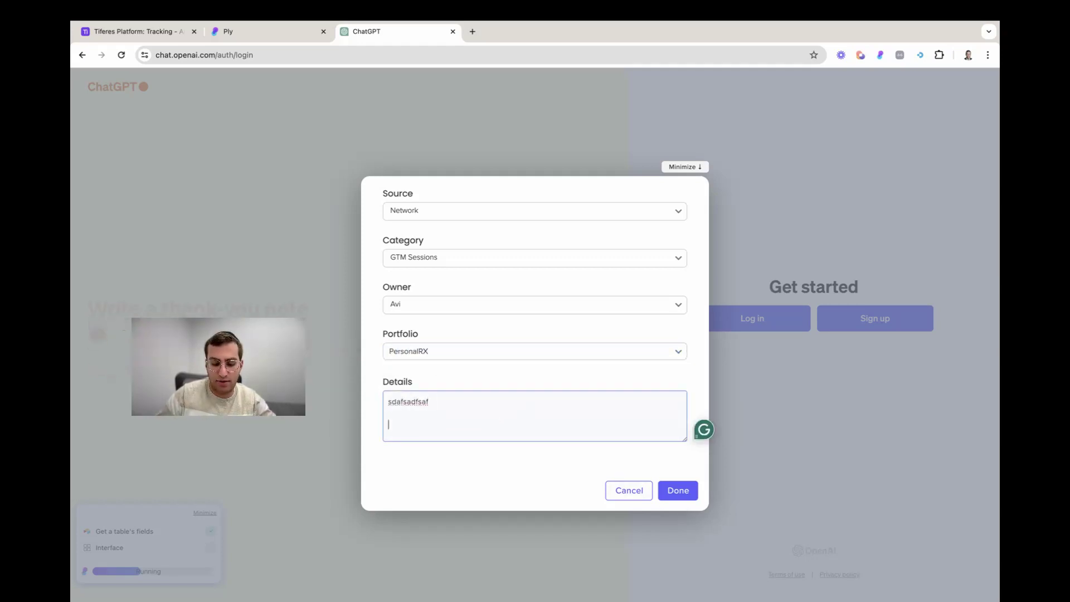
{"action": "type", "text": "Test 123"}
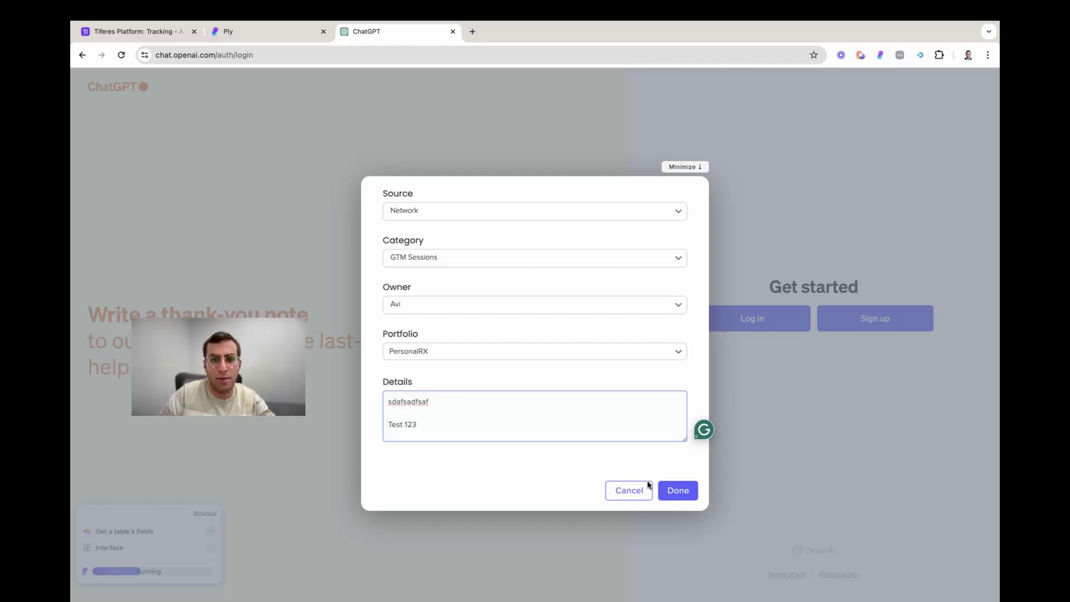
{"action": "left_click", "coordinate": [678, 492]}
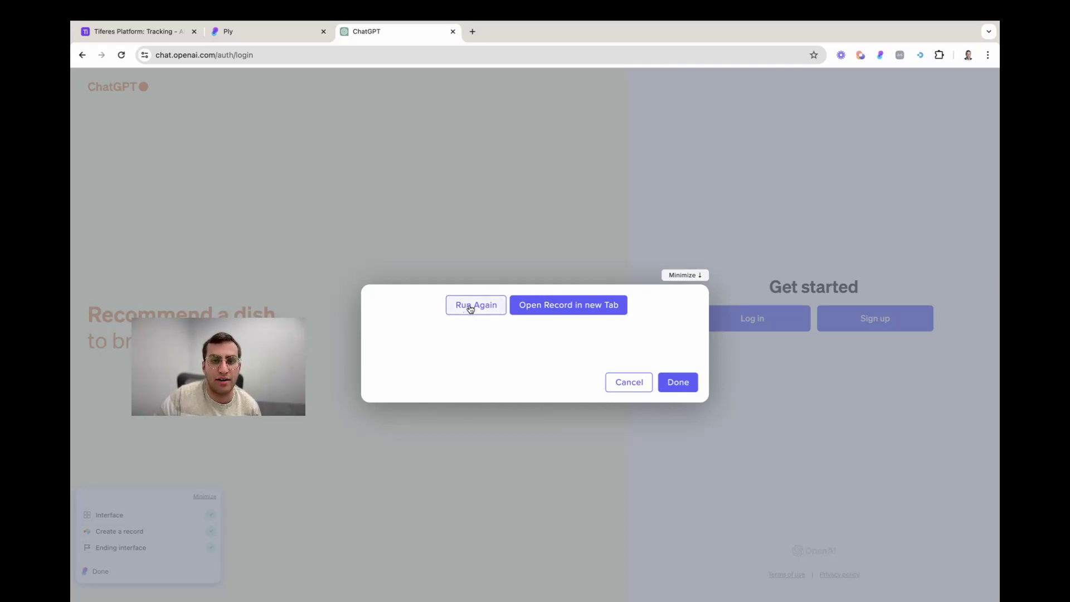
Open the new record in a new tab from the ending interface, check its Details text and delete the track
{"action": "left_click", "coordinate": [546, 306]}
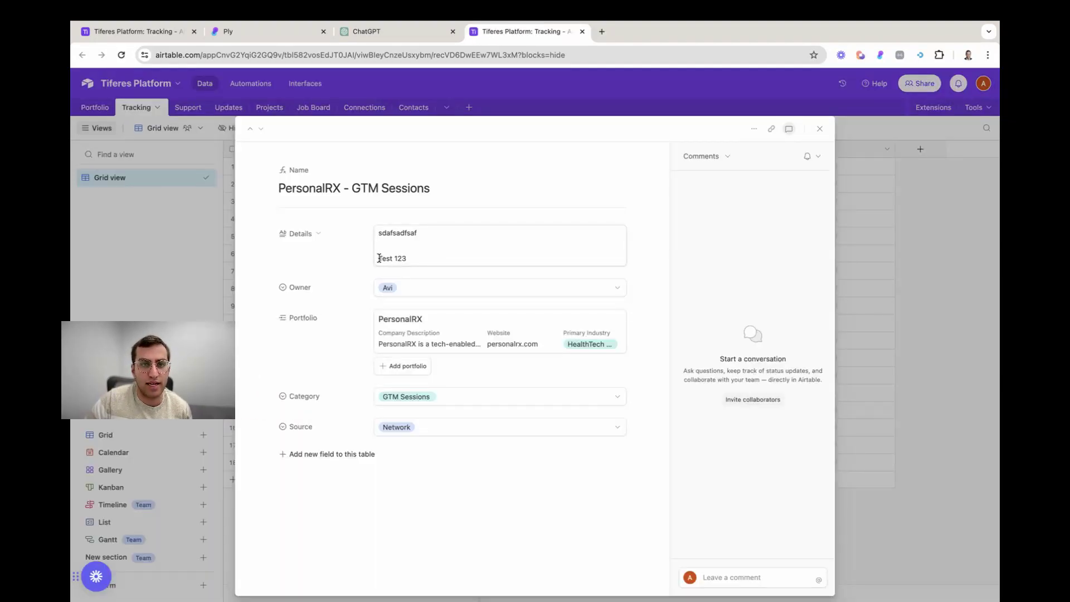
{"action": "double_click", "coordinate": [399, 258]}
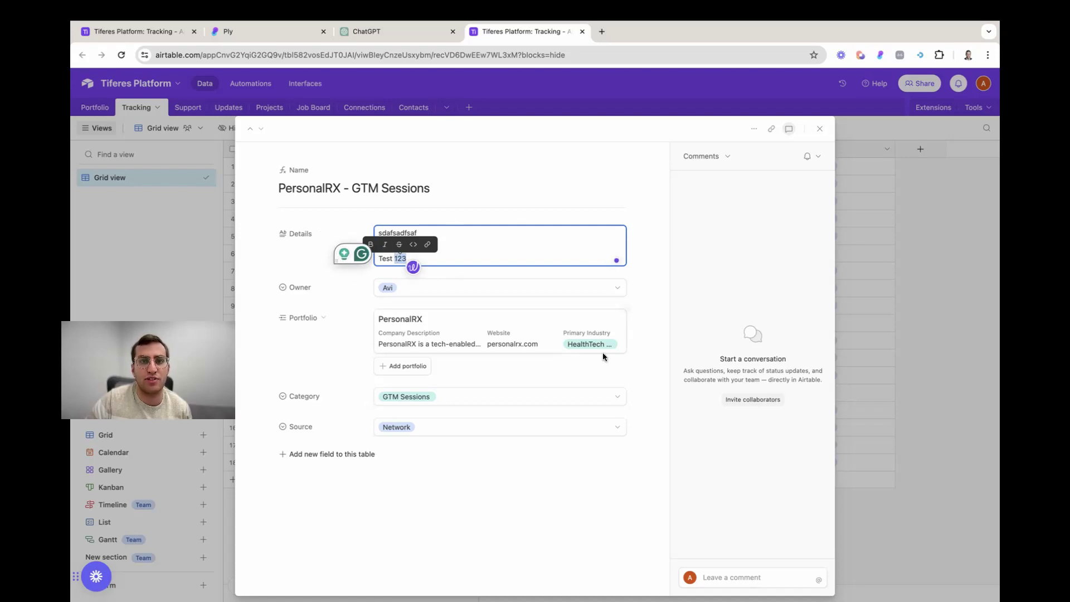
{"action": "left_click", "coordinate": [755, 130]}
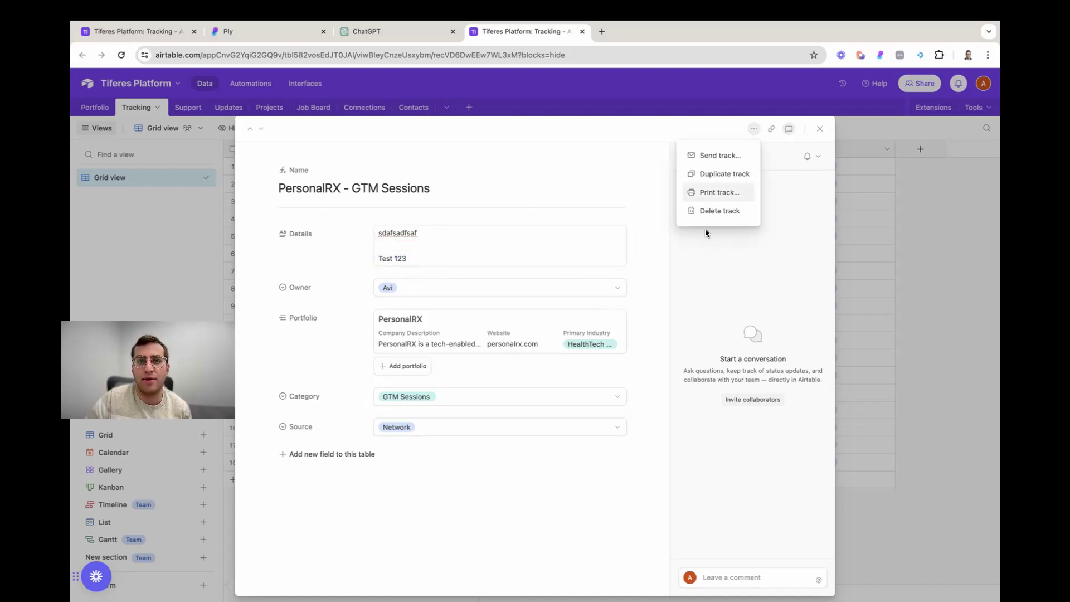
{"action": "left_click", "coordinate": [707, 212]}
Return to the ChatGPT page, run the Tracking tool again from the ending interface and cancel the blank form
{"action": "left_click", "coordinate": [407, 37]}
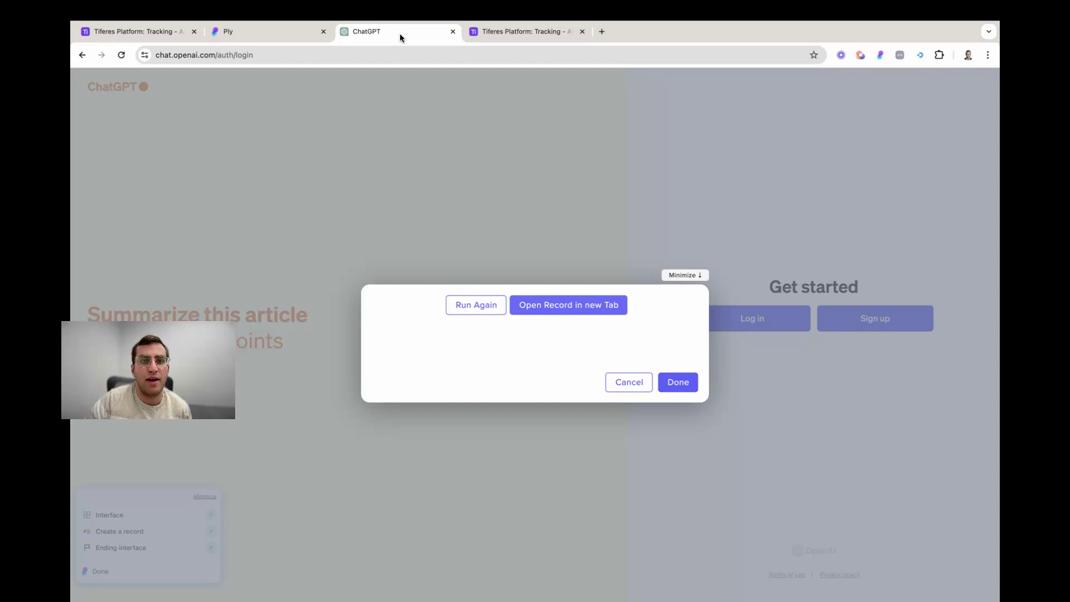
{"action": "left_click", "coordinate": [466, 305]}
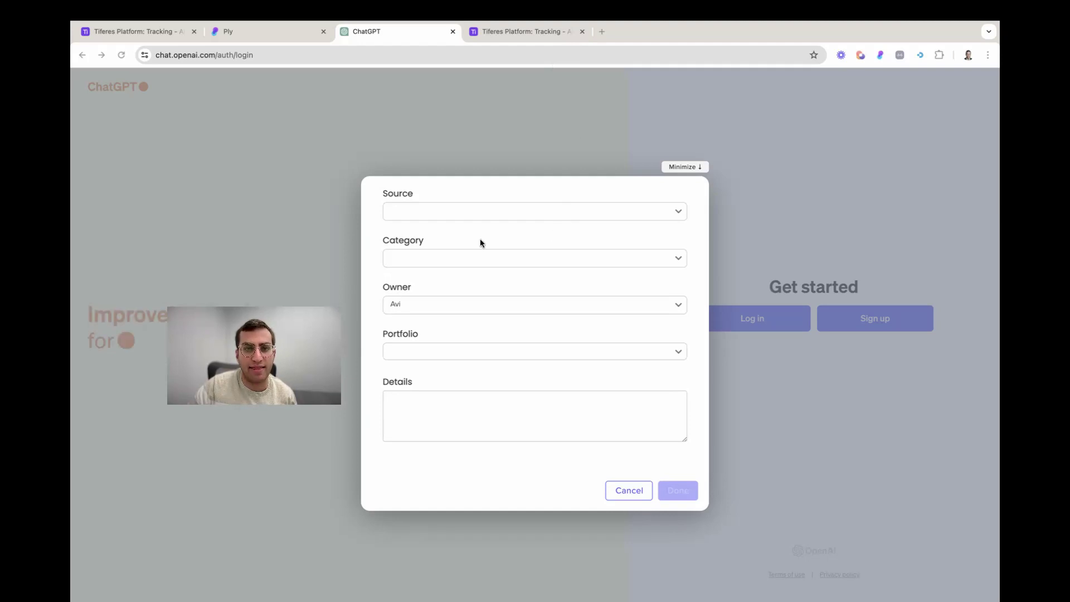
{"action": "left_click", "coordinate": [624, 489]}
{"action": "left_click", "coordinate": [622, 139]}
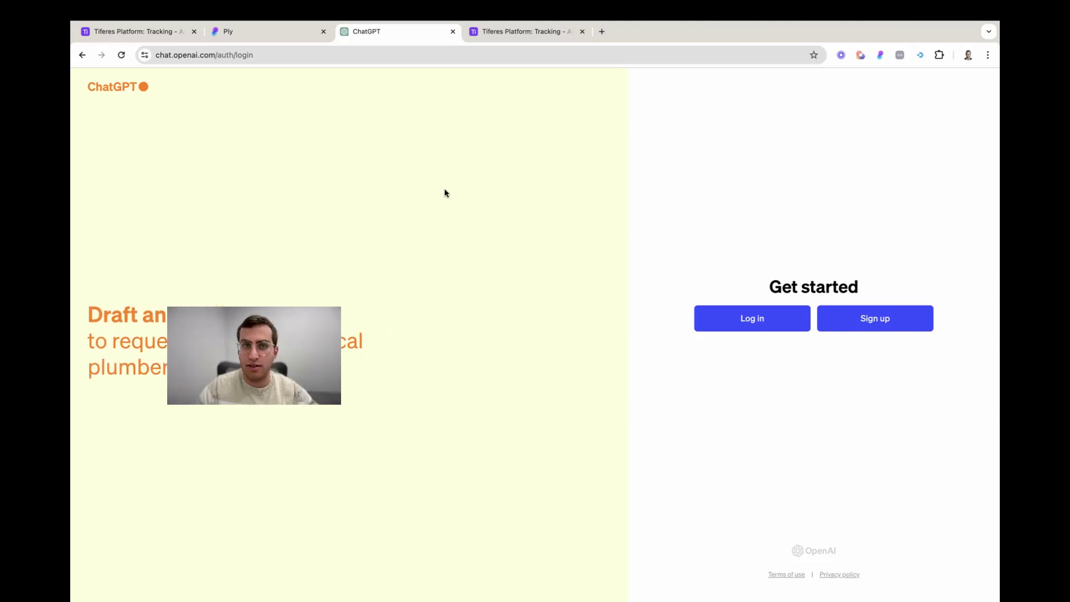
Look over the Tracking table in Airtable, switch back to Ply and close the sharing dialog without adding teammates
{"action": "left_click", "coordinate": [139, 37]}
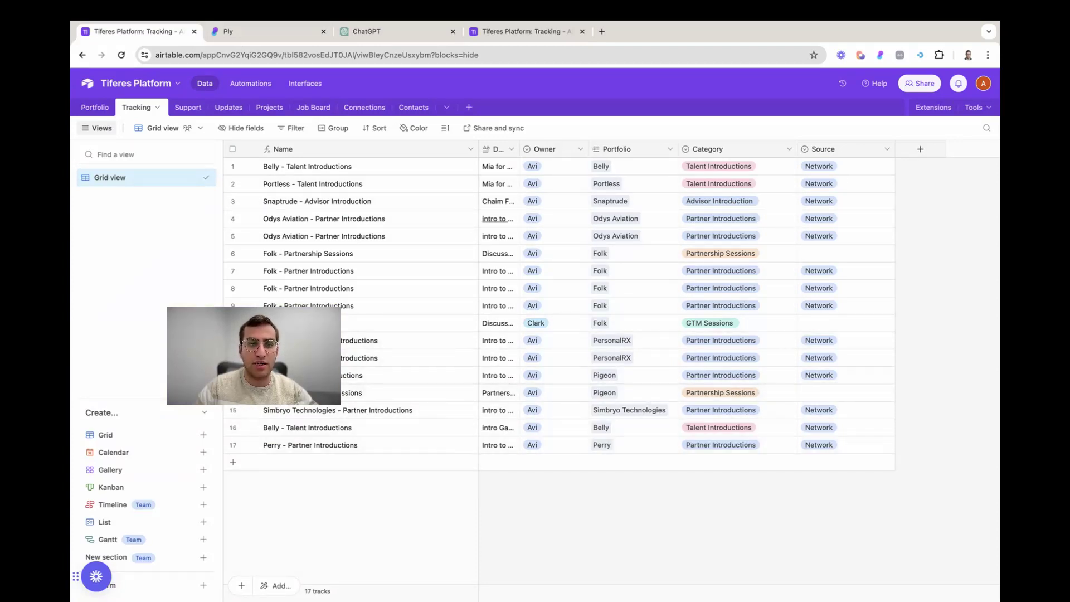
{"action": "left_click", "coordinate": [251, 37]}
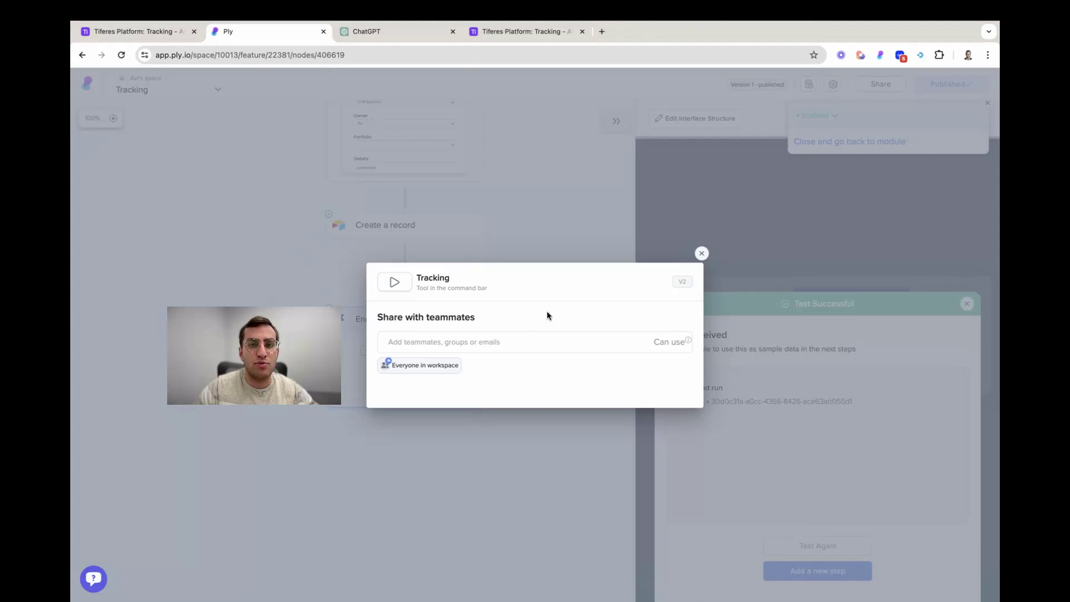
{"action": "left_click", "coordinate": [701, 254]}
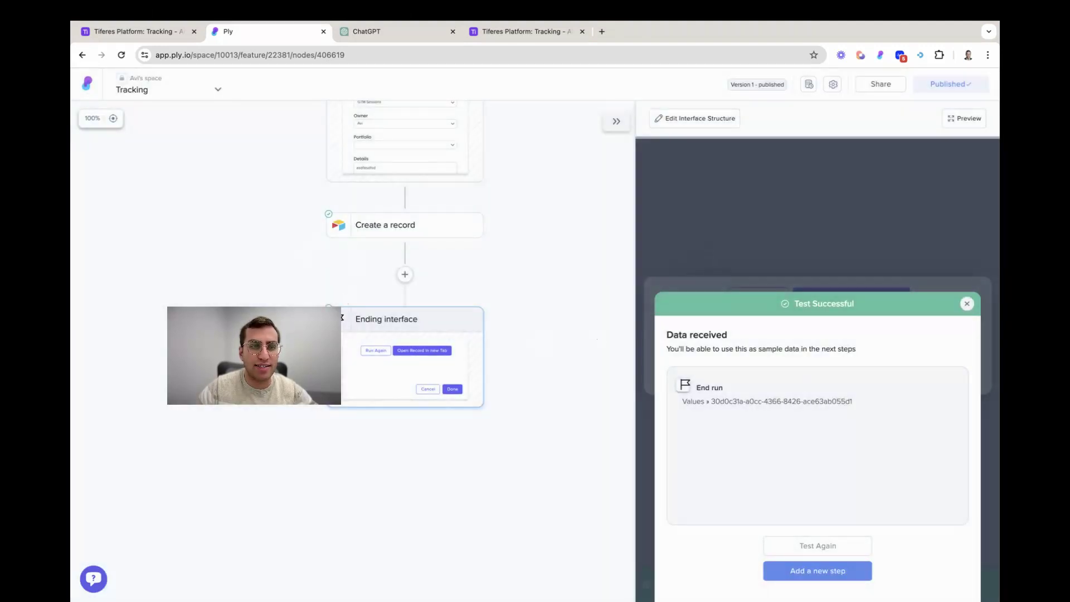